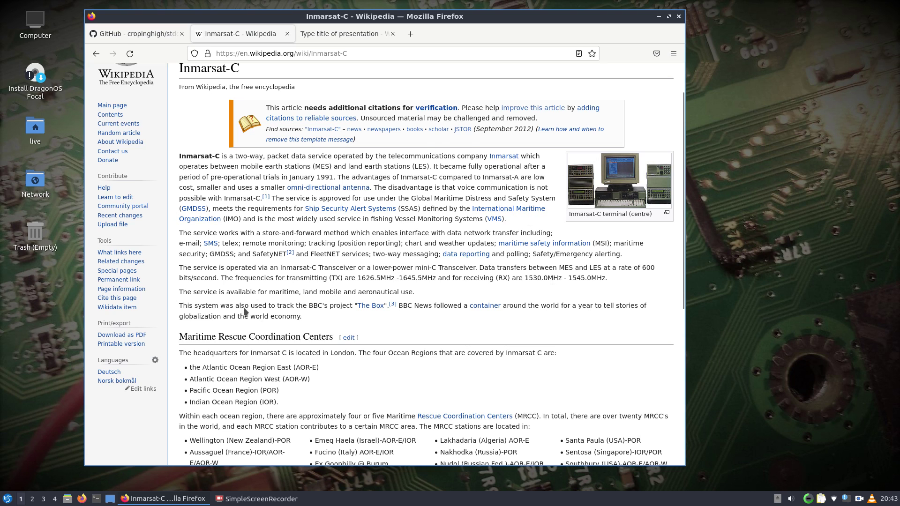
# - Switch to the Inmarsat presentation PDF tab, showing page 7's Satellite Constellation diagram
pyautogui.click(345, 34)
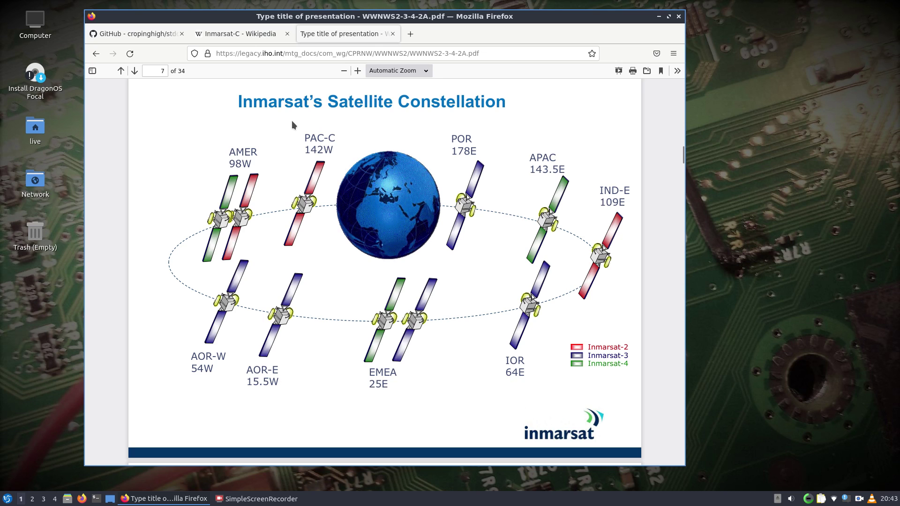
# - Scroll the Inmarsat PDF to page 10's EGC SafetyNET Service Codes table
pyautogui.click(258, 56)
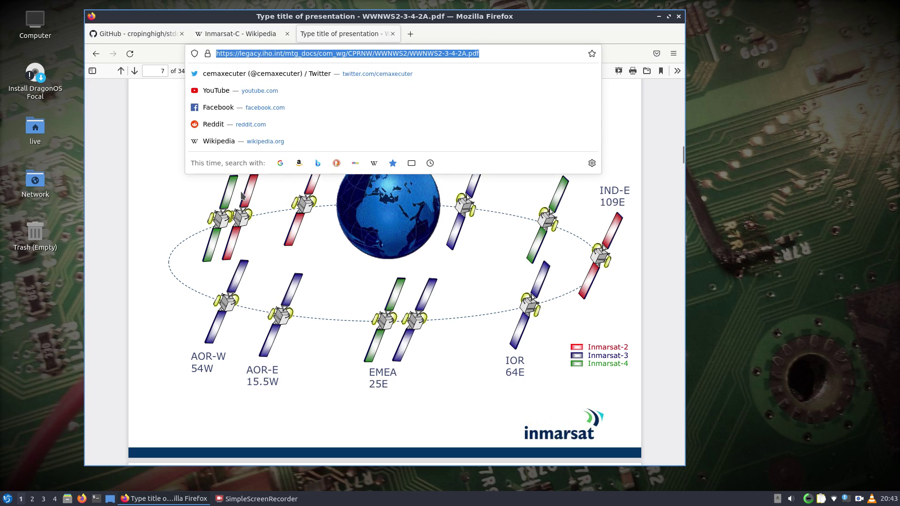
pyautogui.click(183, 200)
pyautogui.scroll(12, 193, 228)
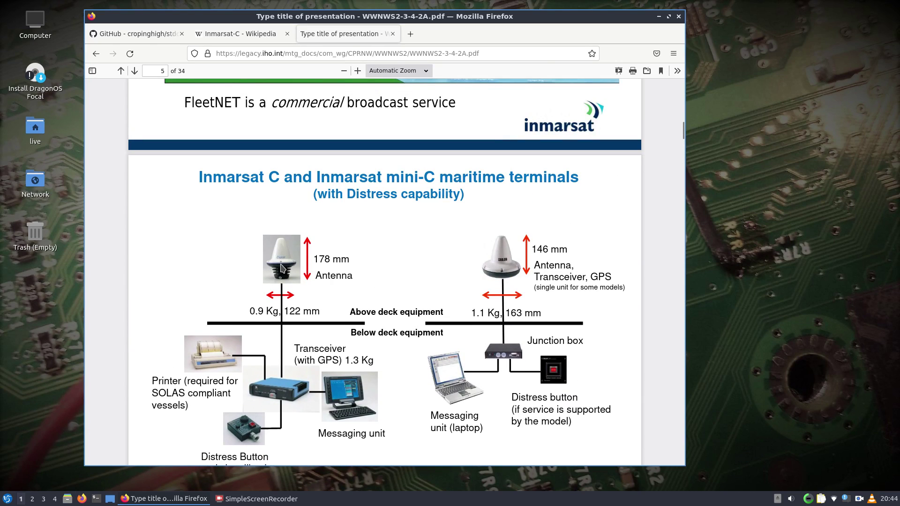
pyautogui.scroll(6, 282, 268)
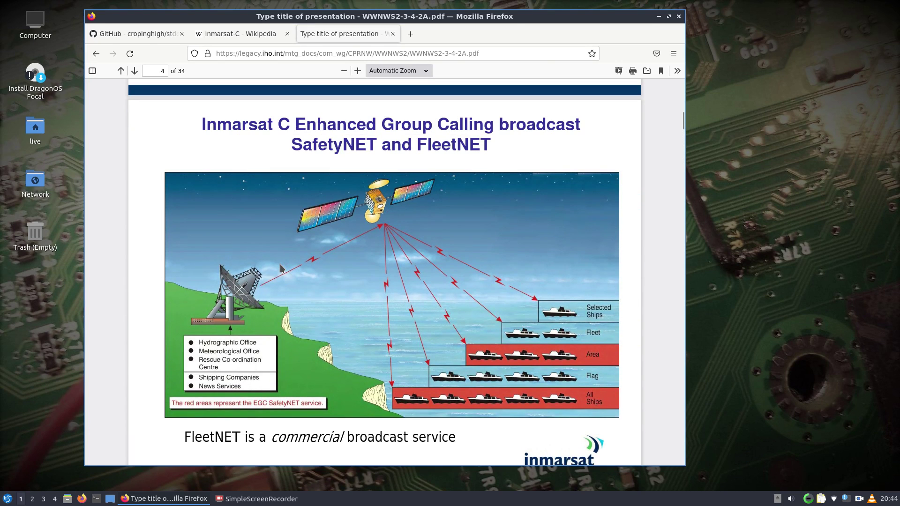
pyautogui.scroll(-15, 281, 267)
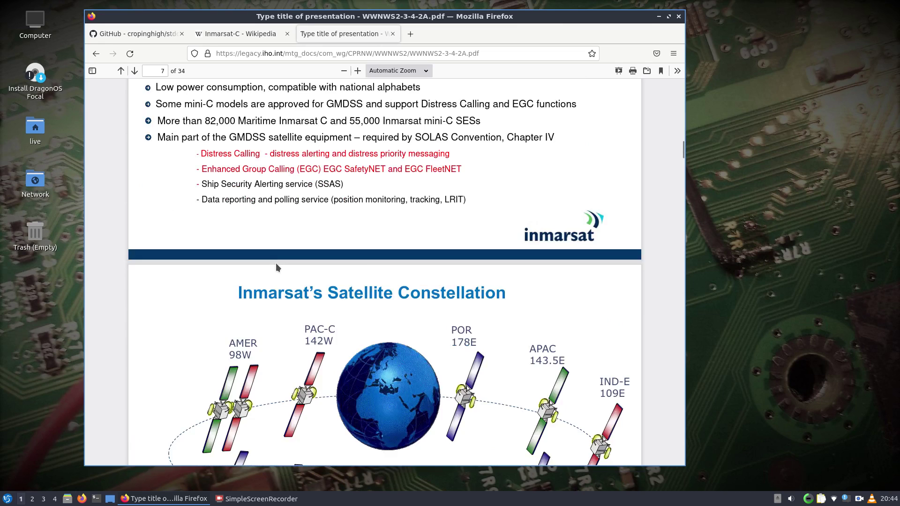
pyautogui.scroll(-15, 277, 267)
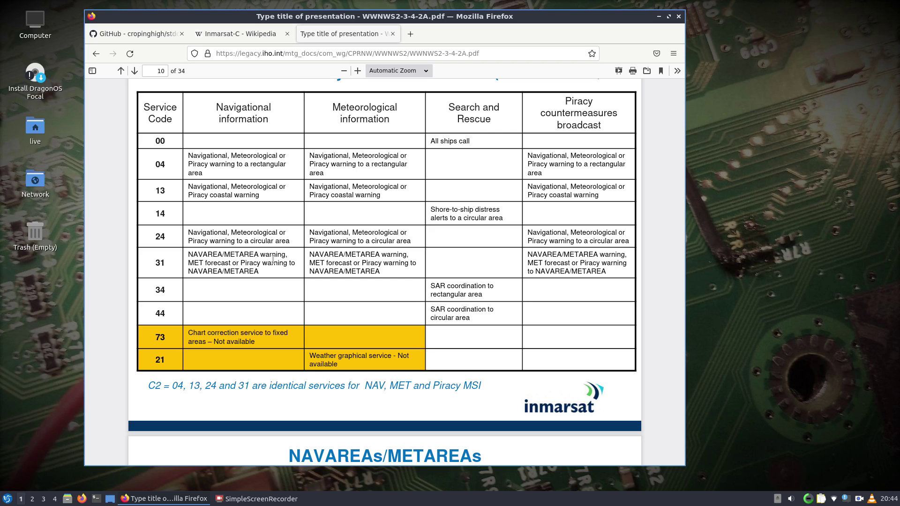
# - Show the stdcdec repository page and place a new terminal window beside the browser
pyautogui.click(127, 33)
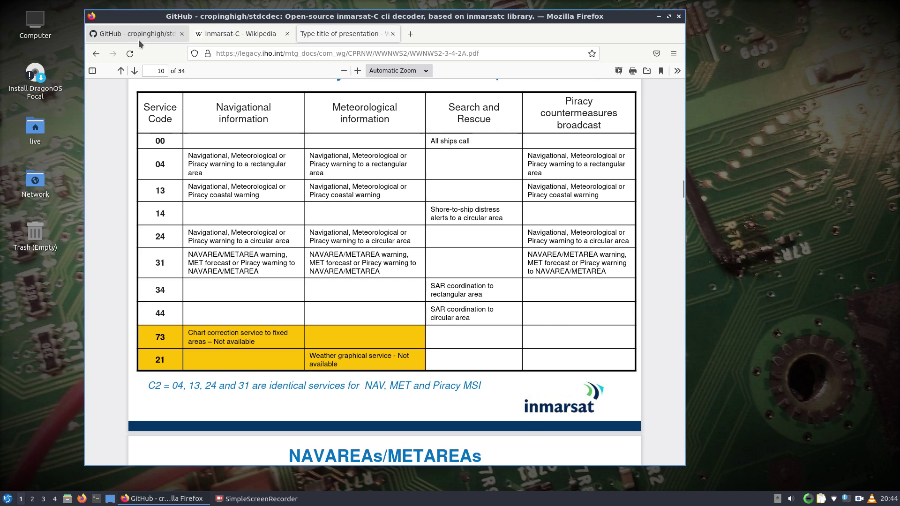
pyautogui.moveTo(229, 16); pyautogui.dragTo(299, 18)
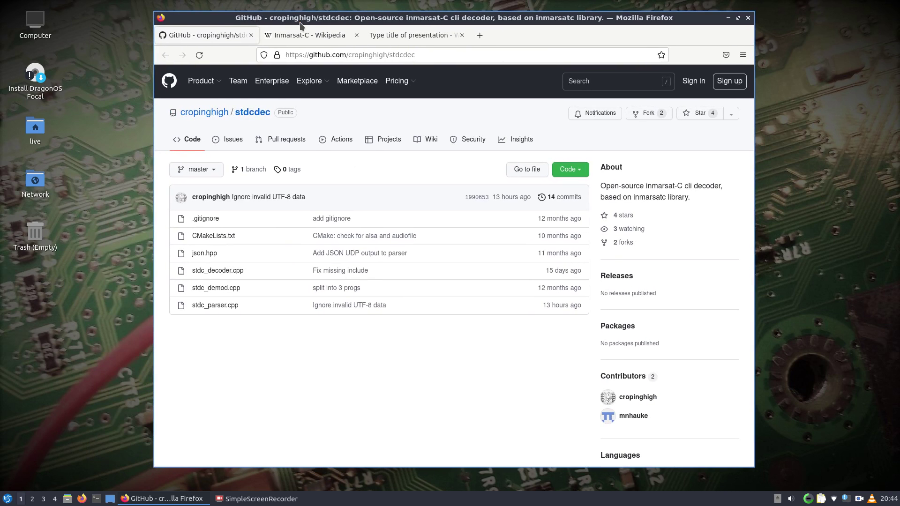
pyautogui.click(97, 500)
pyautogui.moveTo(221, 10); pyautogui.dragTo(297, 197)
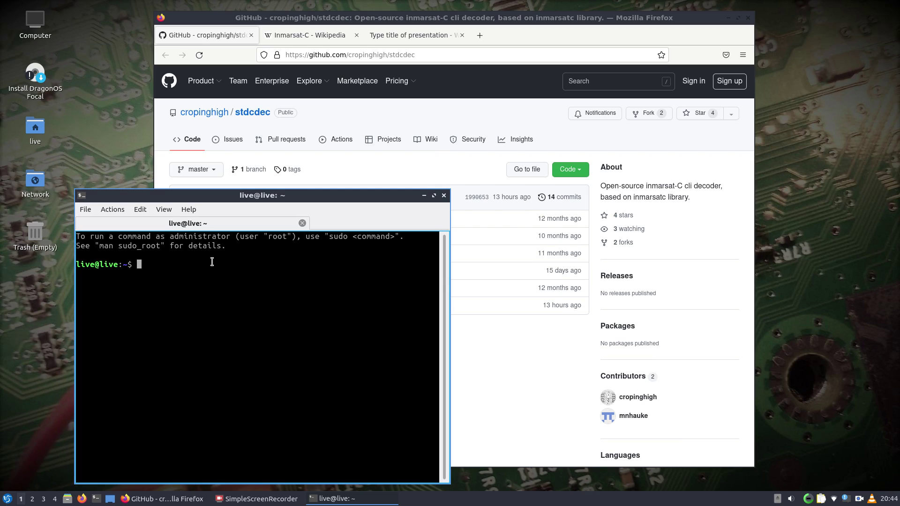
pyautogui.click(312, 49)
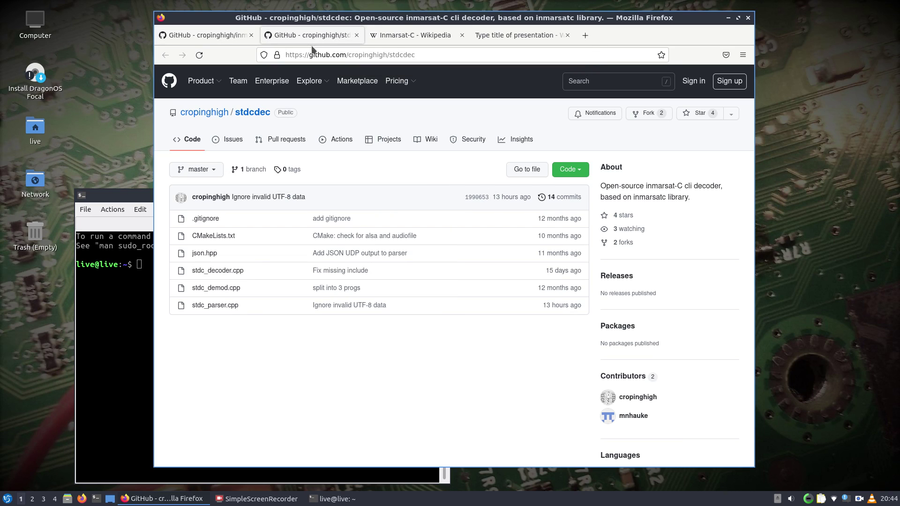
# - Copy the inmarsatc repository's HTTPS clone address
pyautogui.click(205, 41)
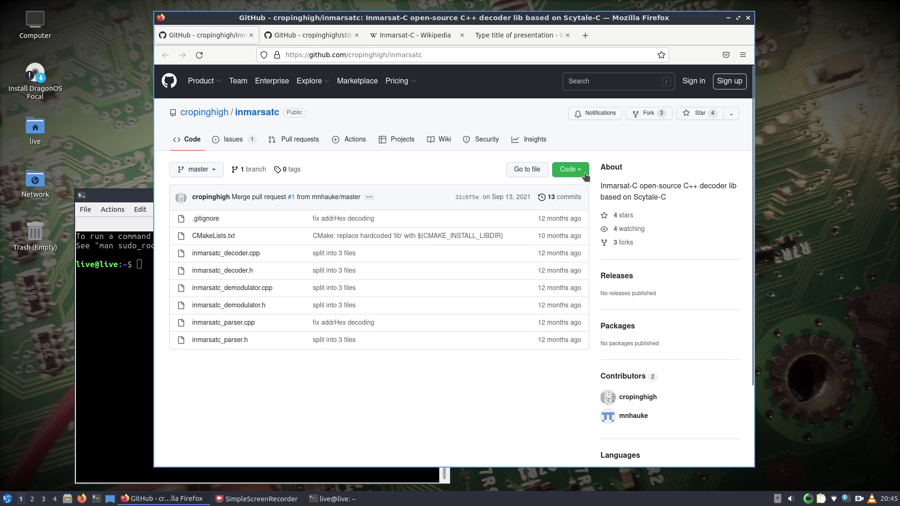
pyautogui.click(570, 171)
pyautogui.click(570, 237)
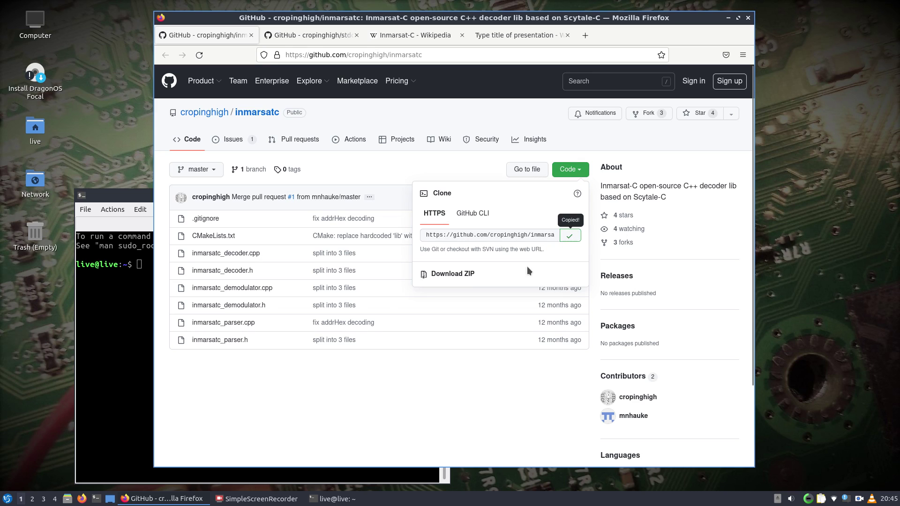
# - Run git clone with the pasted inmarsatc repository address
pyautogui.click(132, 303)
pyautogui.write('git clone')
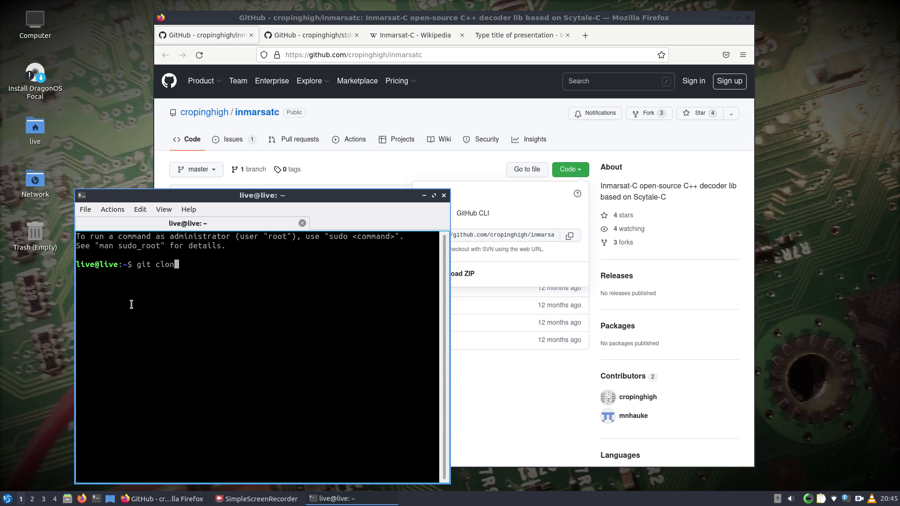
pyautogui.rightClick(202, 285)
pyautogui.click(202, 285)
pyautogui.rightClick(202, 286)
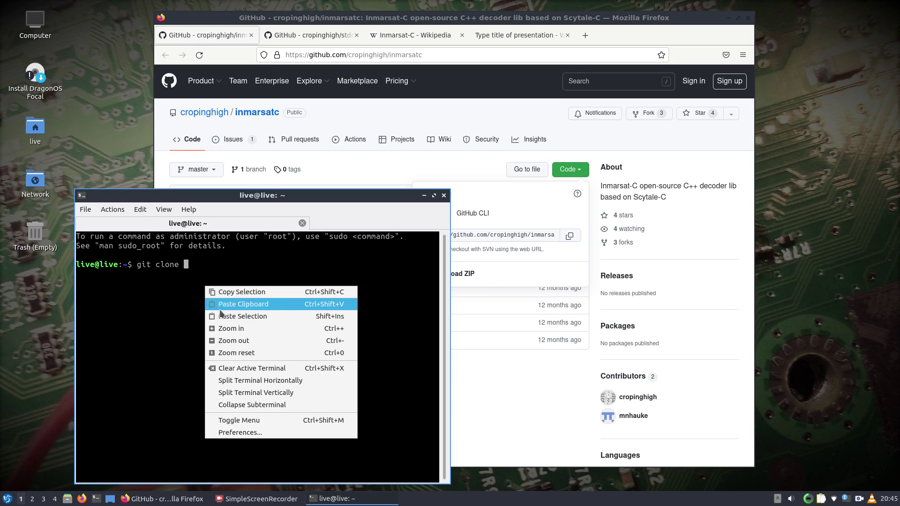
pyautogui.click(219, 302)
pyautogui.press('Return')
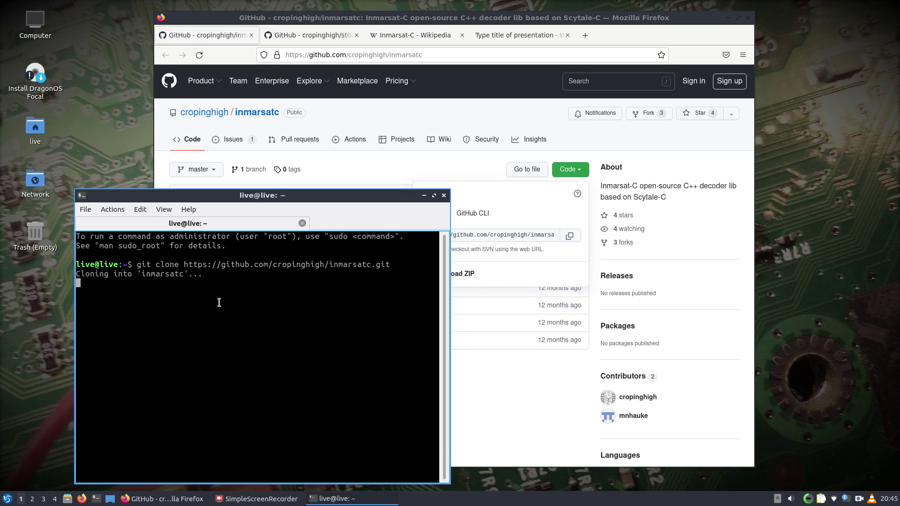
# - Enter the inmarsatc folder, create a build folder and move into it
pyautogui.write('cd i')
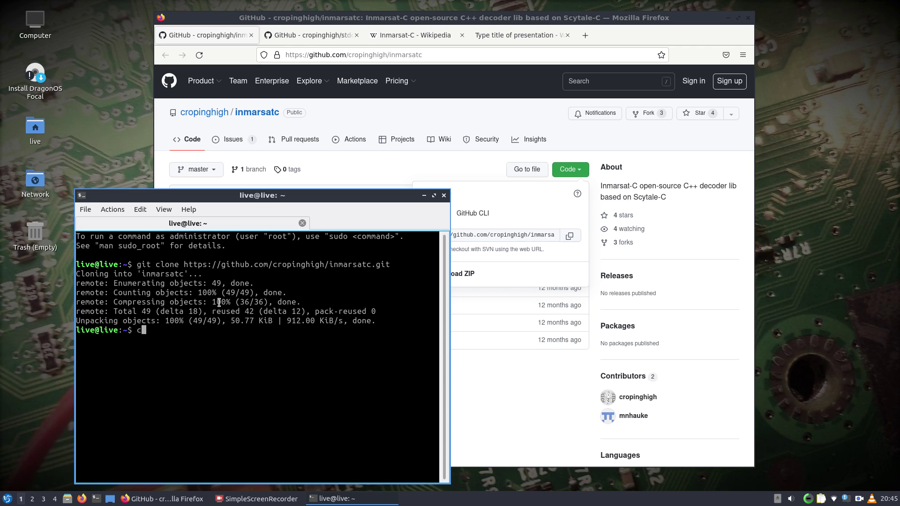
pyautogui.press('Tab')
pyautogui.press('Return')
pyautogui.write('ls')
pyautogui.press('Return')
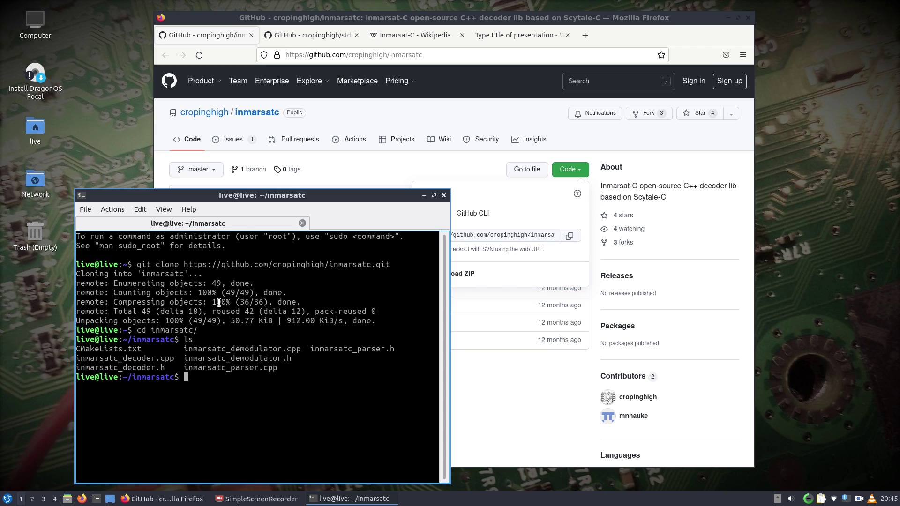
pyautogui.write('mkdir build')
pyautogui.press('Return')
pyautogui.write('cd b')
pyautogui.press('Tab')
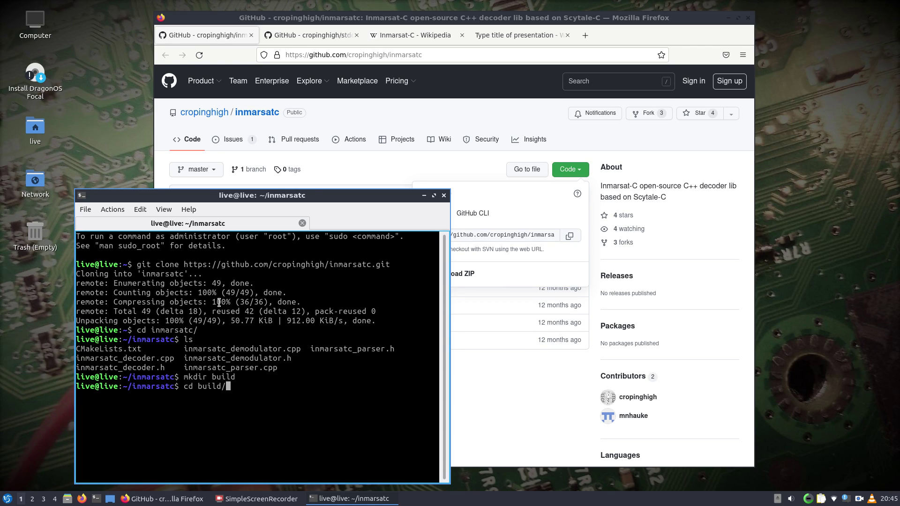
pyautogui.press('Return')
# - Configure with cmake .. and compile with make -j8
pyautogui.write('cmake ..')
pyautogui.press('Return')
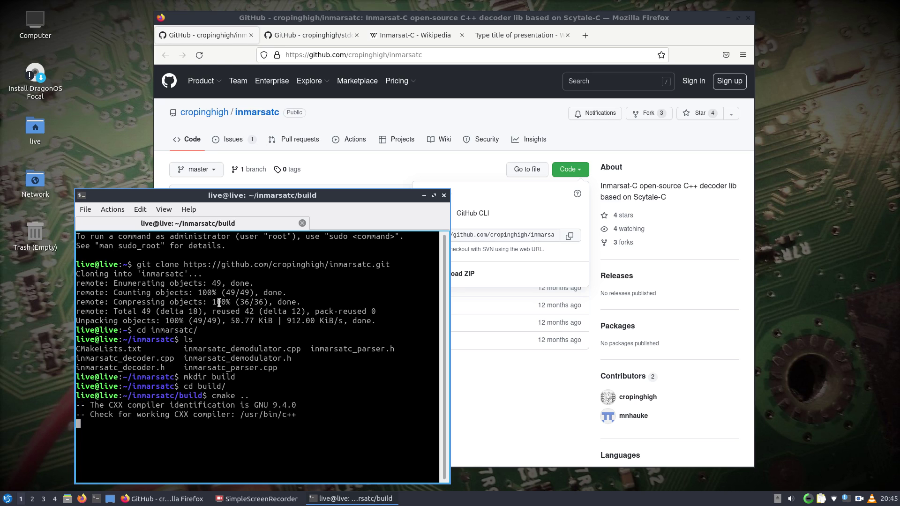
pyautogui.write('make ')
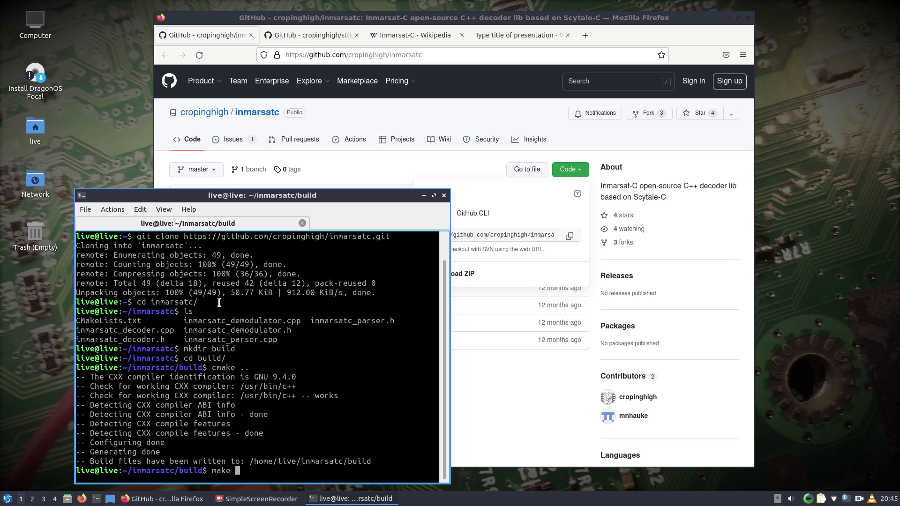
pyautogui.write('-j8')
pyautogui.press('Return')
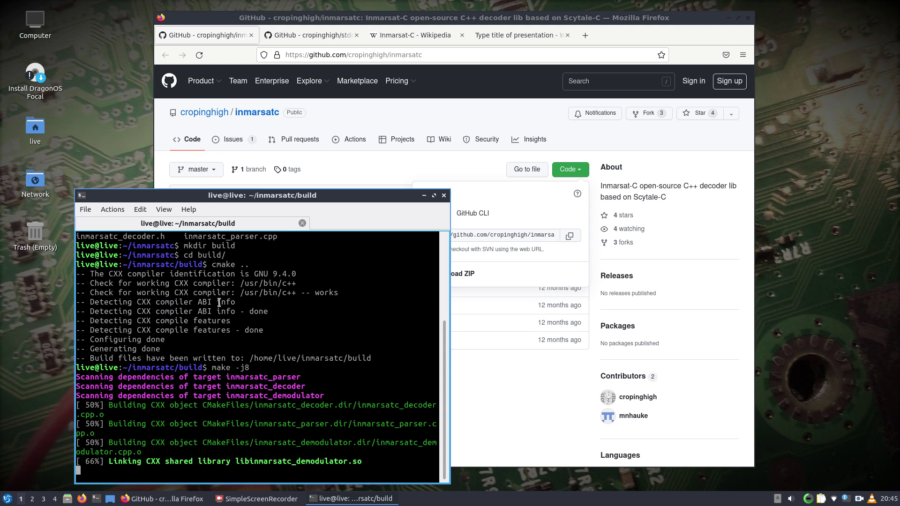
# - Install the libraries with sudo make install and refresh the cache with sudo ldconfig
pyautogui.write('sudo make install')
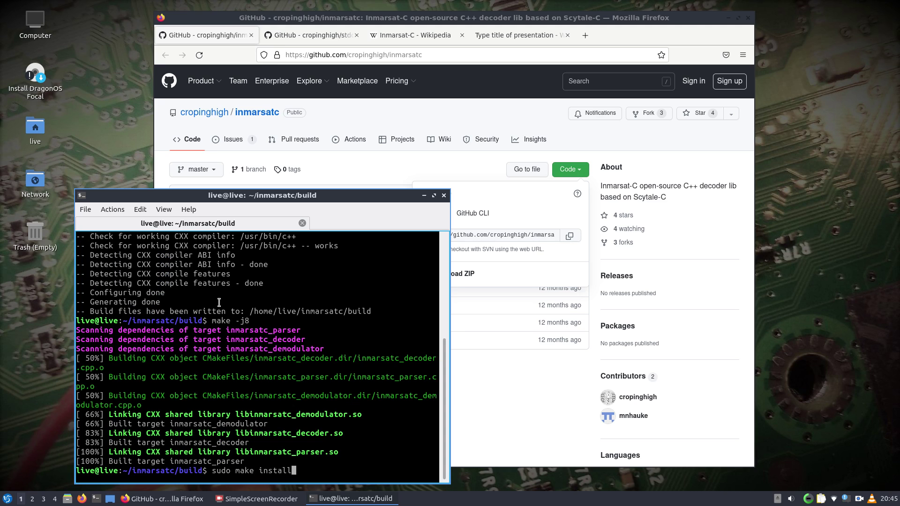
pyautogui.press('Return')
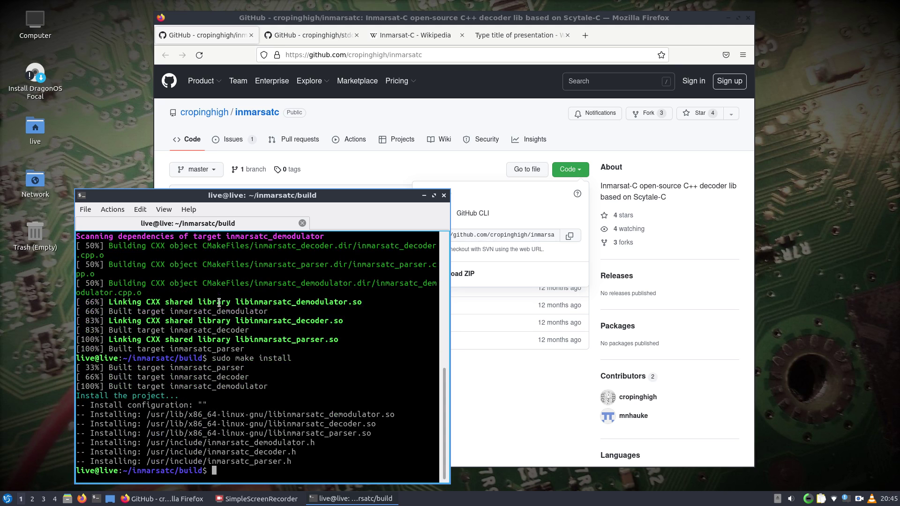
pyautogui.write('sudo ldconfig')
pyautogui.press('Return')
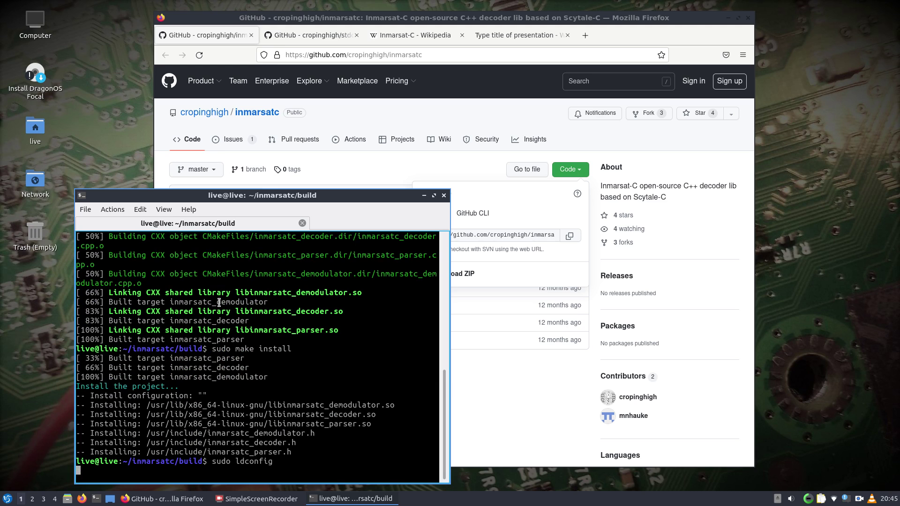
pyautogui.moveTo(263, 195); pyautogui.dragTo(251, 87)
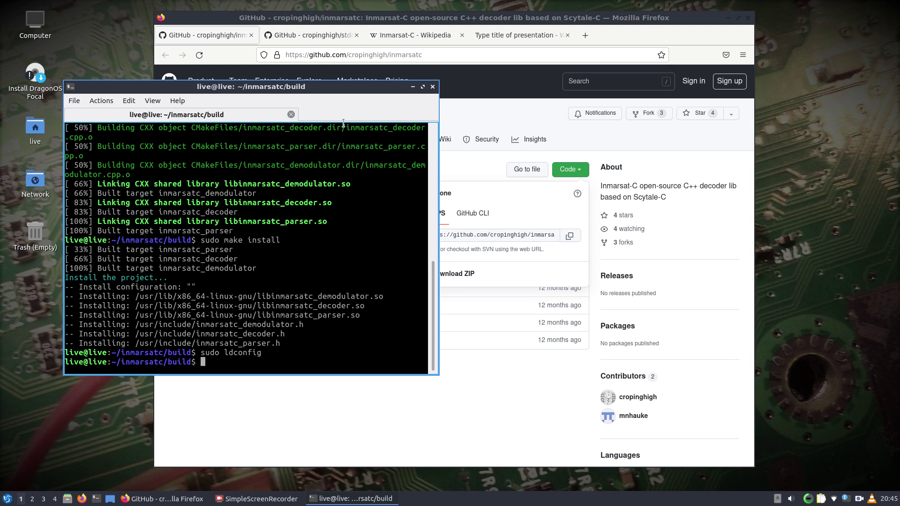
# - Copy the stdcdec HTTPS clone address and run git clone with it
pyautogui.click(310, 35)
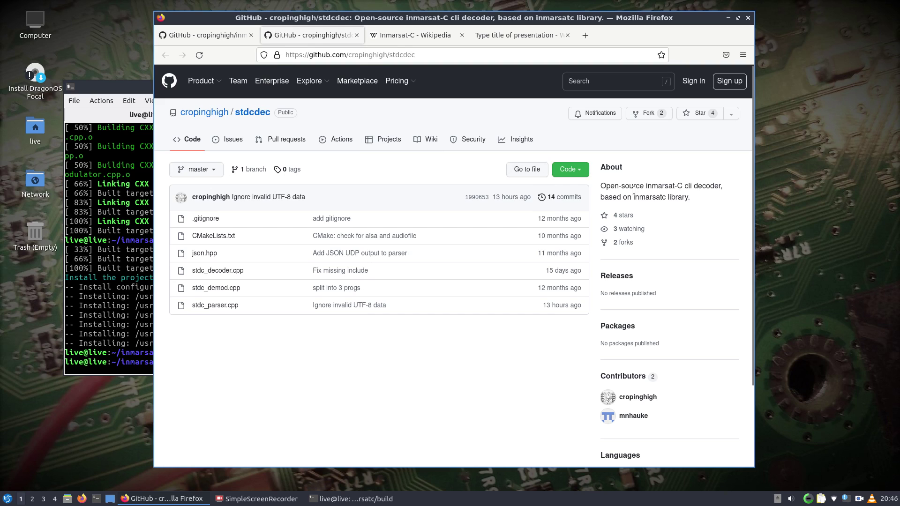
pyautogui.click(568, 171)
pyautogui.click(570, 235)
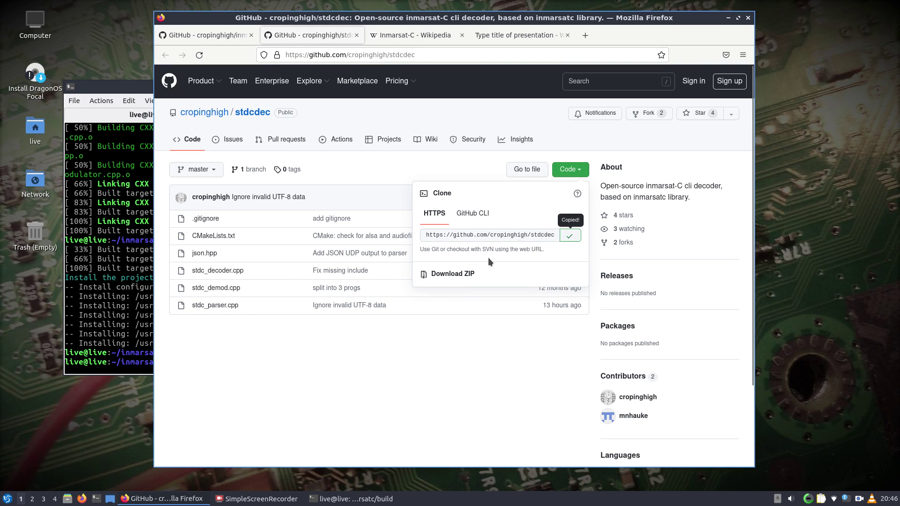
pyautogui.click(136, 334)
pyautogui.write('git clone')
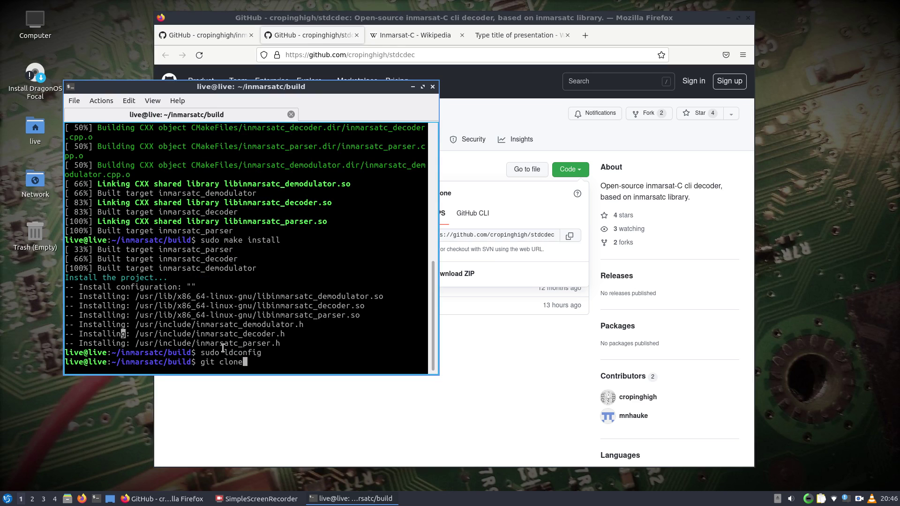
pyautogui.rightClick(321, 358)
pyautogui.click(347, 233)
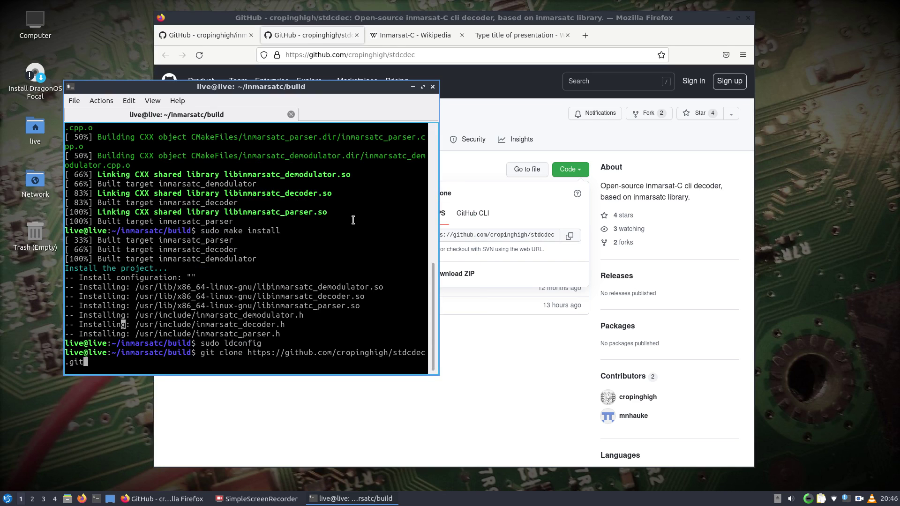
pyautogui.press('Return')
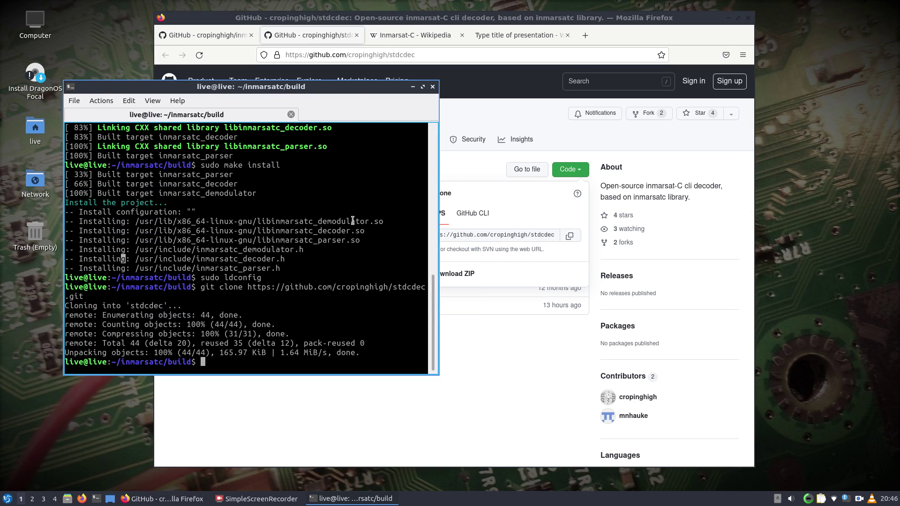
pyautogui.write('cd ..')
pyautogui.press('Return')
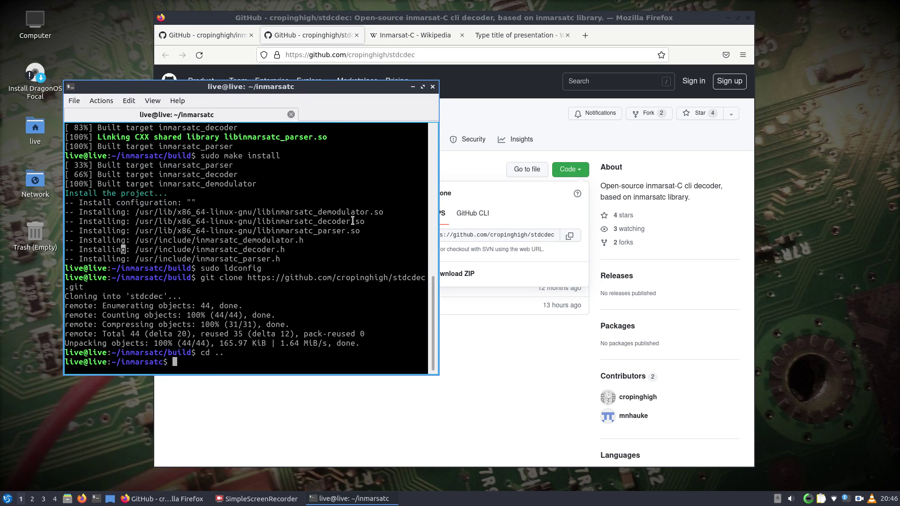
pyautogui.write('cd ..')
pyautogui.press('Return')
pyautogui.write('git clone https://github.com/cropinghigh/stdcdec.git')
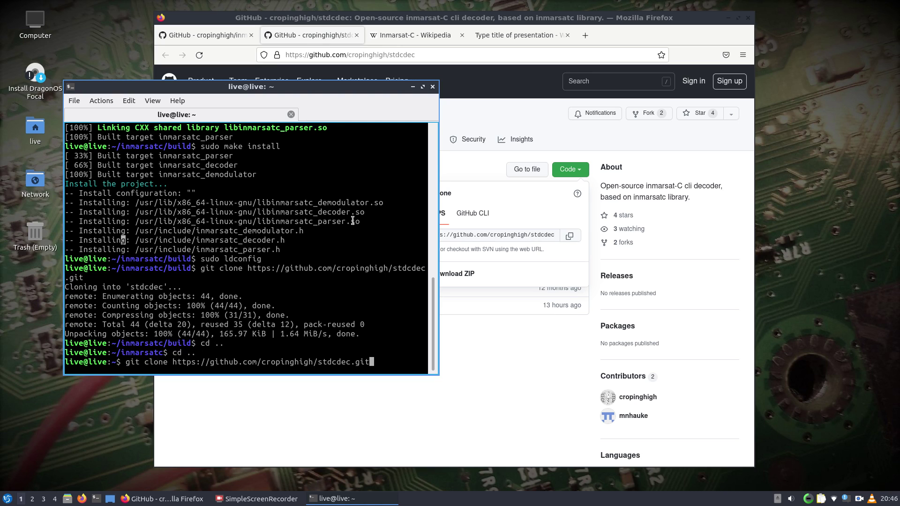
pyautogui.press('Return')
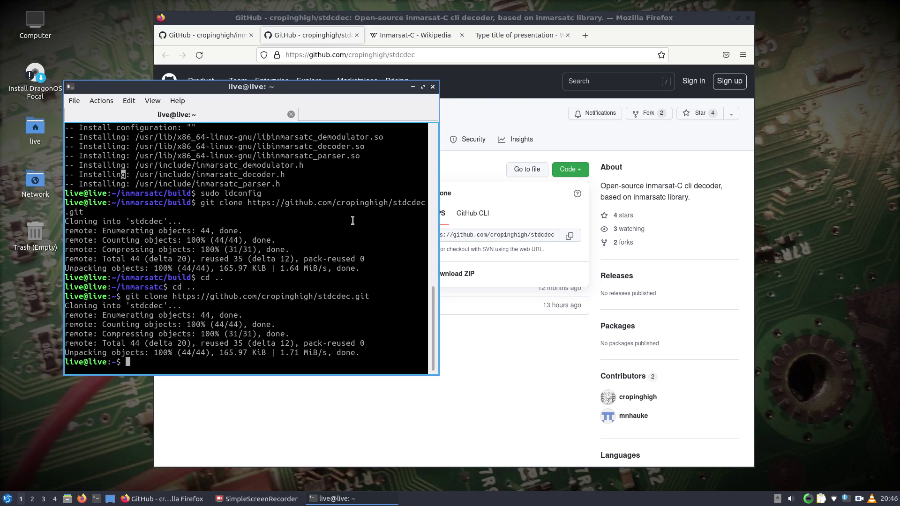
# - Return to the live home folder, list it, and enter stdcdec/
pyautogui.write('cd ..')
pyautogui.press('Return')
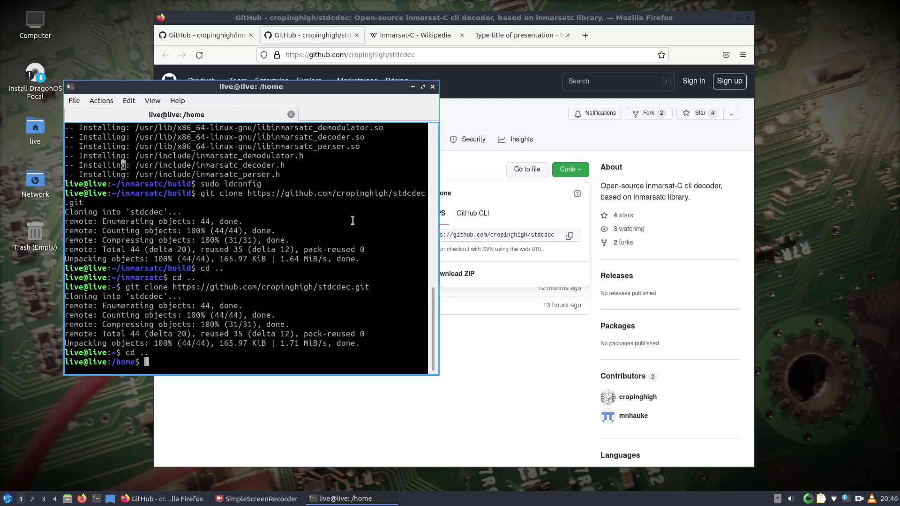
pyautogui.write('cd live/')
pyautogui.press('Return')
pyautogui.write('ls')
pyautogui.press('Return')
pyautogui.write('c')
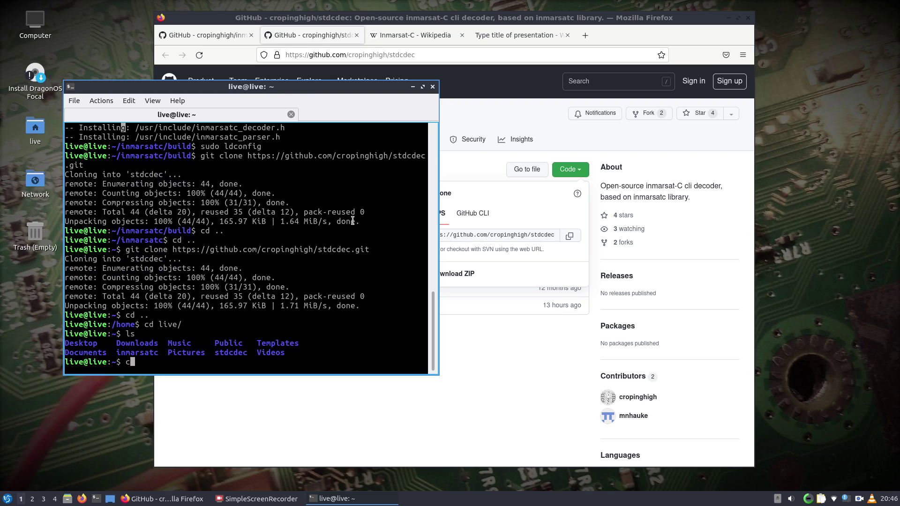
pyautogui.write('d inmarsatc/')
pyautogui.press('BackSpace')
pyautogui.press('BackSpace')
pyautogui.press('BackSpace')
pyautogui.press('BackSpace')
pyautogui.press('BackSpace')
pyautogui.press('BackSpace')
pyautogui.press('BackSpace')
pyautogui.press('BackSpace')
pyautogui.press('BackSpace')
pyautogui.press('BackSpace')
pyautogui.press('BackSpace')
pyautogui.press('BackSpace')
pyautogui.press('BackSpace')
pyautogui.write('cd stdcdec/')
# - Create and enter a build folder, then run cmake .., which fails on missing 'audiofile'
pyautogui.press('Return')
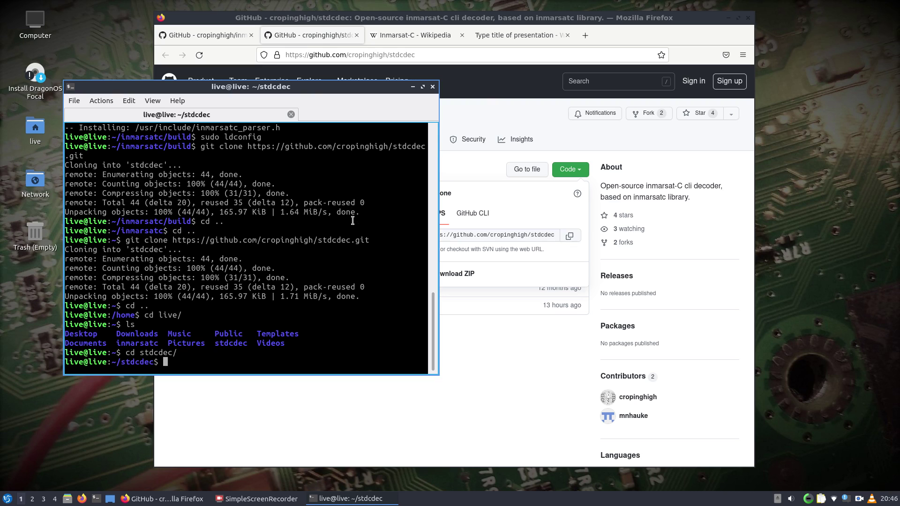
pyautogui.write('mkdir build')
pyautogui.press('Return')
pyautogui.write('cd build/')
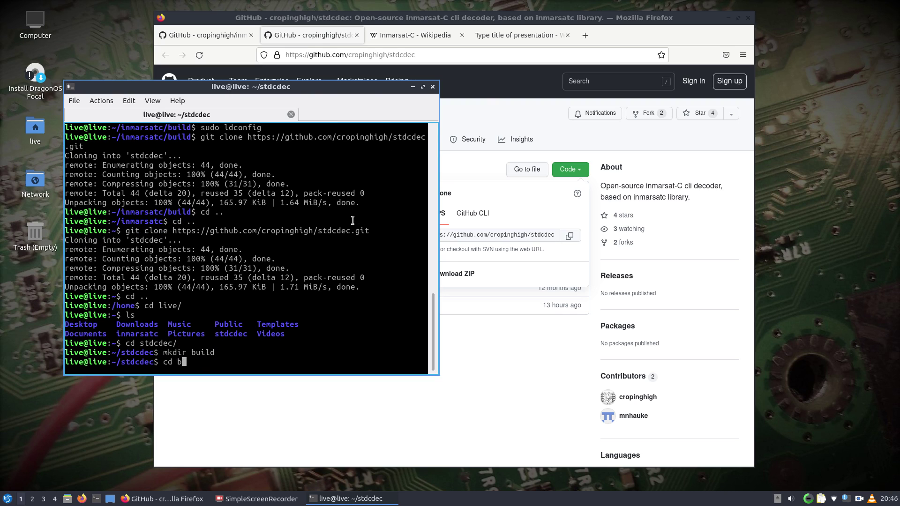
pyautogui.press('Return')
pyautogui.write('cmake ..')
pyautogui.press('Return')
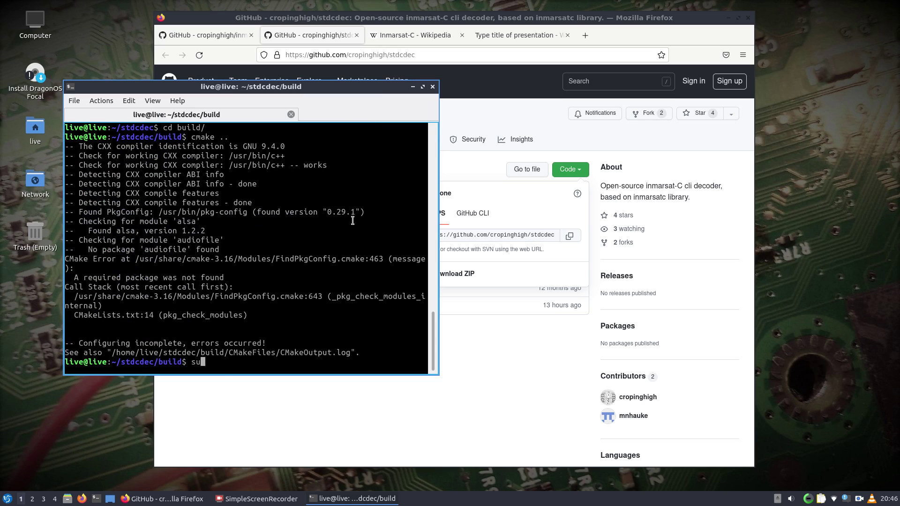
# - Install the libaudiofile-dev package with apt-get, confirming with y
pyautogui.write('do apt-get install libaudio')
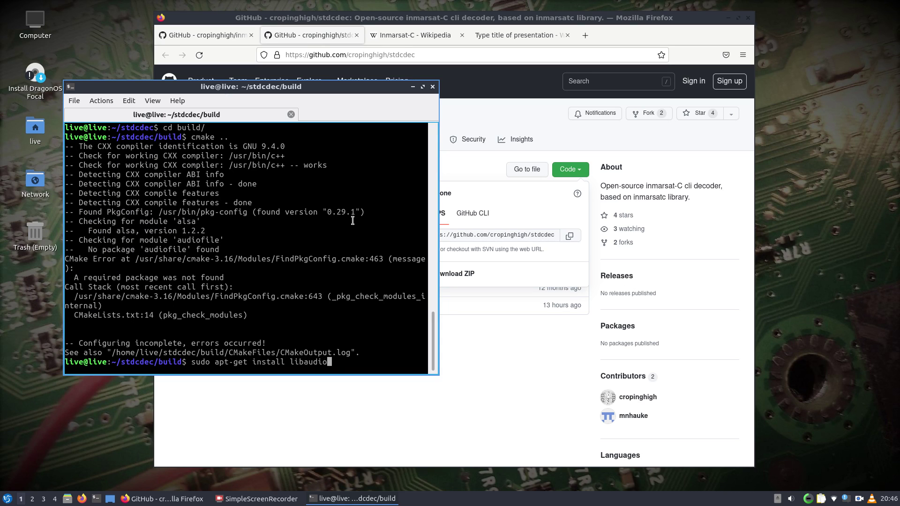
pyautogui.write('file-dev')
pyautogui.press('Return')
pyautogui.write('y')
pyautogui.press('Return')
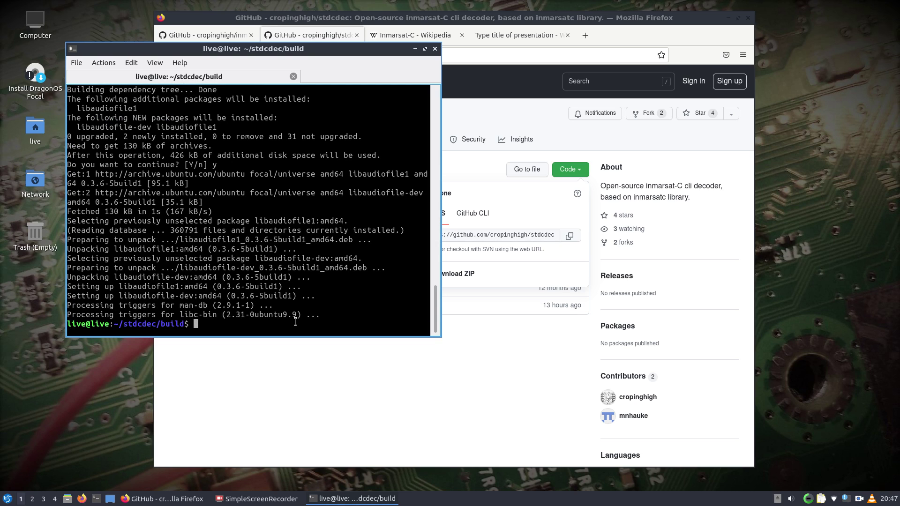
# - Rerun cmake .. and build stdcdec with make -j8
pyautogui.write('cmake ..')
pyautogui.press('Return')
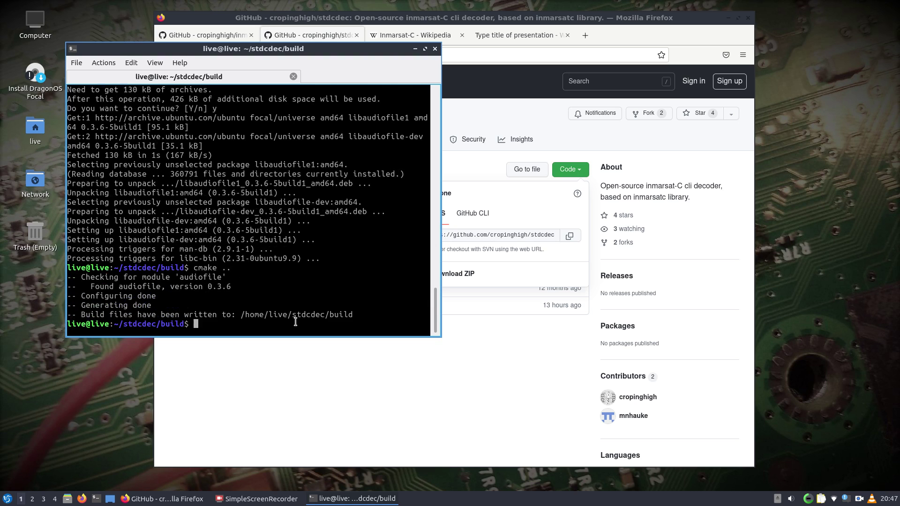
pyautogui.write('make -j8')
pyautogui.press('Return')
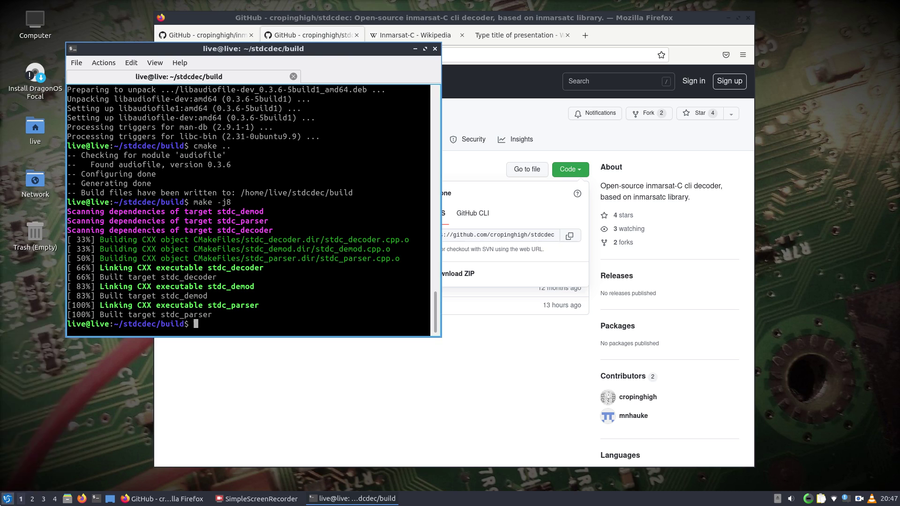
# - Open the LXQt start menu's Hamradio submenu
pyautogui.click(7, 498)
pyautogui.moveTo(34, 338)
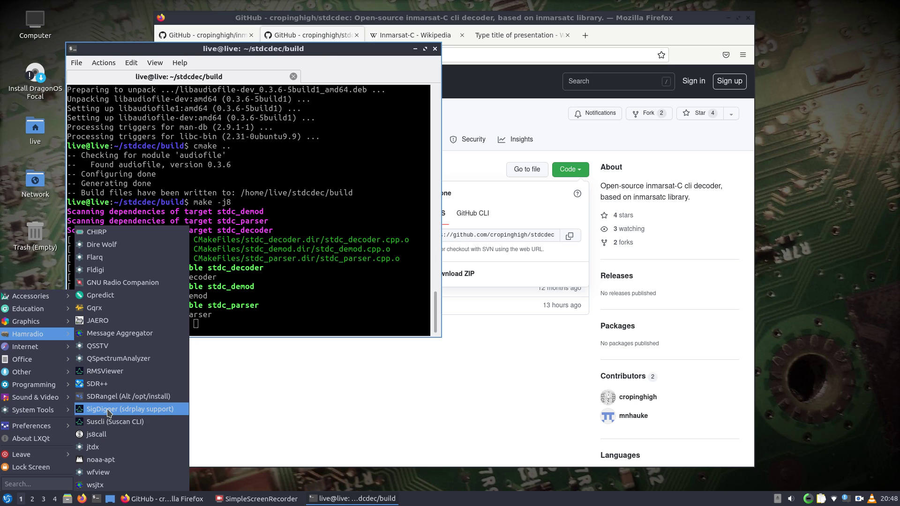
# - Launch SigDigger and open the rtlsdr source's SoapySDR device arguments
pyautogui.click(107, 409)
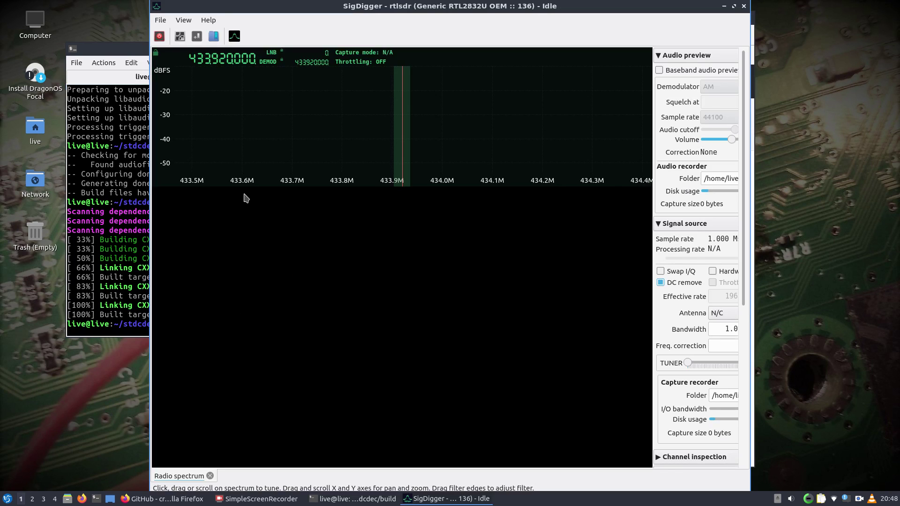
pyautogui.click(178, 37)
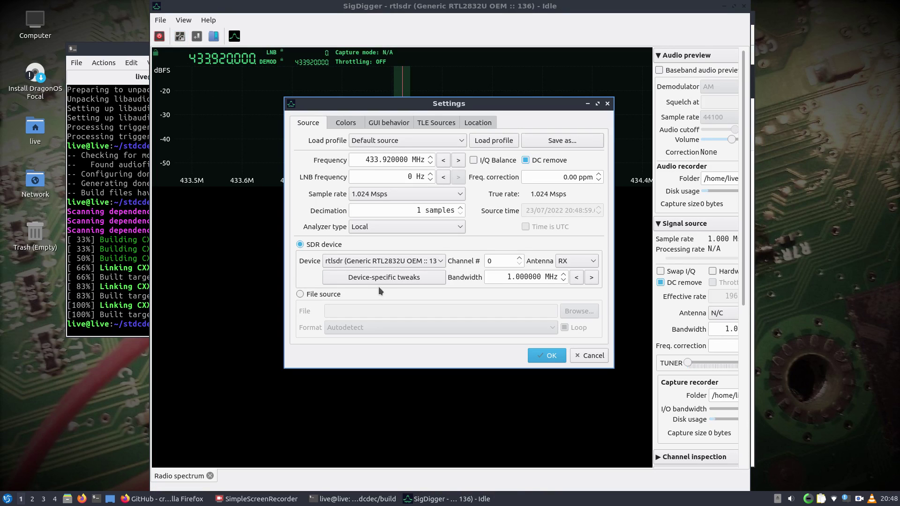
pyautogui.click(400, 262)
pyautogui.click(398, 260)
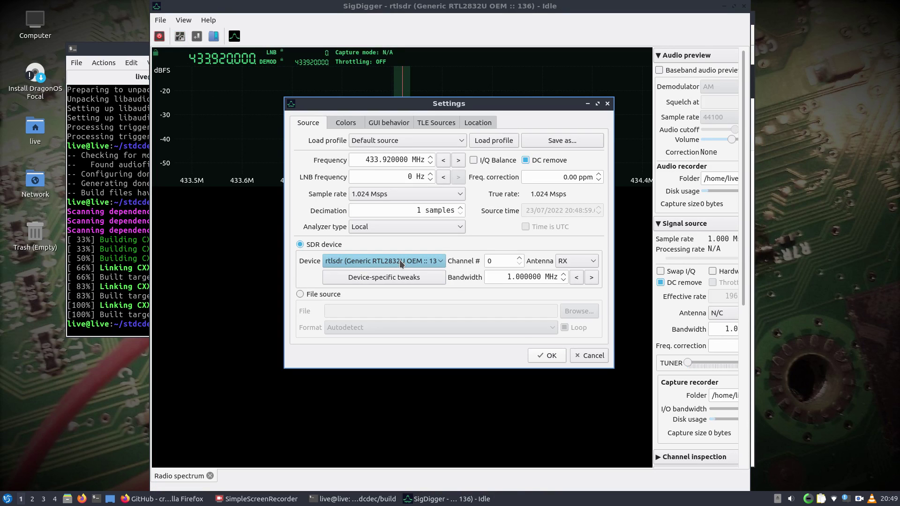
pyautogui.click(379, 277)
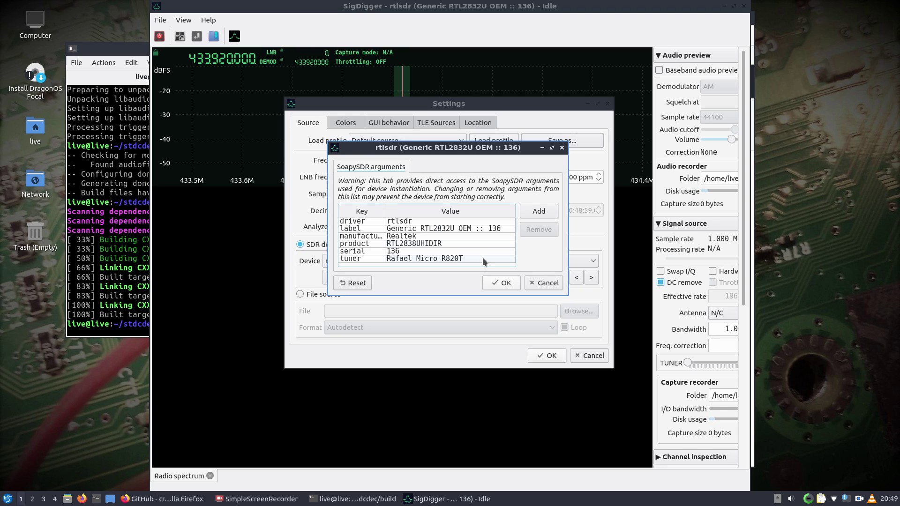
# - Add an argument row with key biastee and value true
pyautogui.click(537, 212)
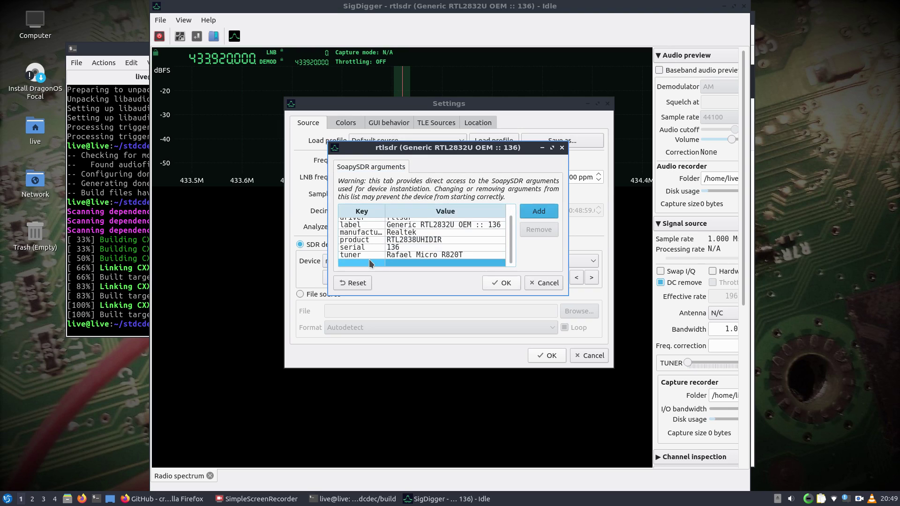
pyautogui.click(370, 259)
pyautogui.write('biastee')
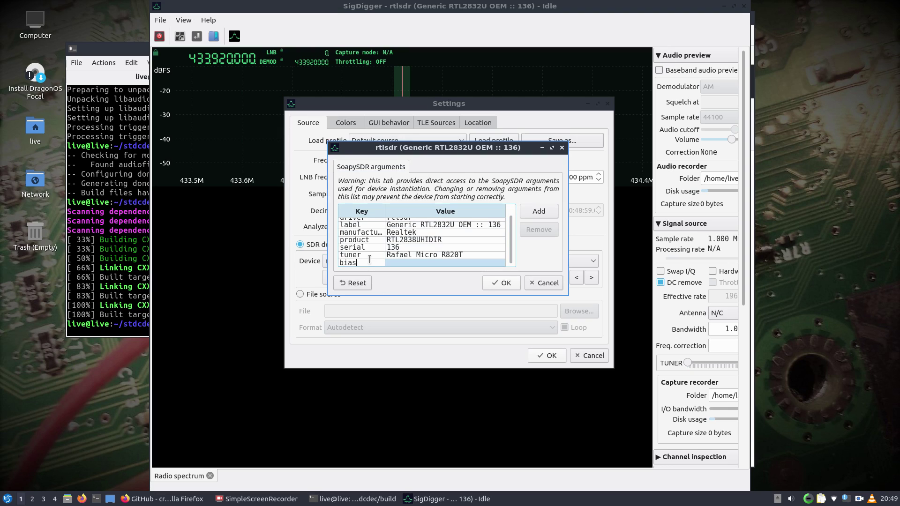
pyautogui.press('Tab')
pyautogui.write('true')
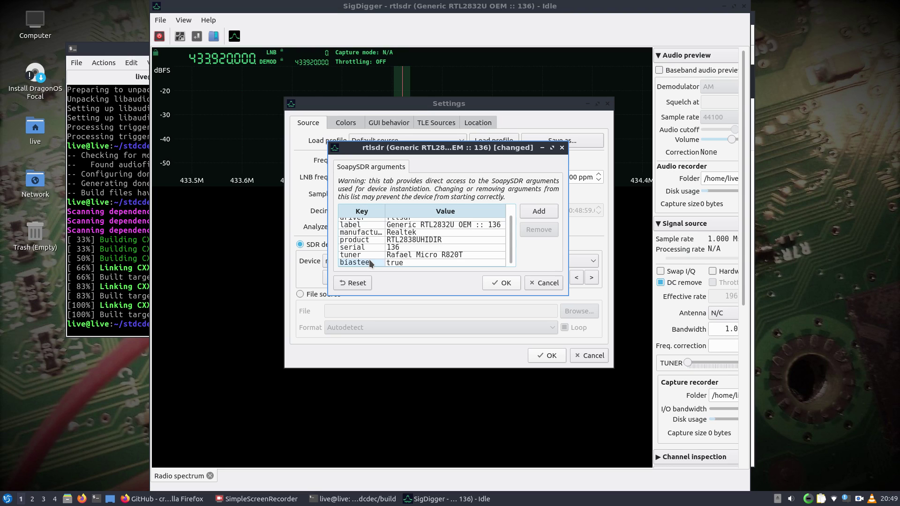
# - Accept the biastee argument, set 2.048 Msps sample rate and 2 MHz bandwidth, and apply
pyautogui.click(498, 283)
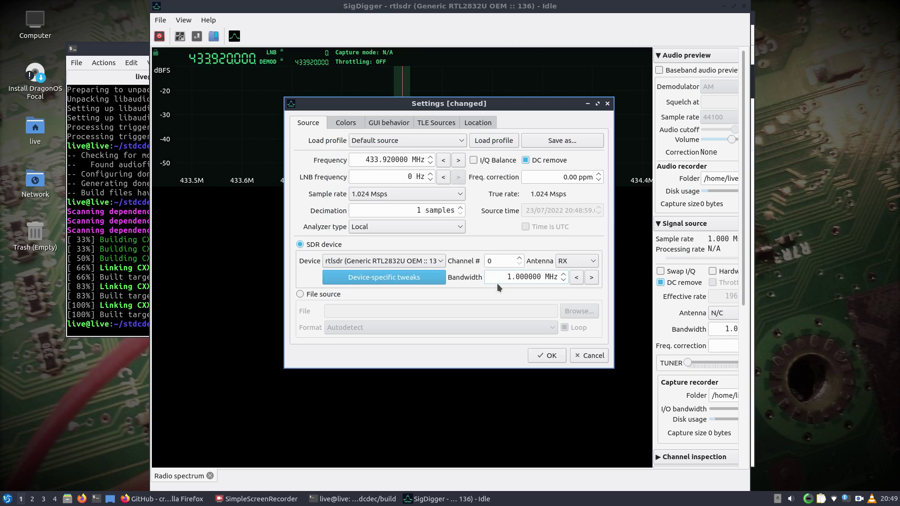
pyautogui.click(404, 190)
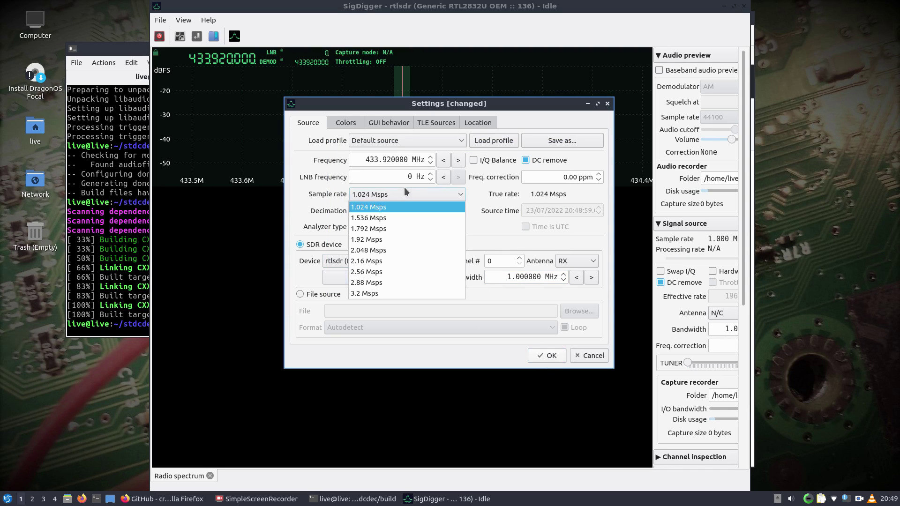
pyautogui.click(375, 250)
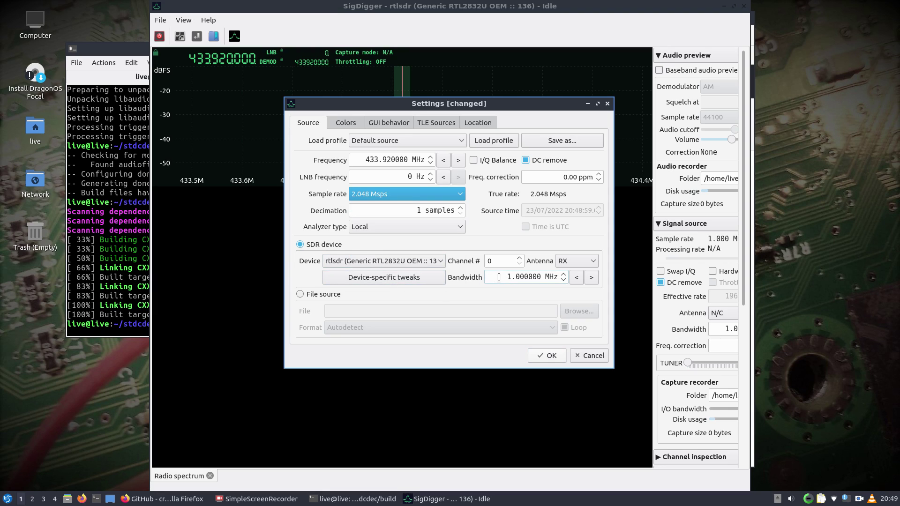
pyautogui.click(564, 273)
pyautogui.click(564, 280)
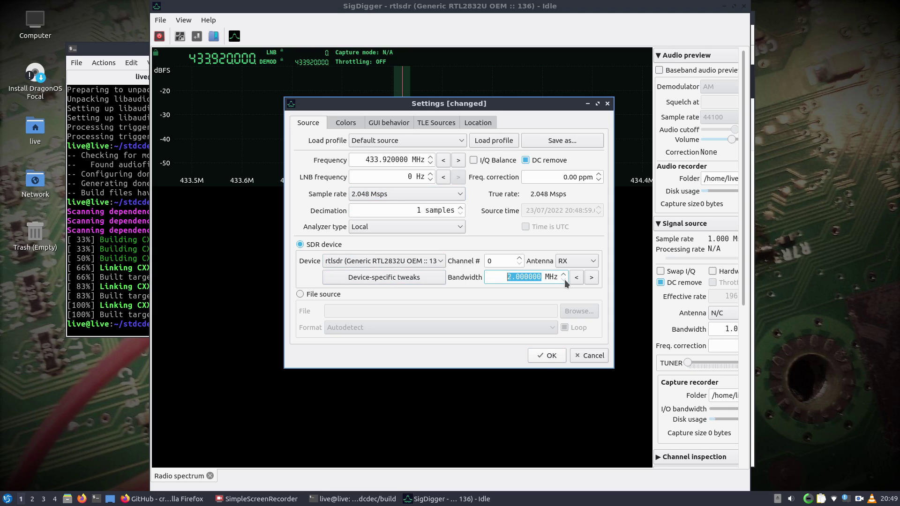
pyautogui.click(549, 358)
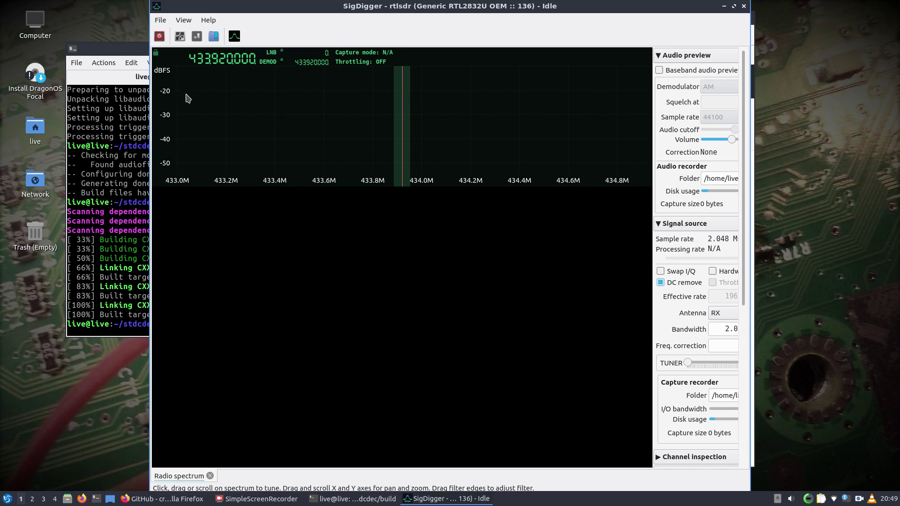
# - Briefly capture with the trace lifted and tuner gain at maximum, then stop and reopen Source settings
pyautogui.click(159, 37)
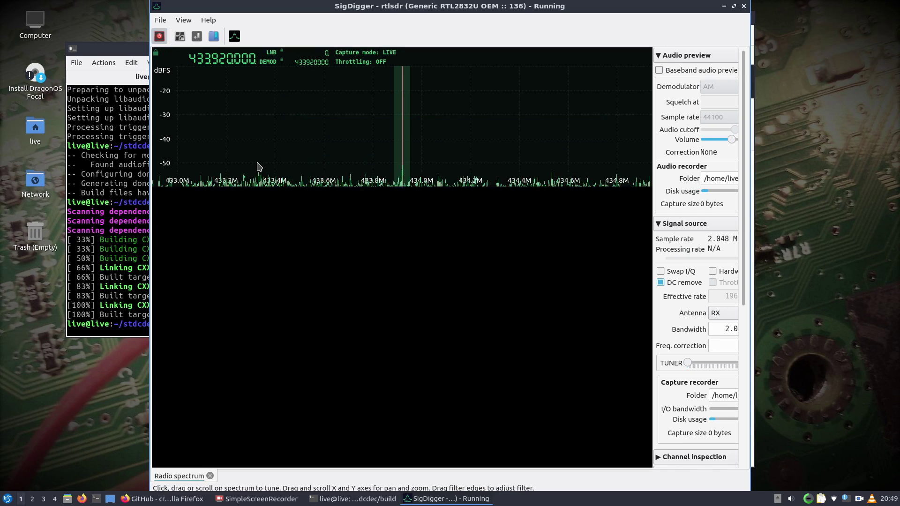
pyautogui.moveTo(169, 157); pyautogui.dragTo(170, 148)
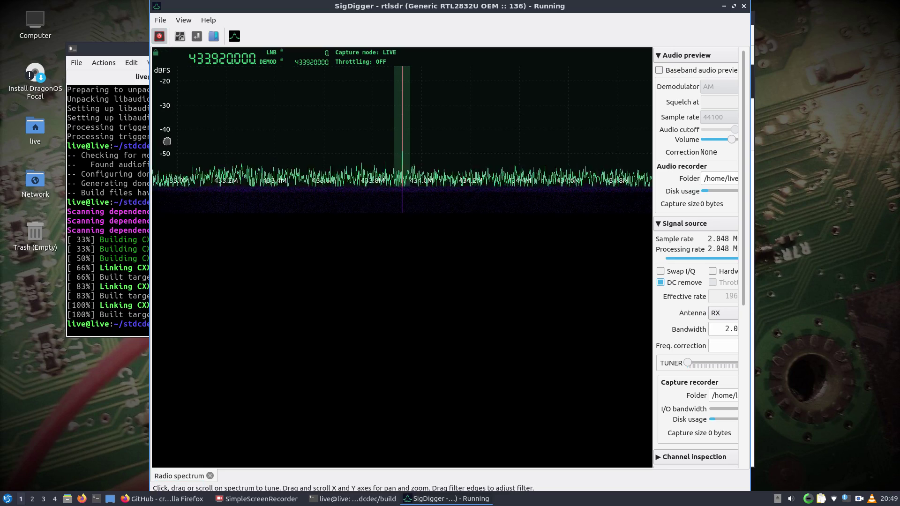
pyautogui.moveTo(685, 363); pyautogui.dragTo(743, 367)
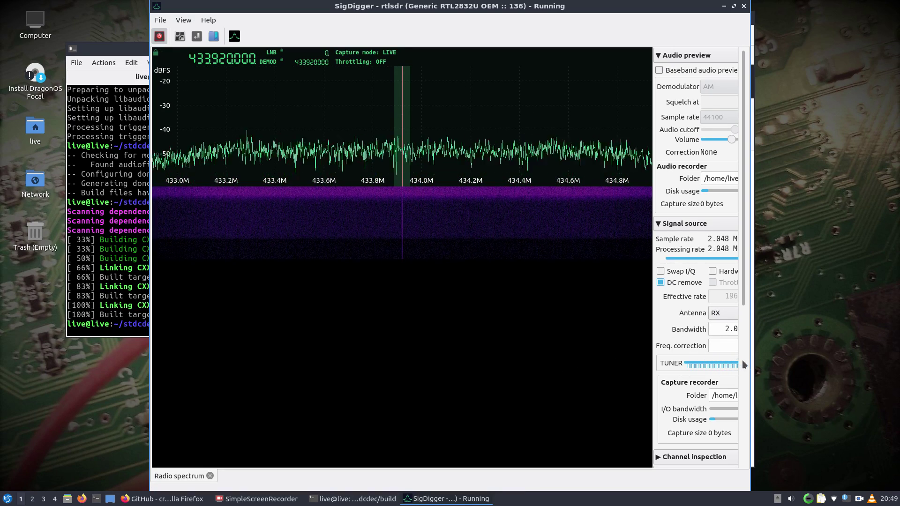
pyautogui.click(158, 38)
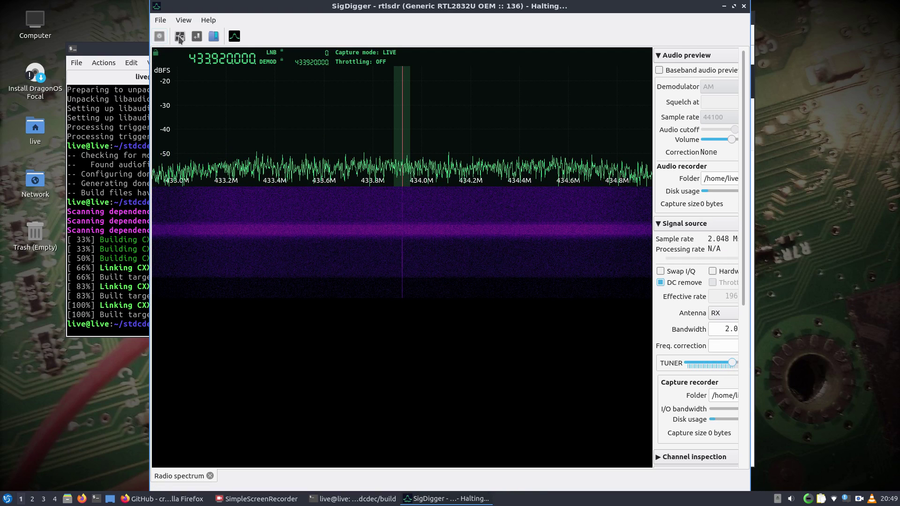
pyautogui.click(180, 38)
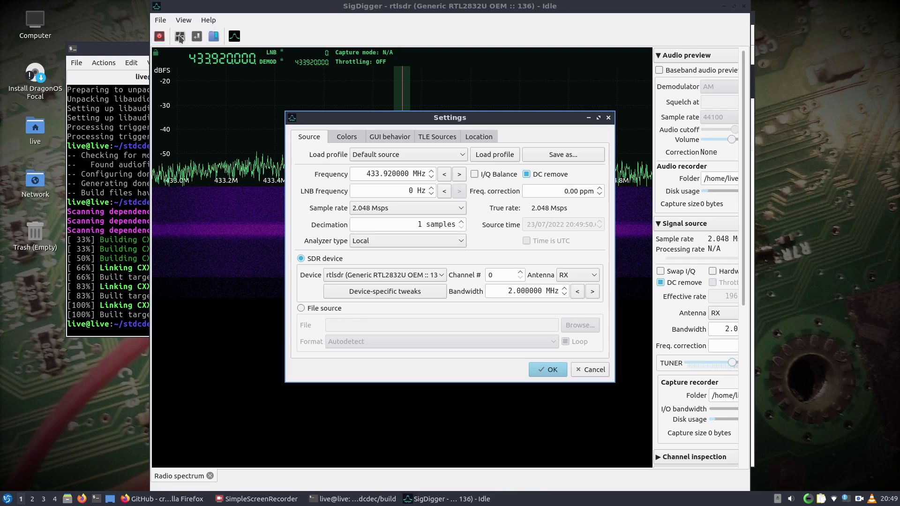
# - Check the rtlsdr device arguments, save profile 'My Default source', and apply the settings
pyautogui.click(412, 291)
pyautogui.click(511, 311)
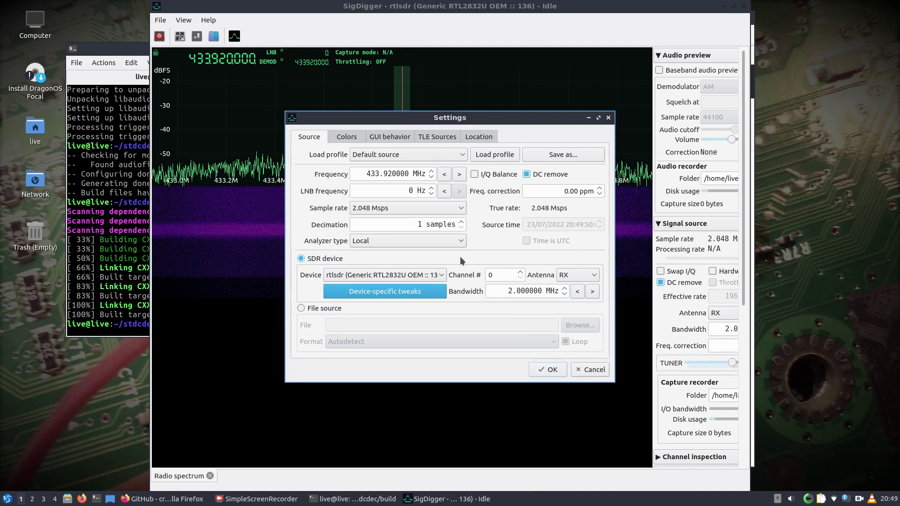
pyautogui.click(551, 159)
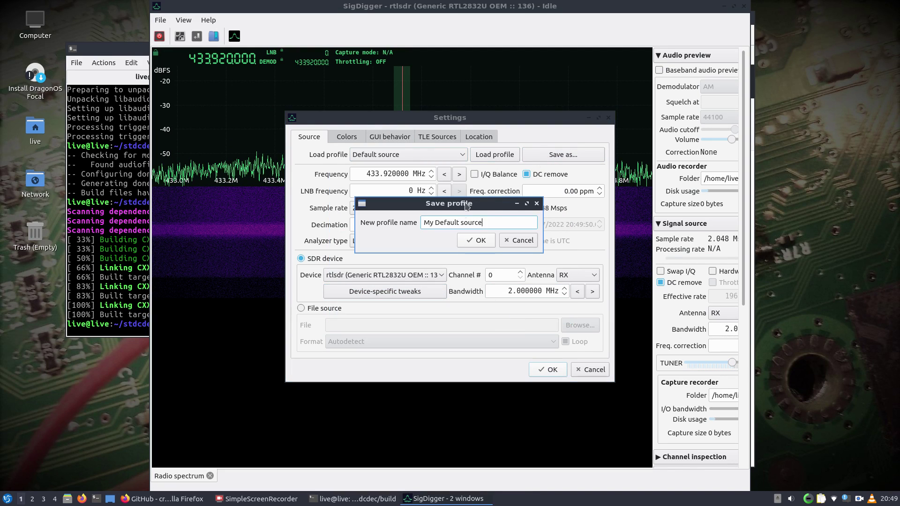
pyautogui.click(476, 241)
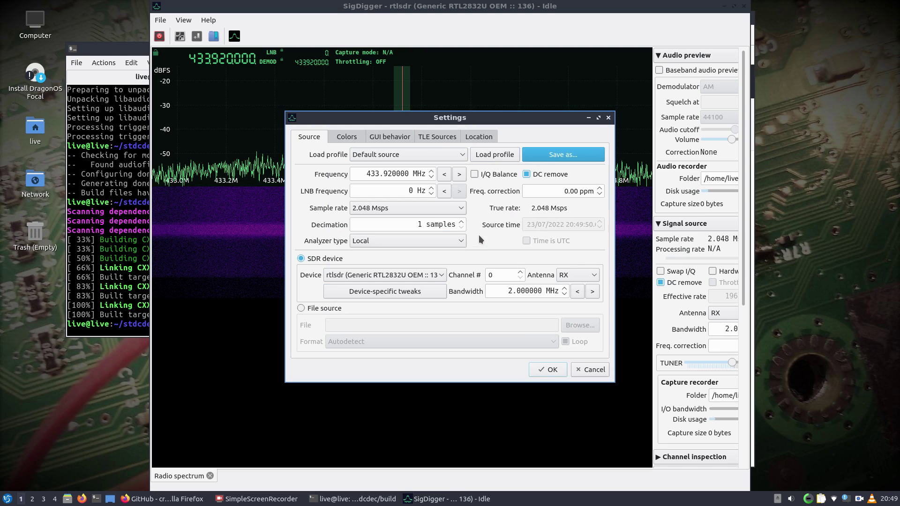
pyautogui.click(549, 370)
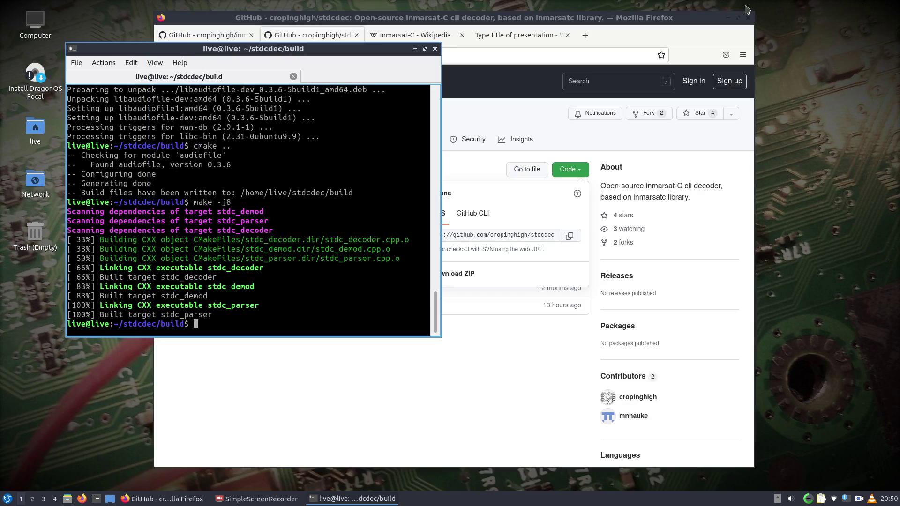
# - Relaunch SigDigger from the Hamradio menu and run a brief live capture at 433.92 MHz
pyautogui.click(744, 6)
pyautogui.click(7, 499)
pyautogui.moveTo(27, 340)
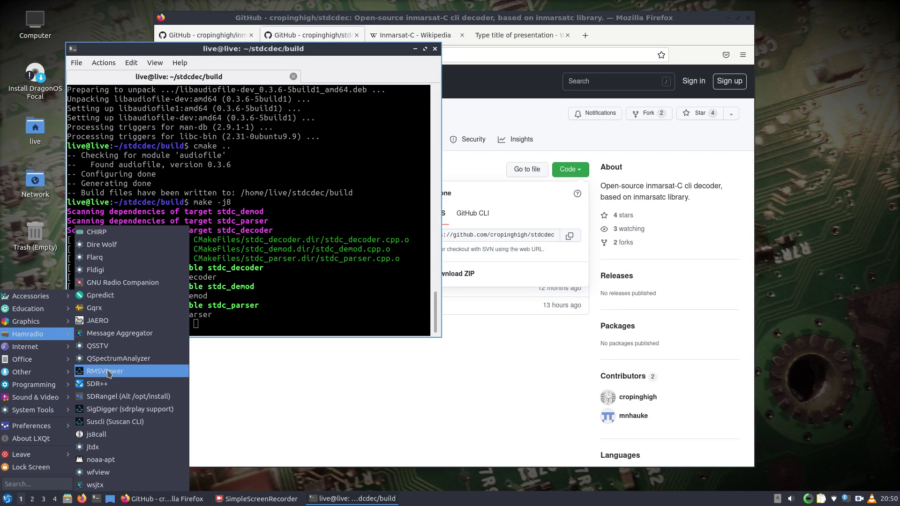
pyautogui.click(105, 417)
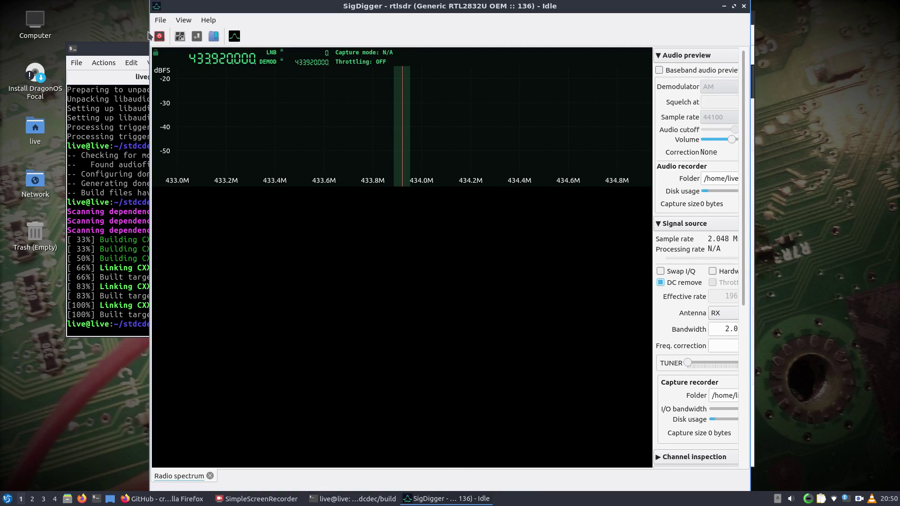
pyautogui.click(159, 36)
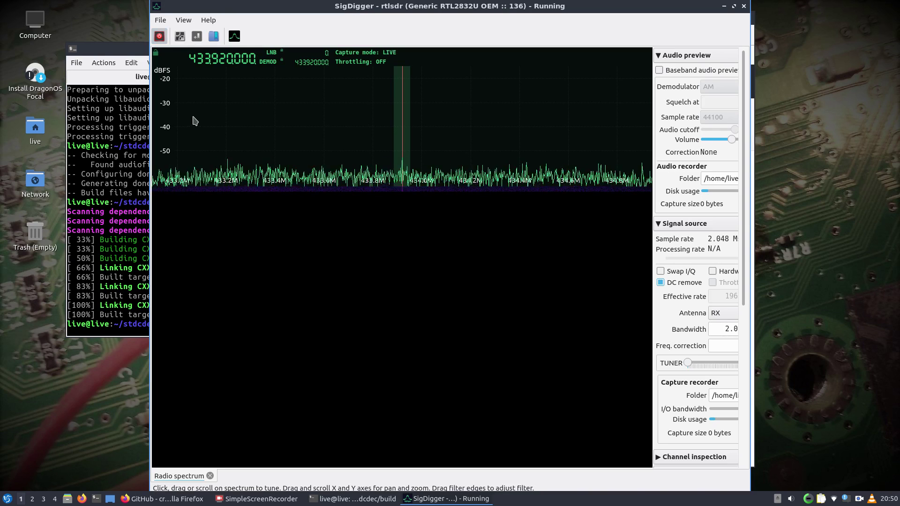
pyautogui.click(159, 37)
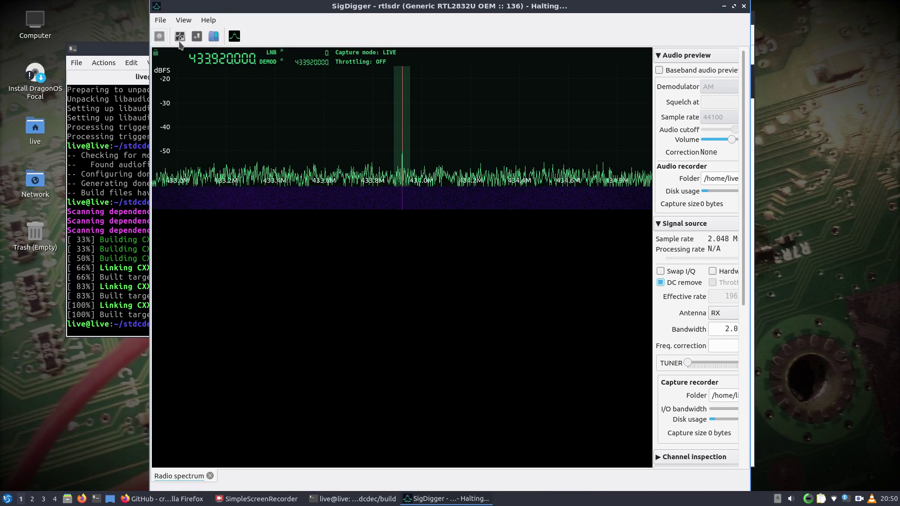
# - Add a 'biastee' argument with value 'true' to the rtlsdr device's SoapySDR arguments
pyautogui.click(180, 37)
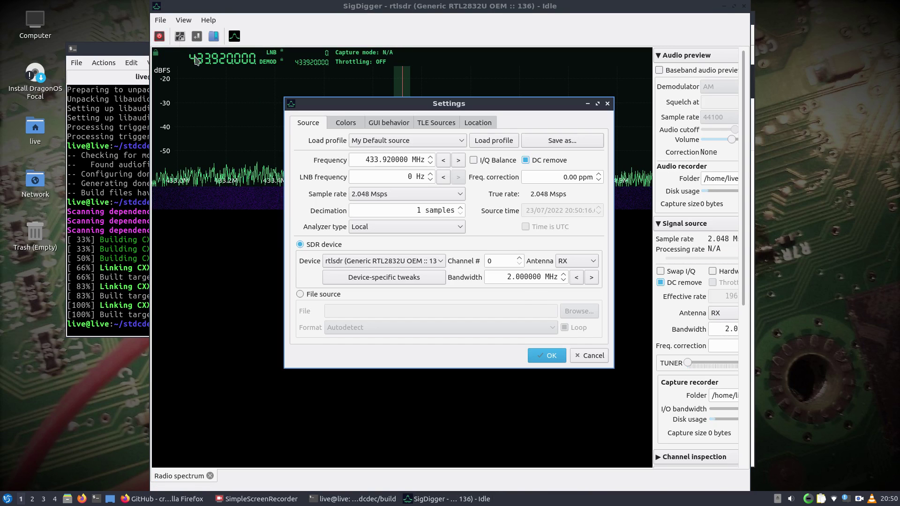
pyautogui.click(388, 267)
pyautogui.click(393, 283)
pyautogui.click(393, 279)
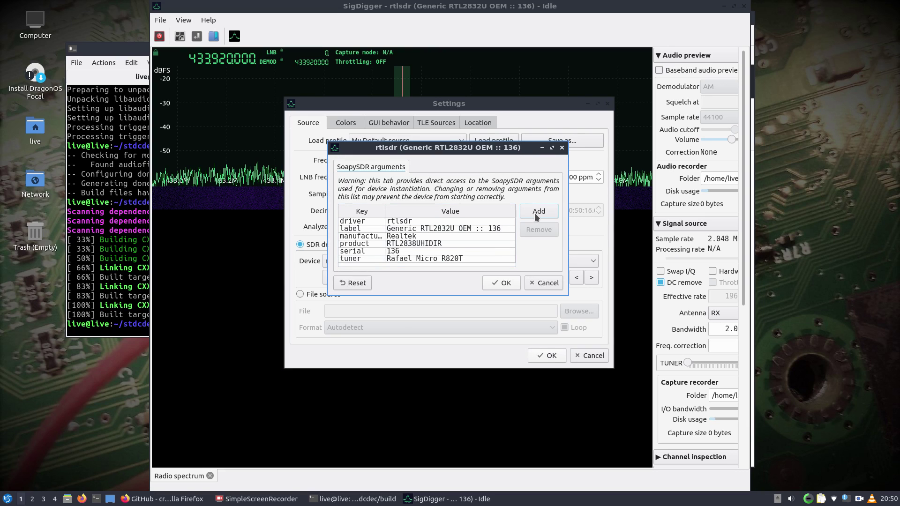
pyautogui.click(537, 217)
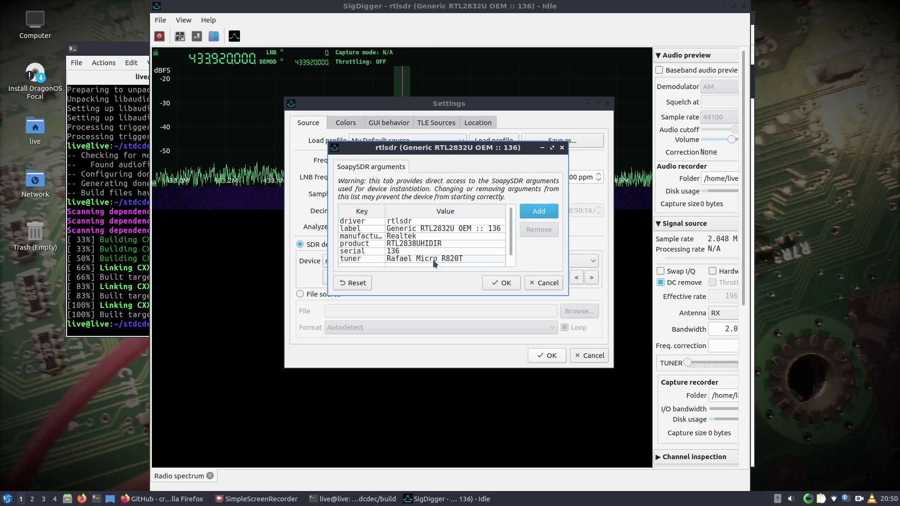
pyautogui.click(359, 263)
pyautogui.write('biastee')
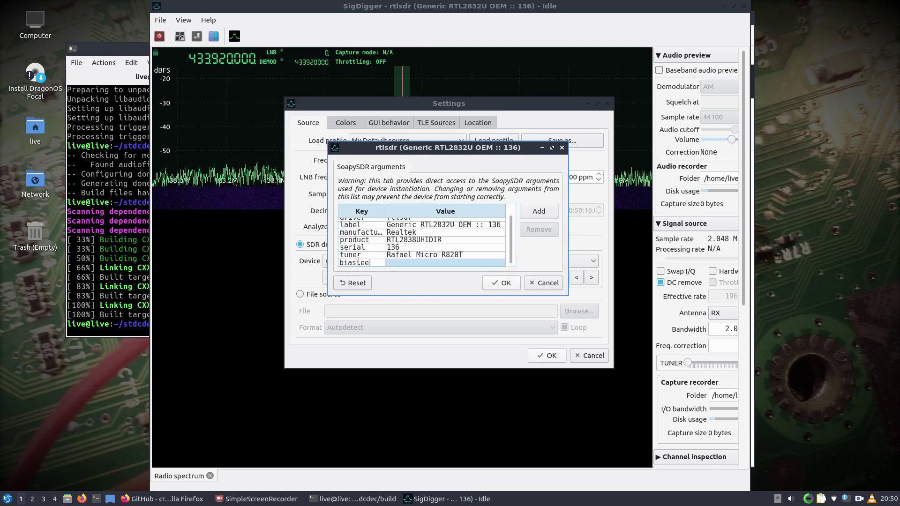
pyautogui.press('Tab')
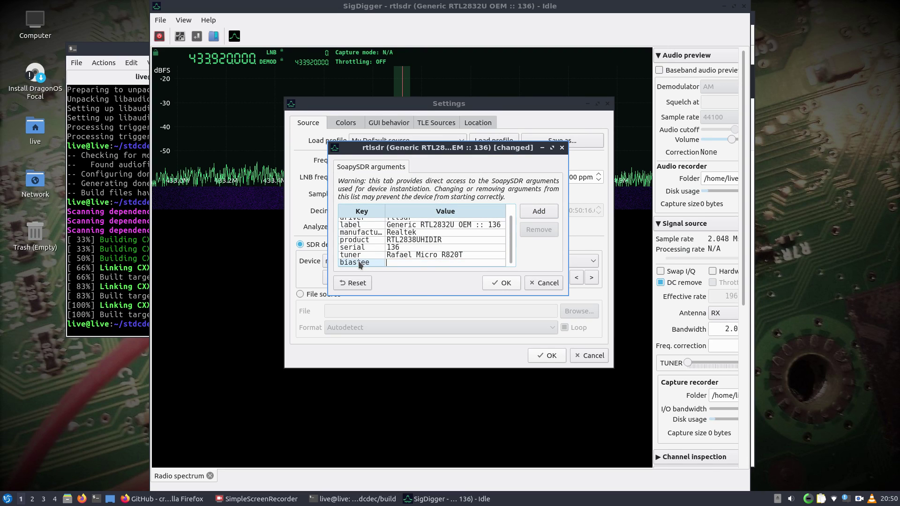
pyautogui.write('true')
pyautogui.press('Return')
pyautogui.click(502, 282)
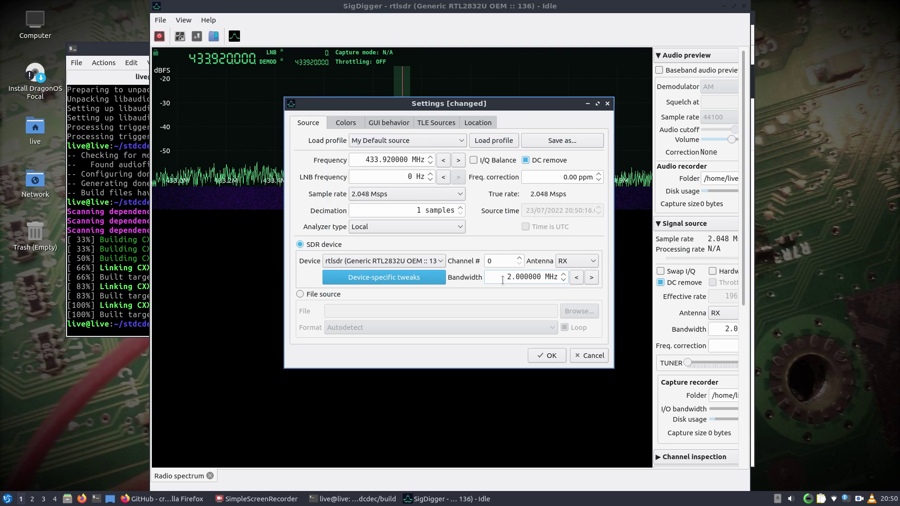
# - Save the configuration as profile 'My My Default source'
pyautogui.click(404, 140)
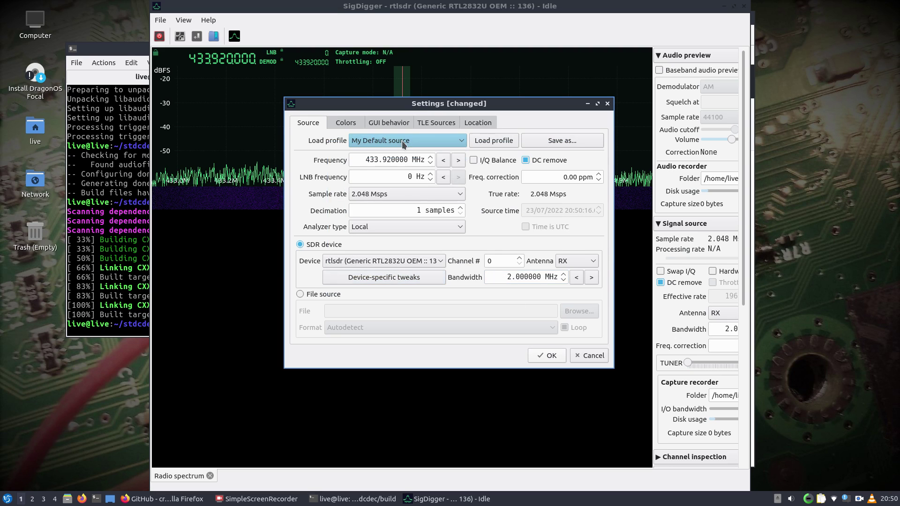
pyautogui.click(555, 151)
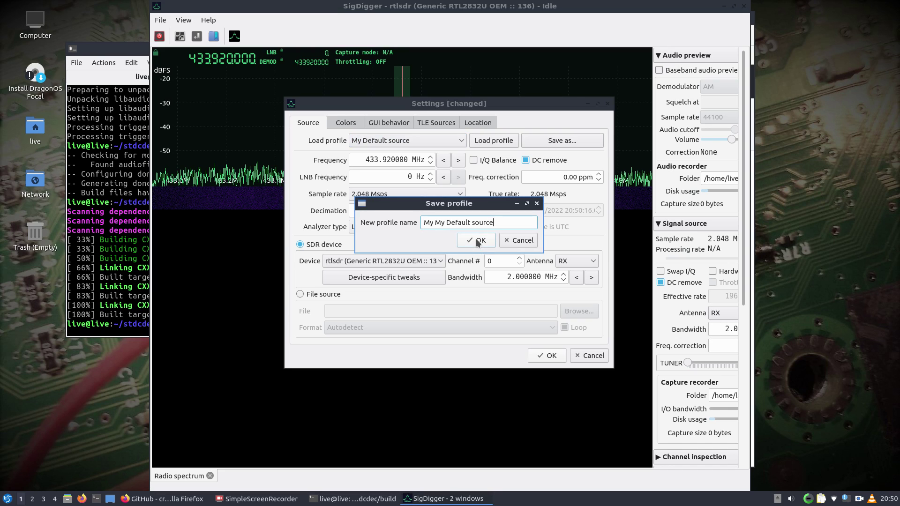
pyautogui.click(477, 241)
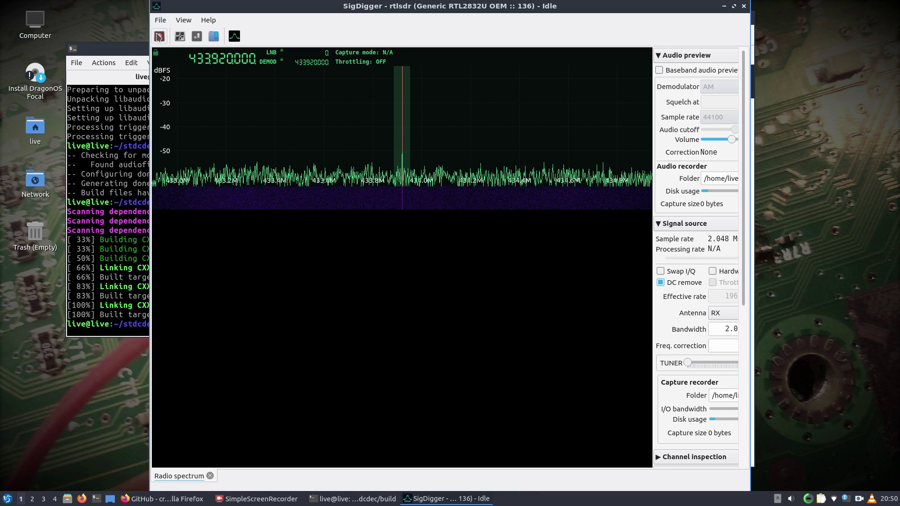
# - Confirm rtlsdr stays selected in Source settings, then run and stop a short capture
pyautogui.click(180, 36)
pyautogui.click(384, 276)
pyautogui.click(375, 300)
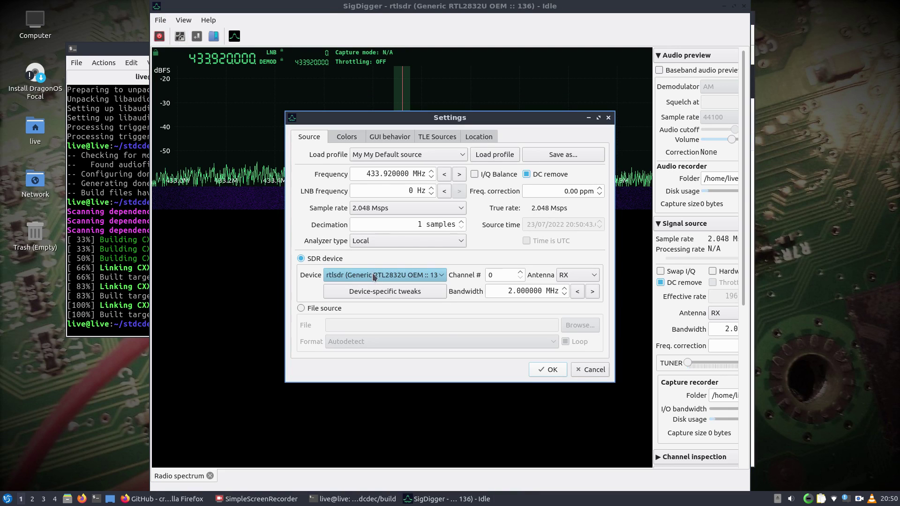
pyautogui.click(544, 370)
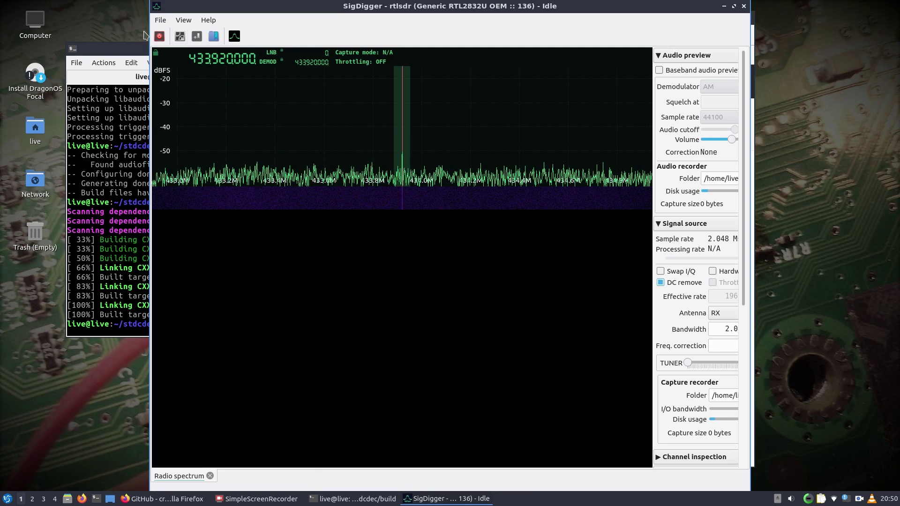
pyautogui.click(159, 37)
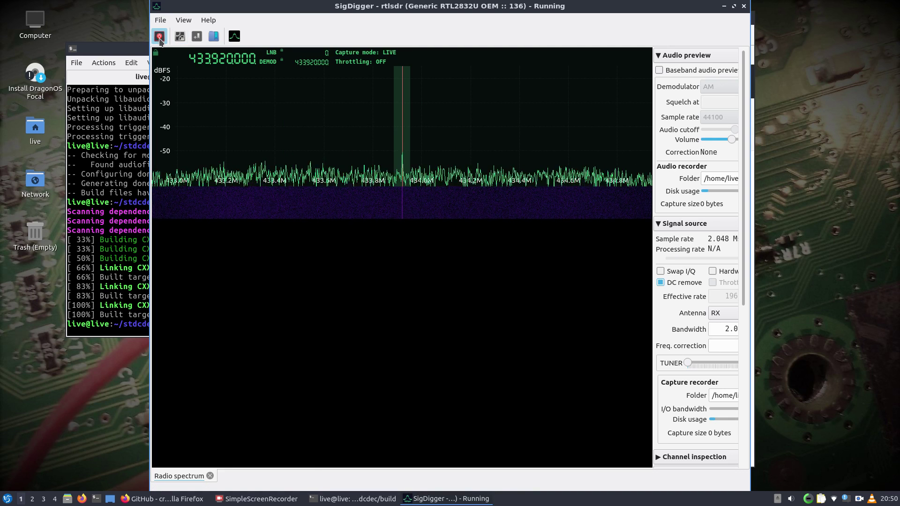
pyautogui.click(160, 38)
# - Quit SigDigger via File > Quit and relaunch it from the Hamradio menu
pyautogui.click(160, 20)
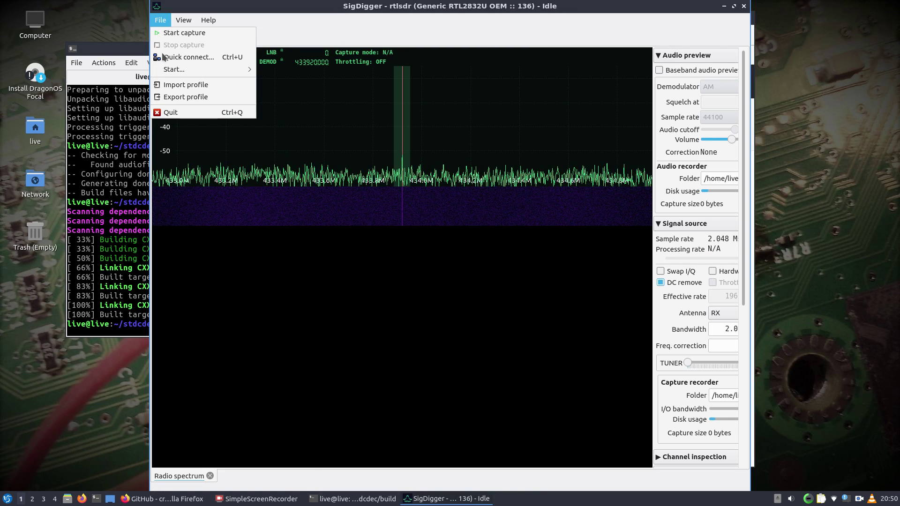
pyautogui.click(170, 113)
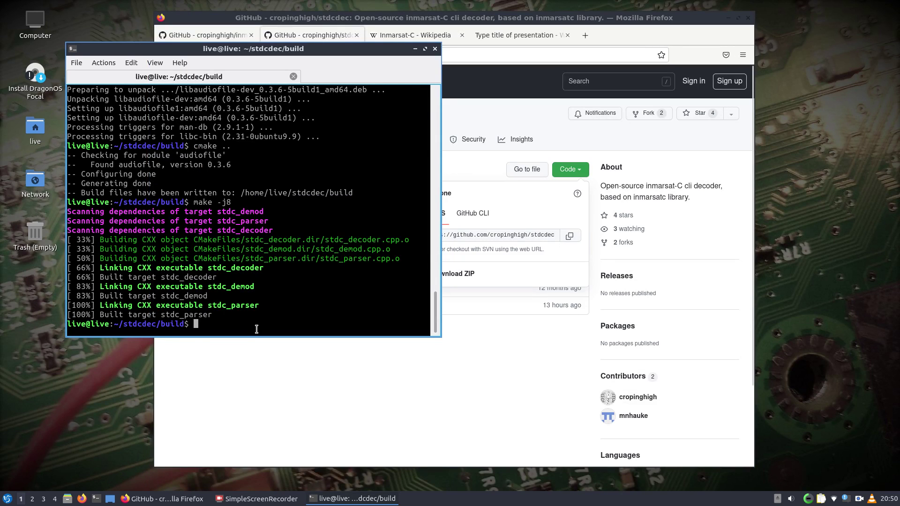
pyautogui.click(7, 498)
pyautogui.moveTo(32, 335)
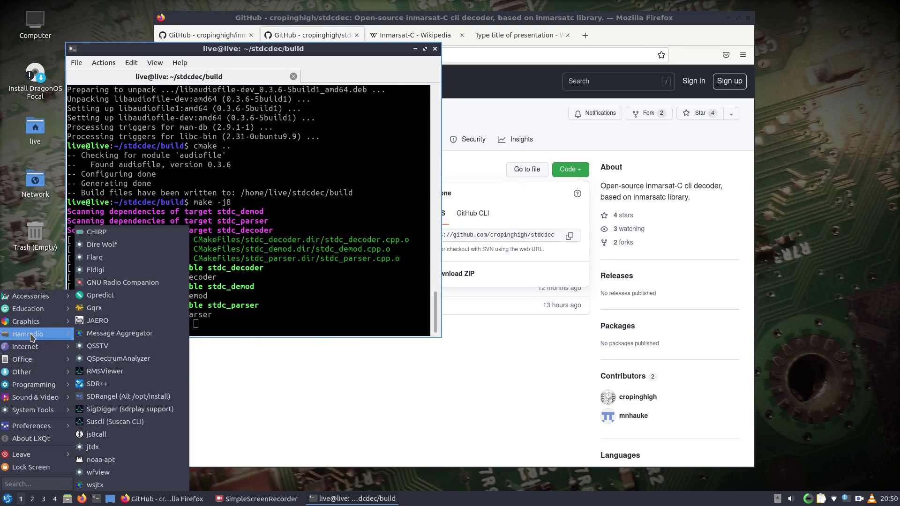
pyautogui.click(115, 410)
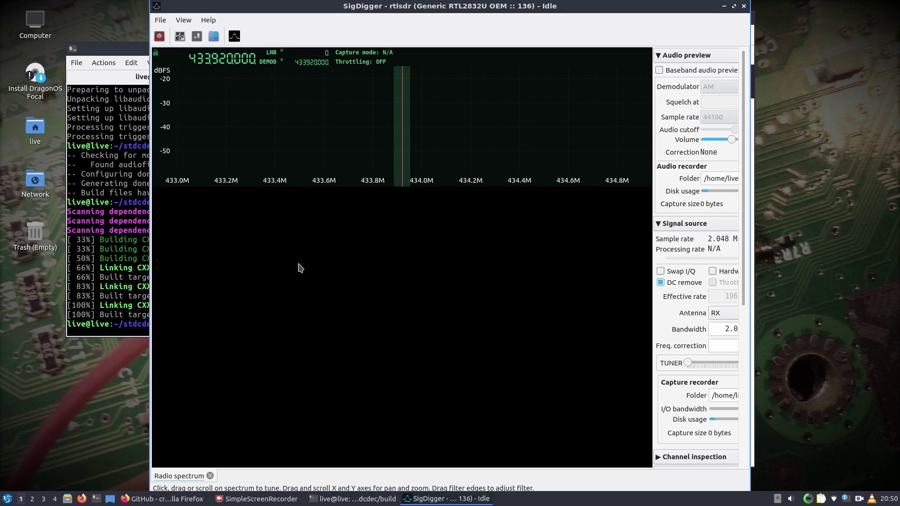
# - Confirm the rtlsdr device in Source settings and close them
pyautogui.click(180, 36)
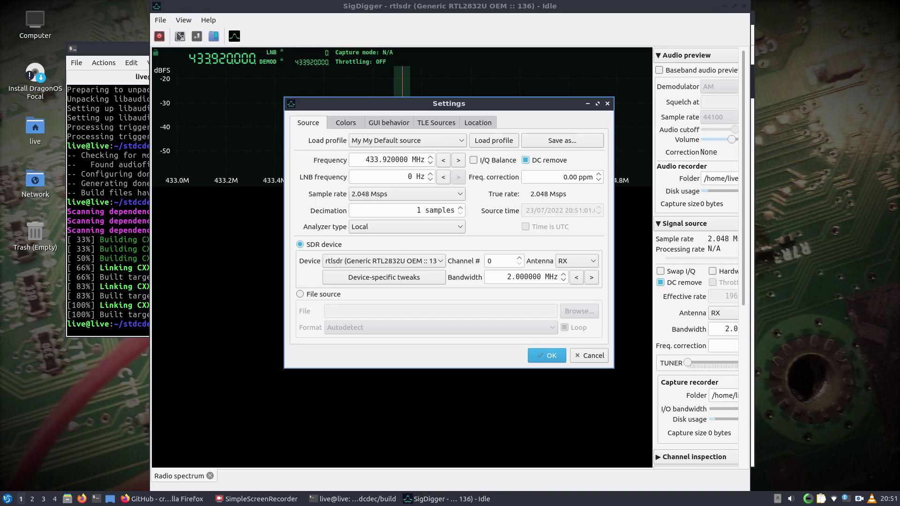
pyautogui.click(382, 263)
pyautogui.click(382, 263)
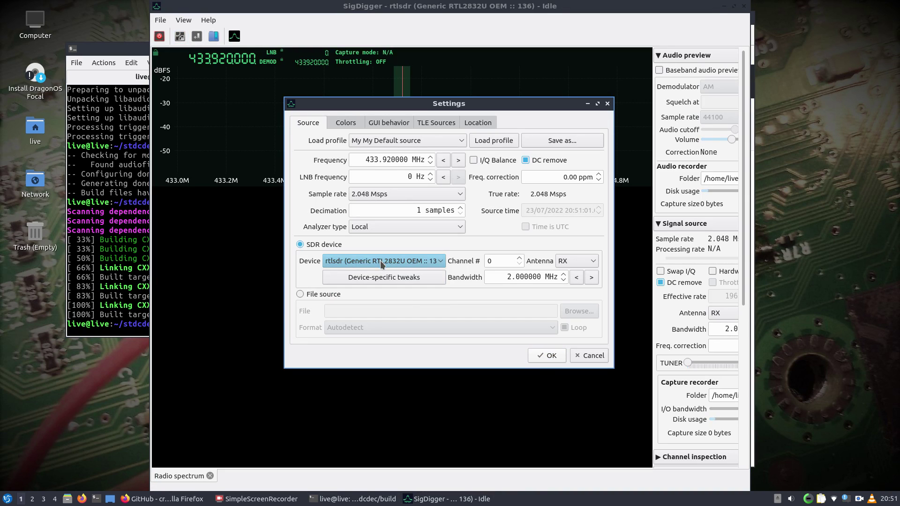
pyautogui.click(547, 356)
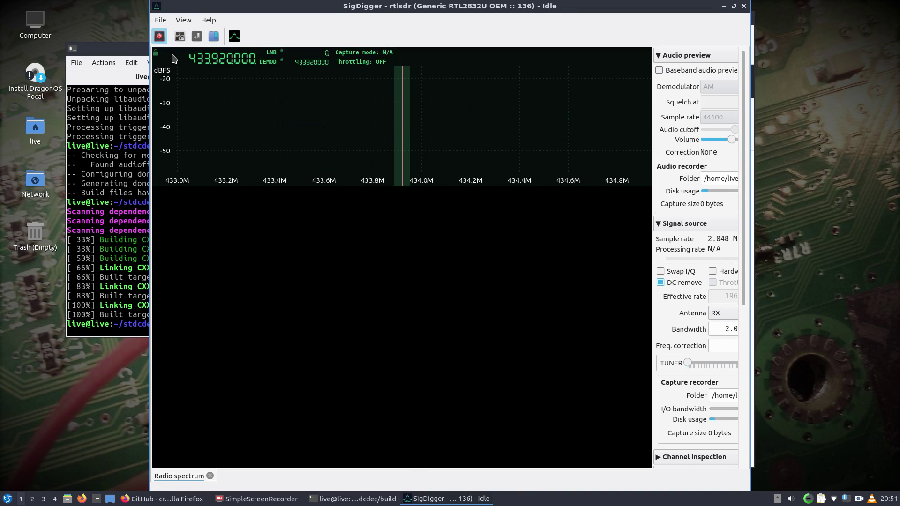
# - Stop capture and review the rtlsdr receiver's SoapySDR arguments, leaving them unchanged
pyautogui.click(159, 39)
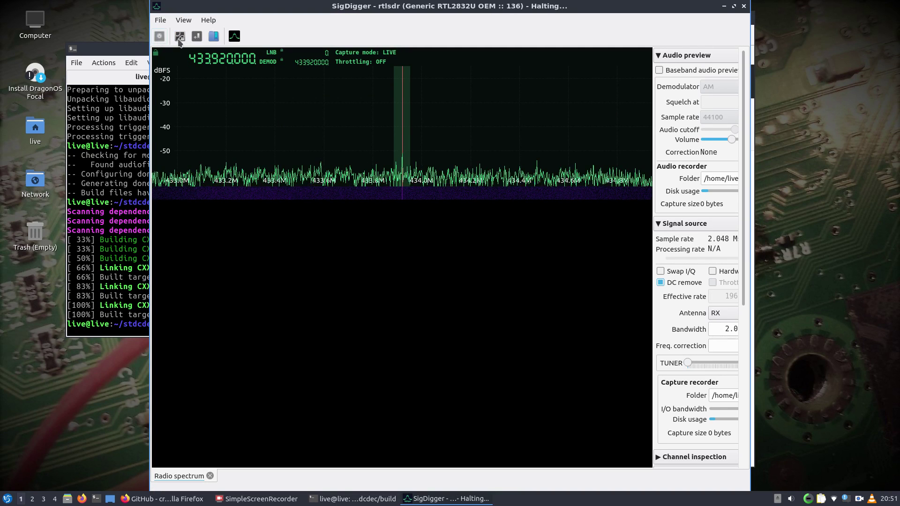
pyautogui.click(182, 39)
pyautogui.click(384, 277)
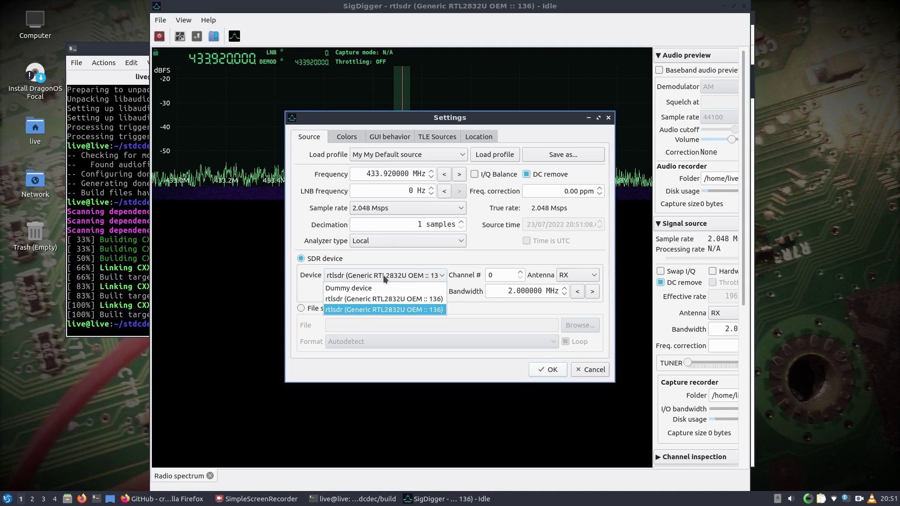
pyautogui.click(384, 294)
pyautogui.click(384, 293)
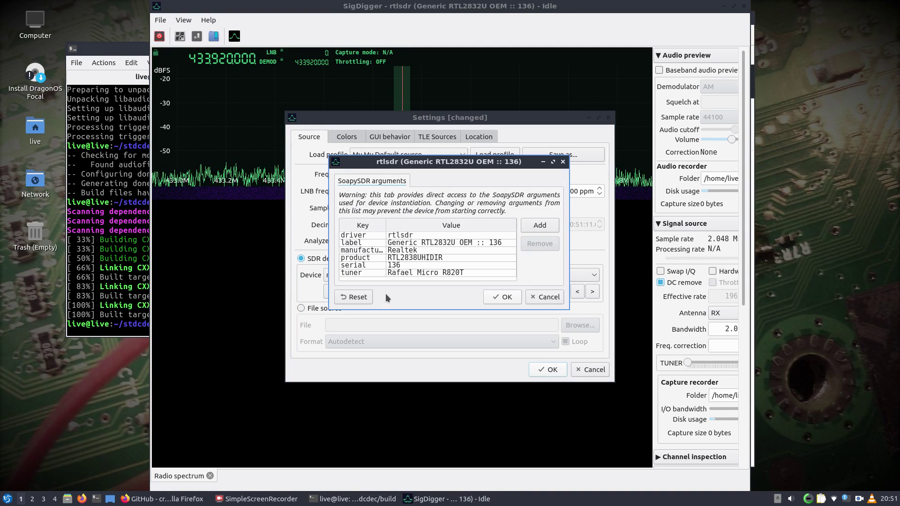
pyautogui.click(504, 298)
pyautogui.click(550, 370)
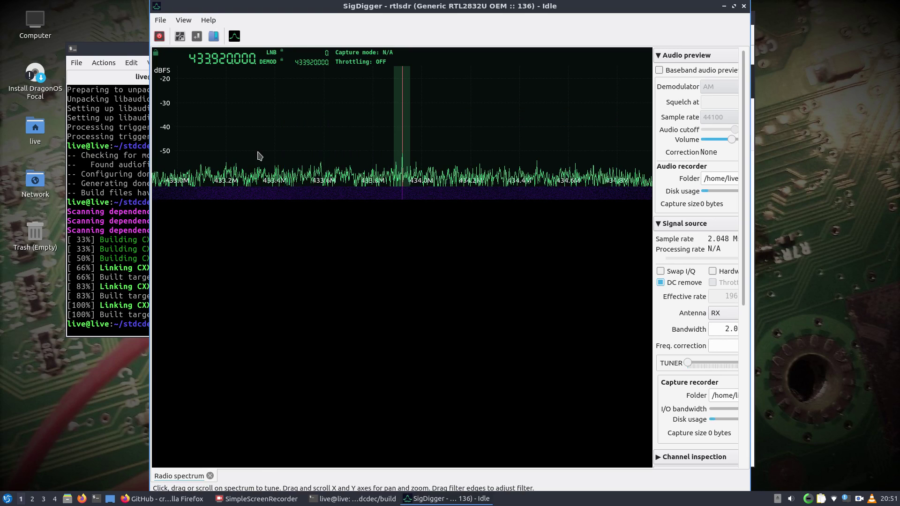
# - Switch the source to the second rtlsdr receiver and resume the live capture
pyautogui.click(161, 37)
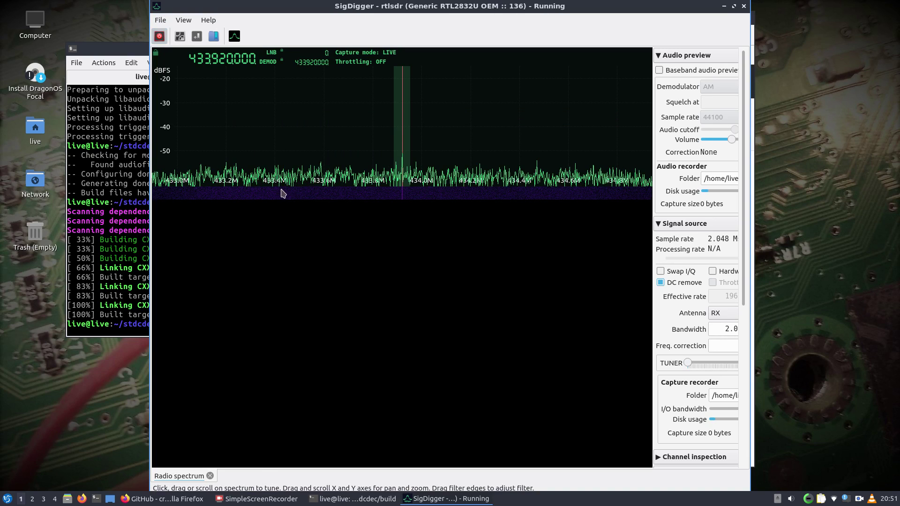
pyautogui.click(159, 38)
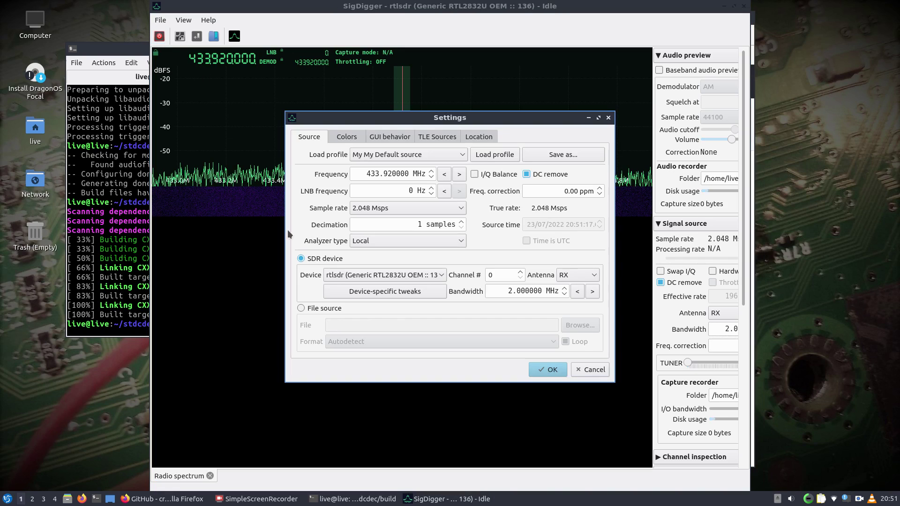
pyautogui.click(397, 277)
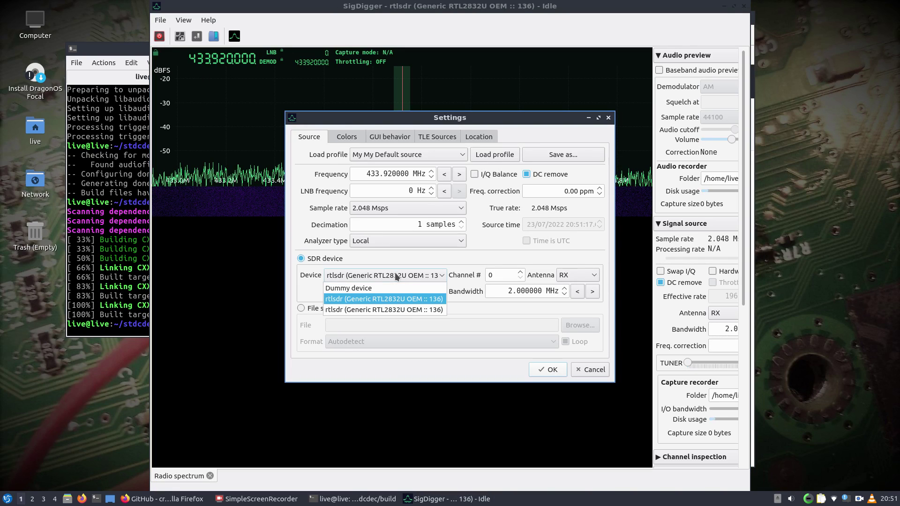
pyautogui.click(405, 311)
pyautogui.click(549, 371)
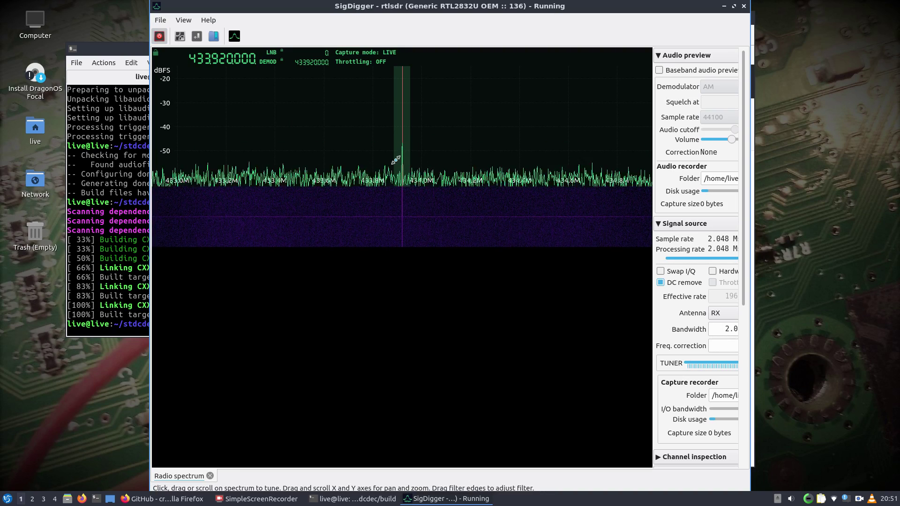
pyautogui.scroll(1, 189, 61)
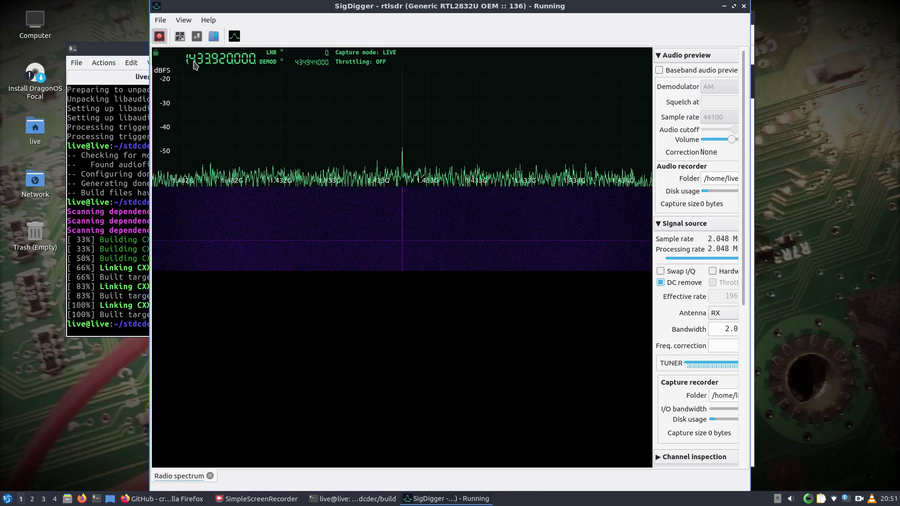
pyautogui.scroll(1, 195, 61)
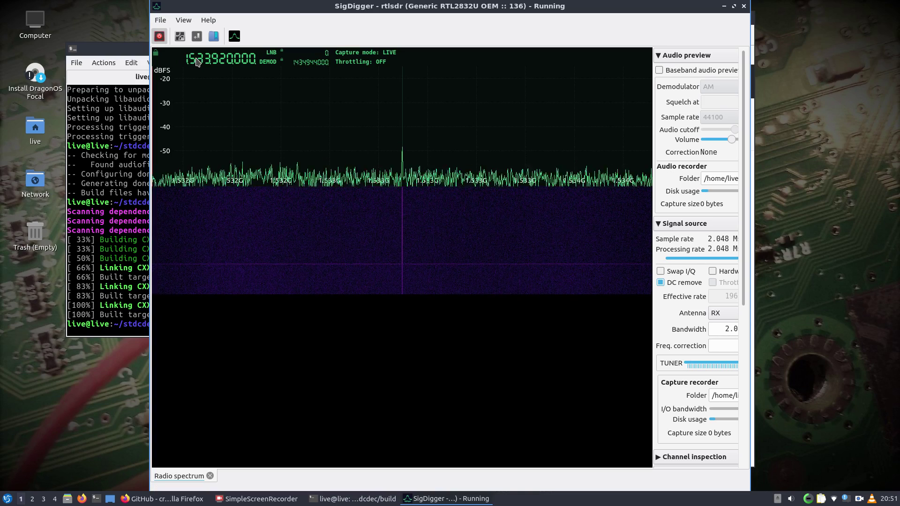
pyautogui.scroll(1, 208, 61)
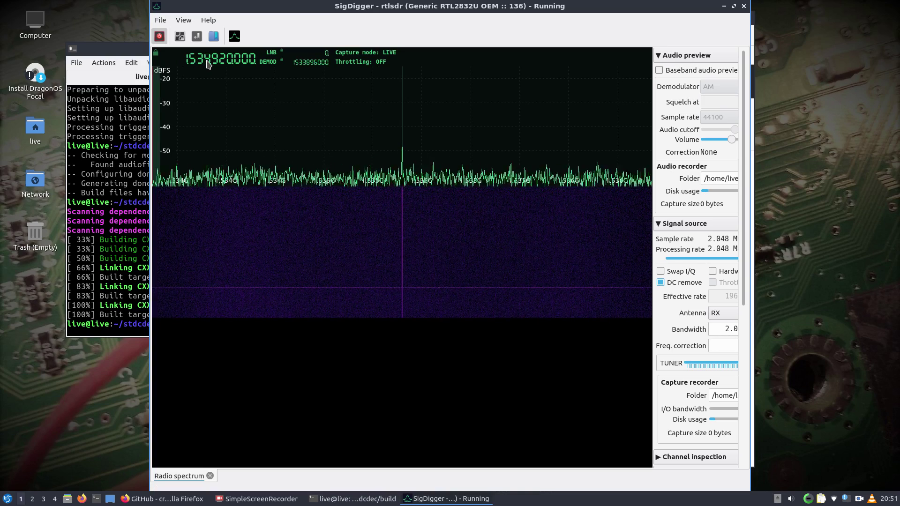
pyautogui.scroll(3, 209, 61)
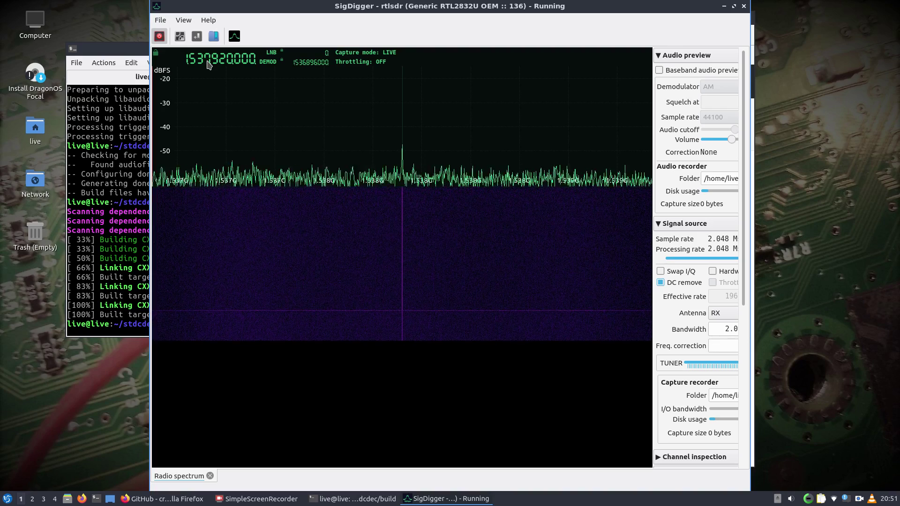
pyautogui.scroll(-3, 217, 61)
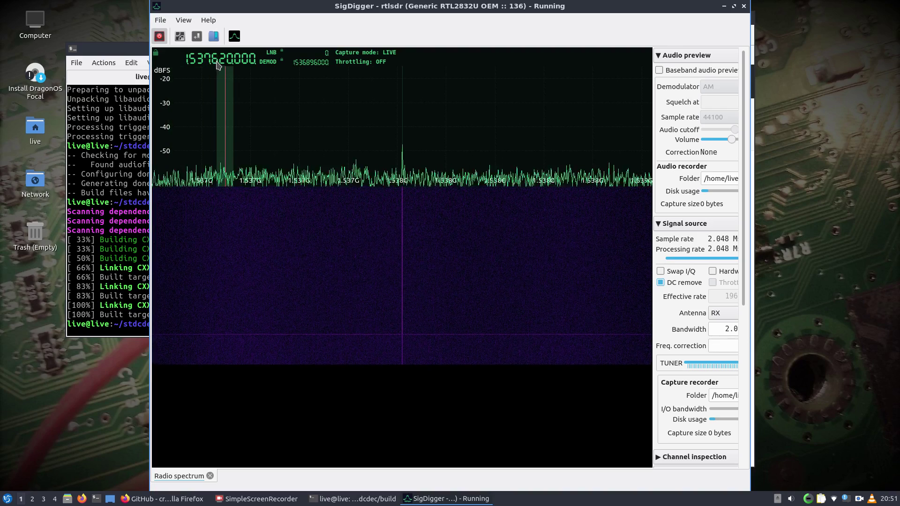
pyautogui.scroll(7, 223, 60)
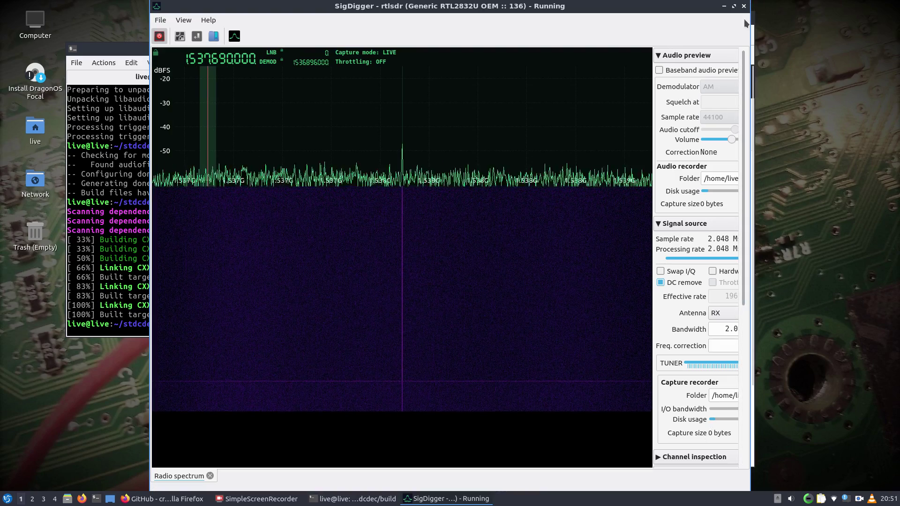
# - Maximize the window, set tuner gain to 22 dB, and drag the demod channel onto the carrier
pyautogui.click(734, 6)
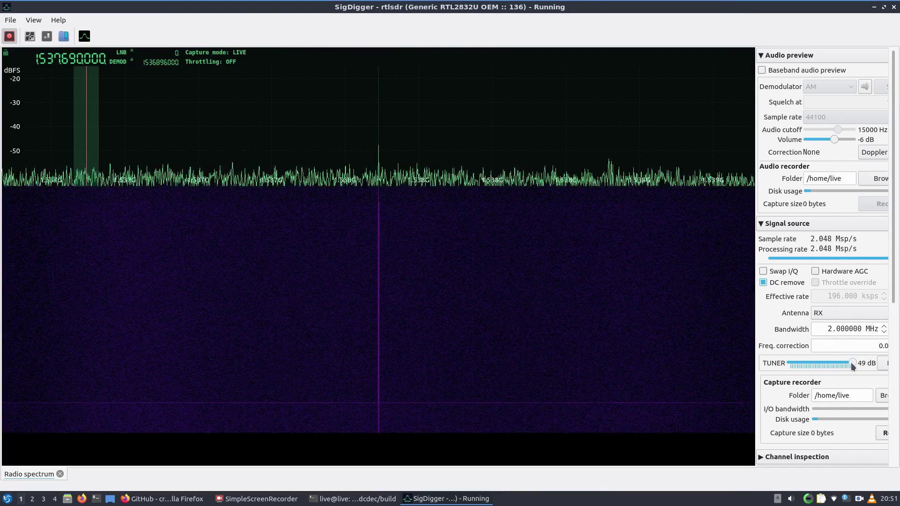
pyautogui.moveTo(852, 365); pyautogui.dragTo(824, 364)
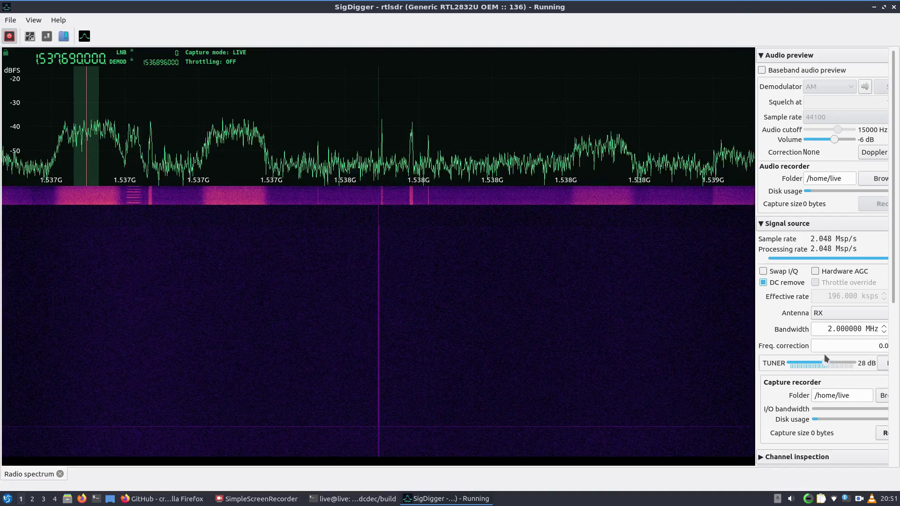
pyautogui.moveTo(819, 365); pyautogui.dragTo(818, 365)
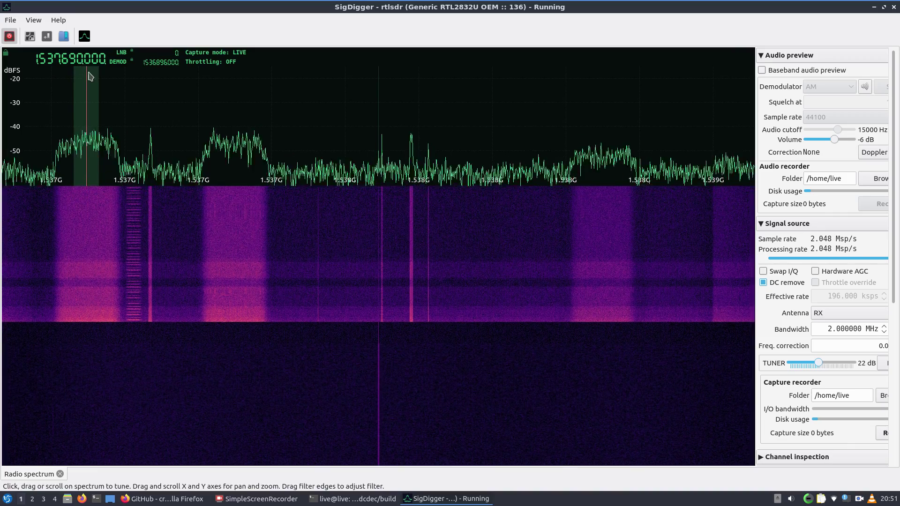
pyautogui.click(257, 142)
pyautogui.moveTo(265, 141); pyautogui.dragTo(384, 143)
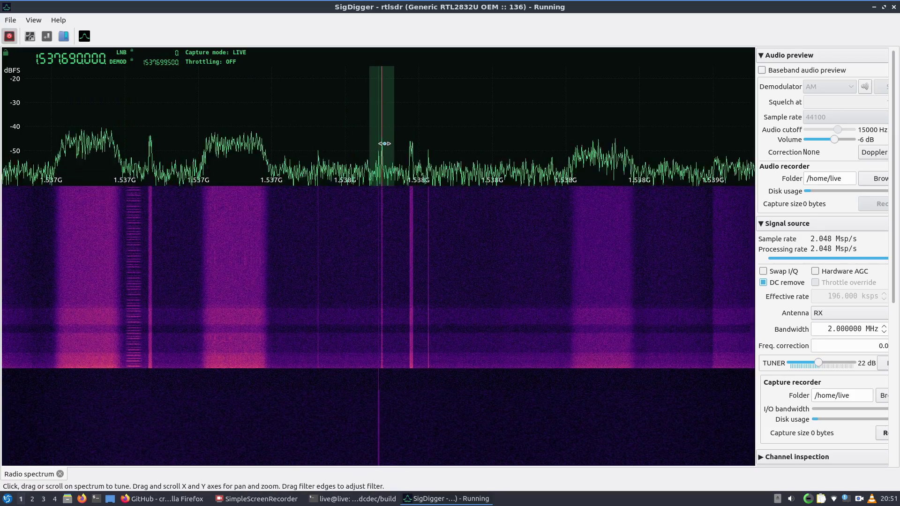
# - Enable Baseband audio preview and set the demodulator to USB
pyautogui.click(762, 70)
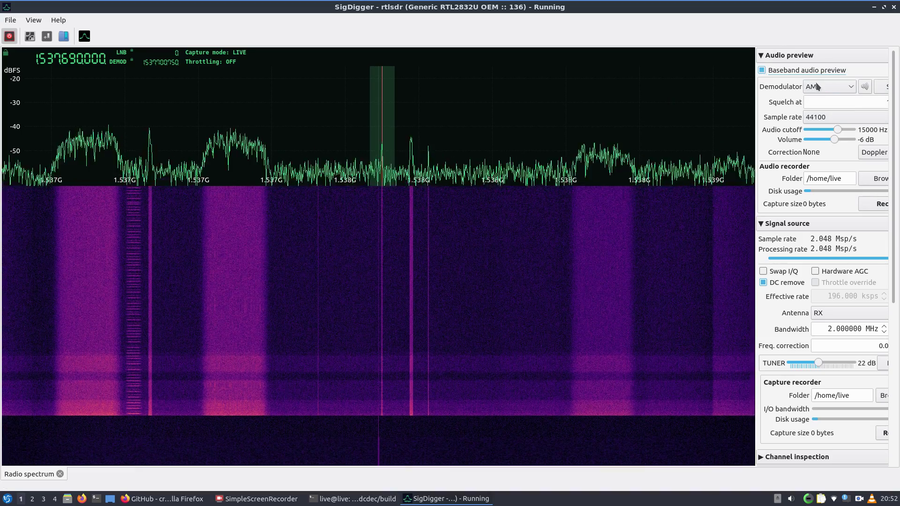
pyautogui.click(828, 87)
pyautogui.click(816, 124)
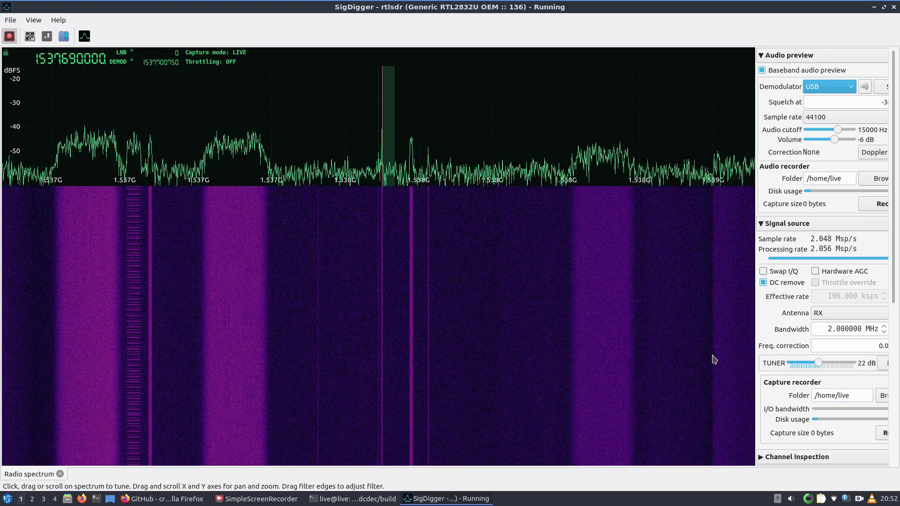
# - In the FFT section, give the spectrum more height than the waterfall and adjust frequency zoom
pyautogui.scroll(-5, 776, 351)
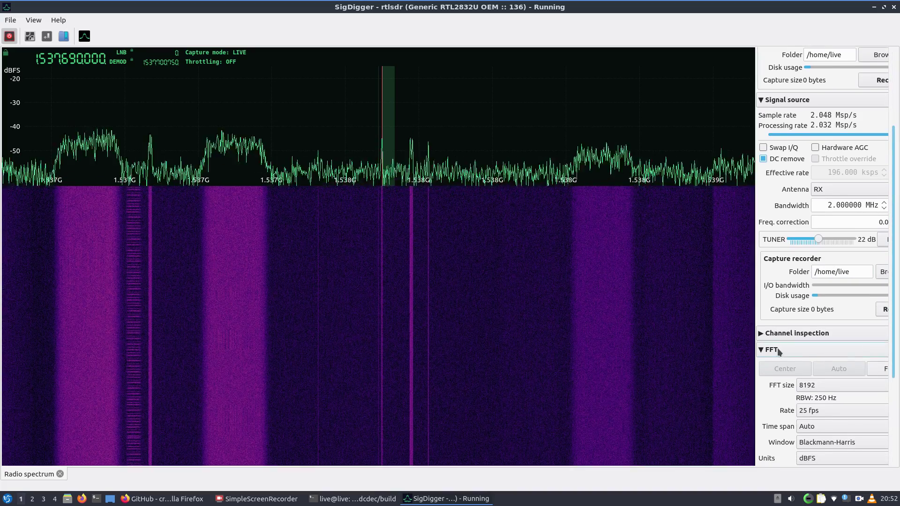
pyautogui.moveTo(893, 350); pyautogui.dragTo(892, 434)
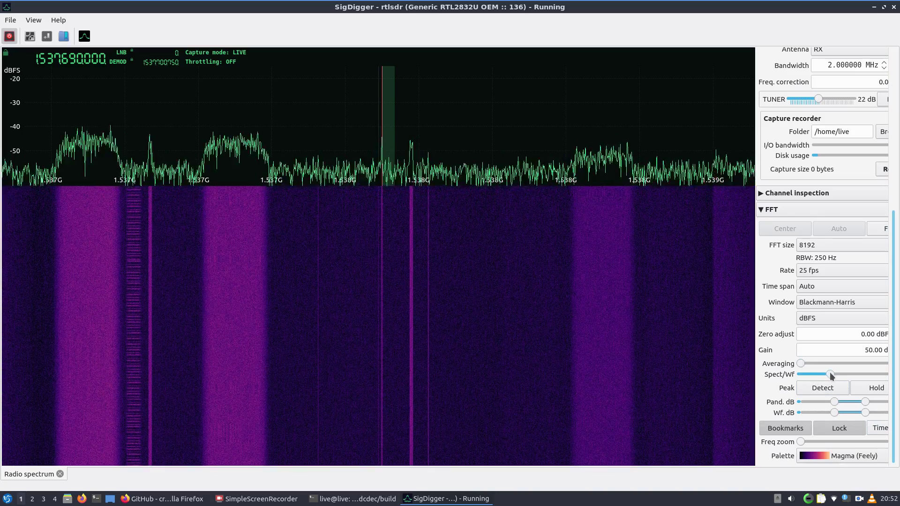
pyautogui.moveTo(831, 376); pyautogui.dragTo(837, 376)
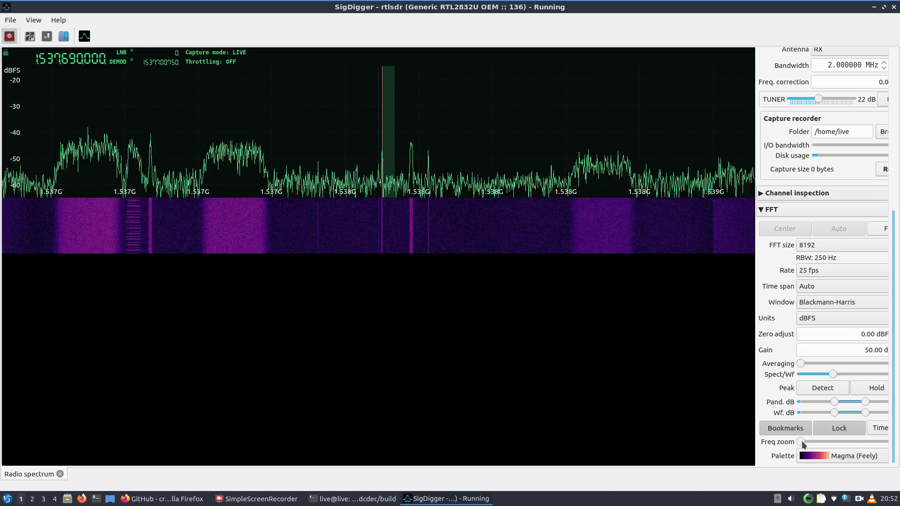
pyautogui.scroll(3, 802, 442)
pyautogui.scroll(-2, 802, 442)
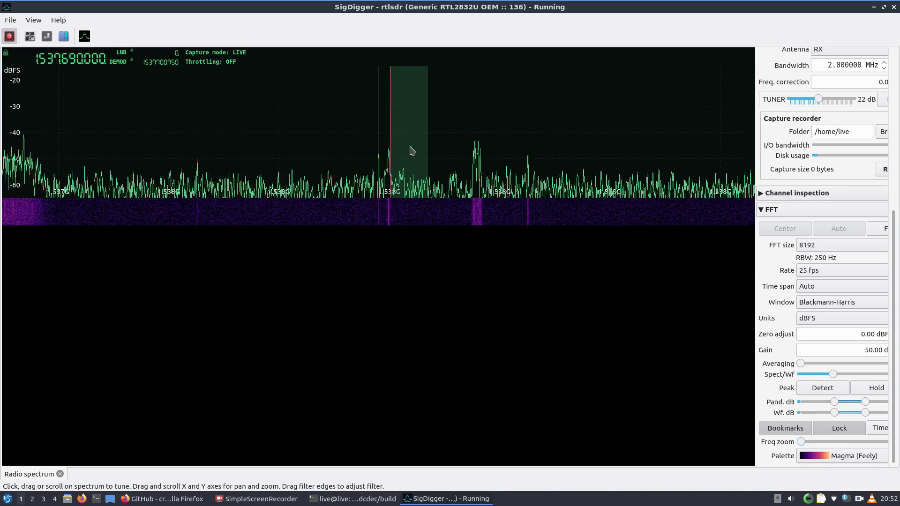
pyautogui.moveTo(410, 150); pyautogui.dragTo(386, 146)
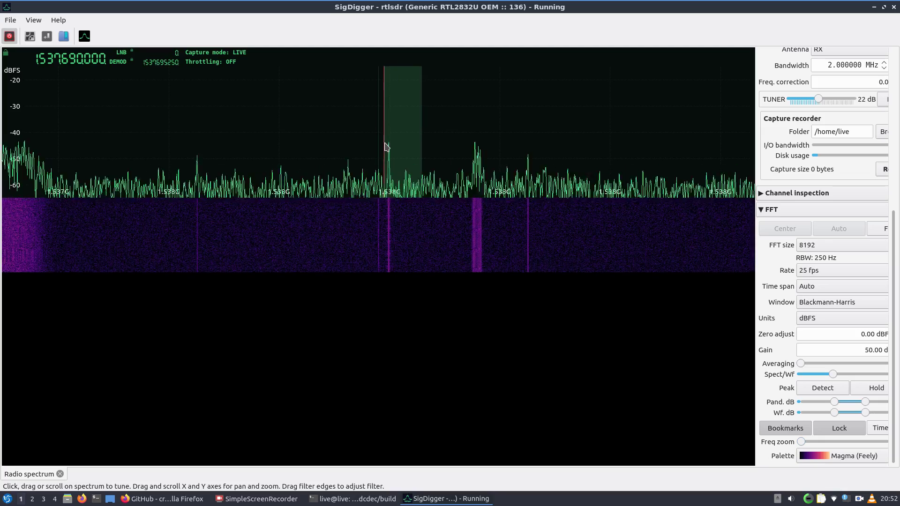
pyautogui.moveTo(424, 155); pyautogui.dragTo(397, 150)
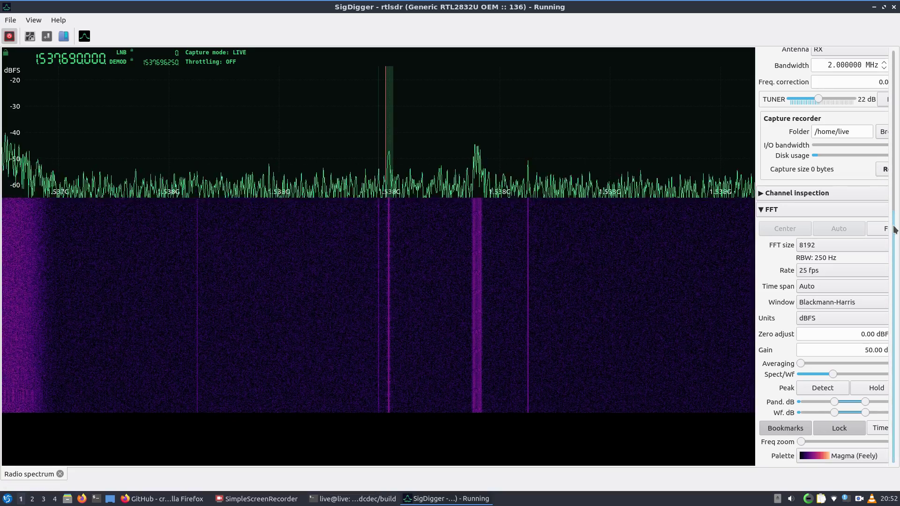
pyautogui.moveTo(894, 229); pyautogui.dragTo(894, 63)
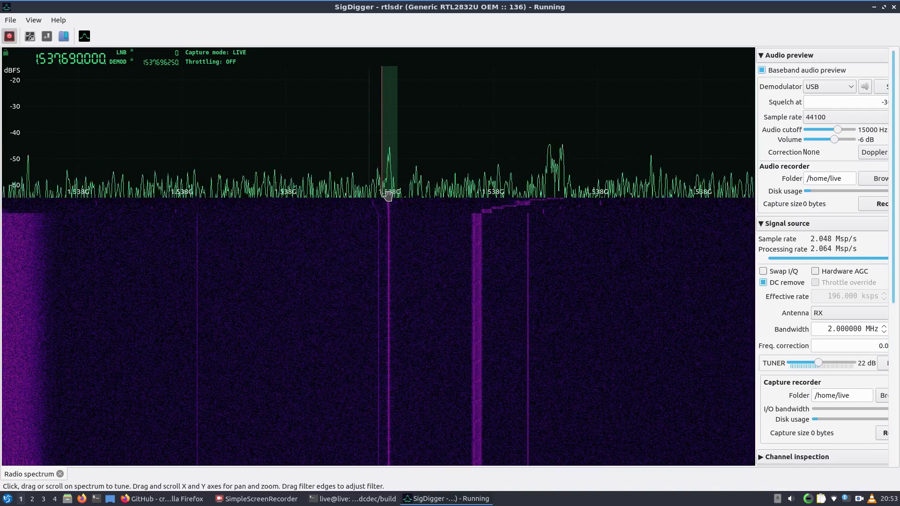
pyautogui.scroll(2, 387, 196)
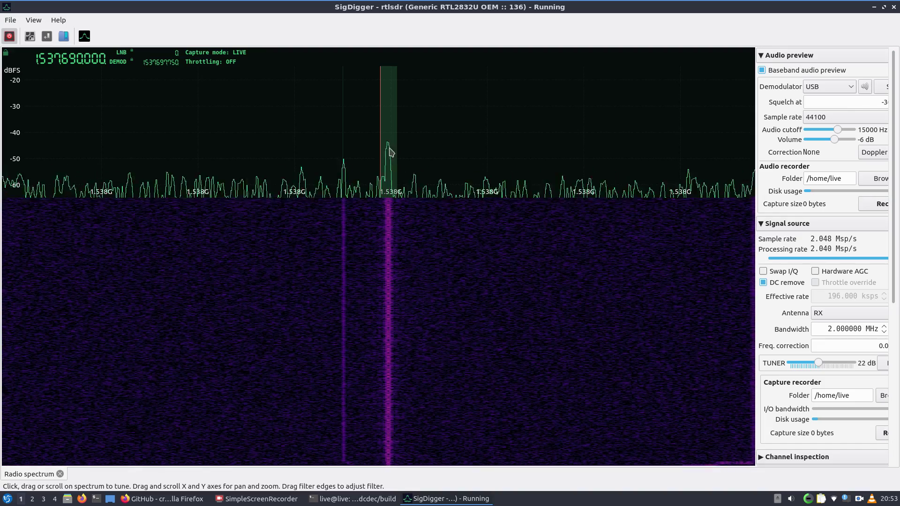
pyautogui.moveTo(893, 213); pyautogui.dragTo(896, 375)
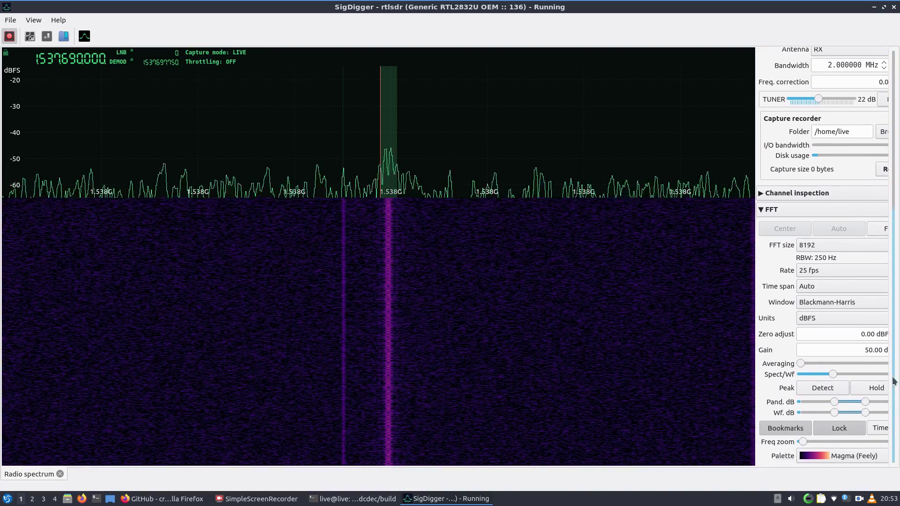
# - Open a Digital Phase (PSK) inspector on the 1.53769775 GHz carrier from Channel inspection
pyautogui.scroll(2, 873, 324)
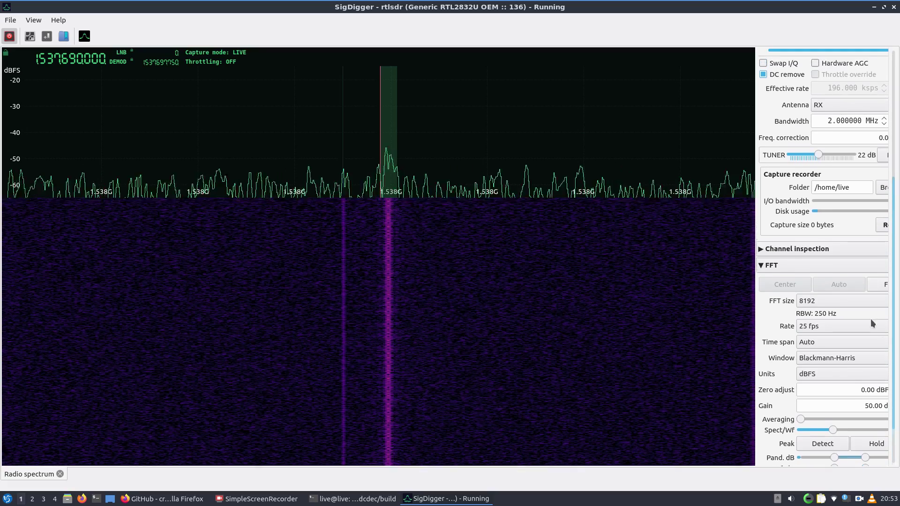
pyautogui.click(760, 249)
pyautogui.moveTo(892, 253); pyautogui.dragTo(896, 335)
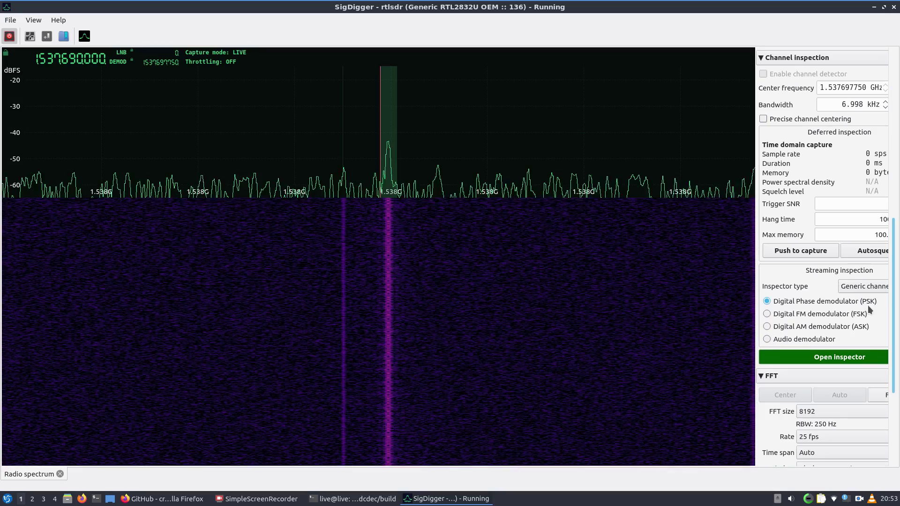
pyautogui.click(821, 358)
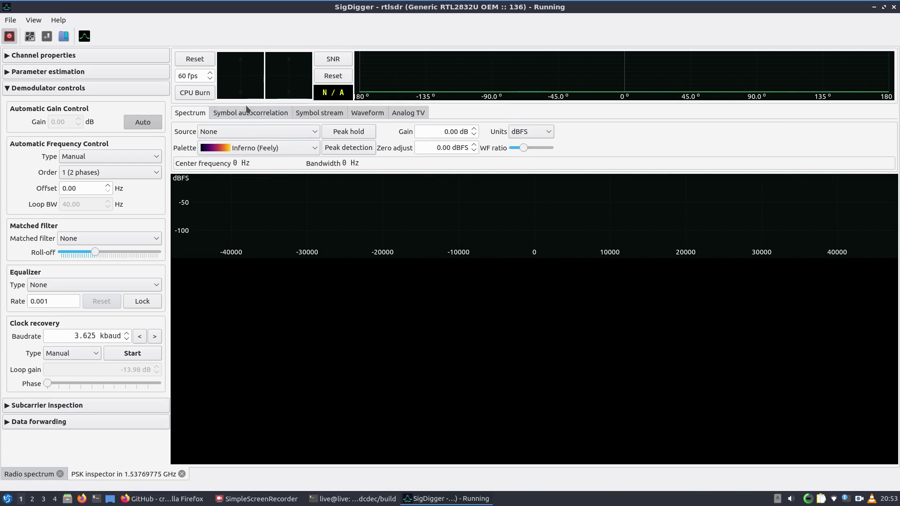
# - Switch the inspector to Power spectrum and narrow its filter to 2.504 kHz at +1.164 kHz
pyautogui.click(270, 131)
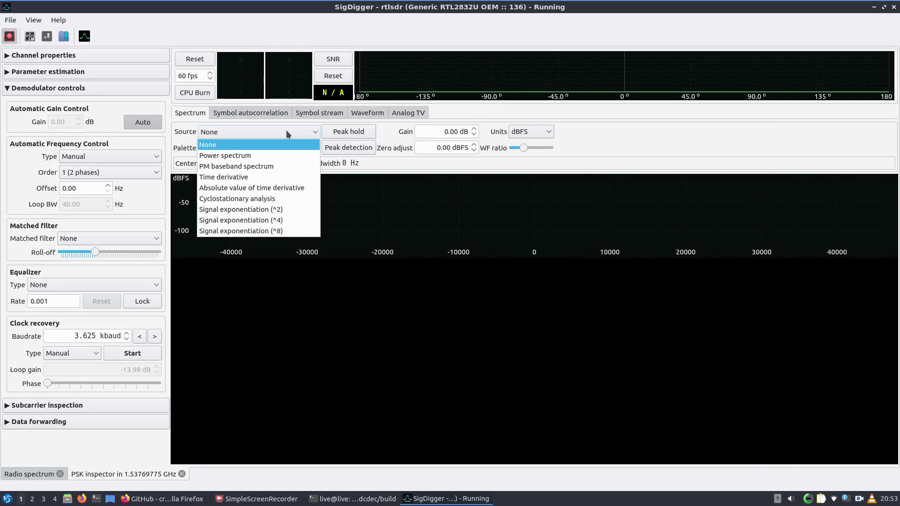
pyautogui.click(253, 156)
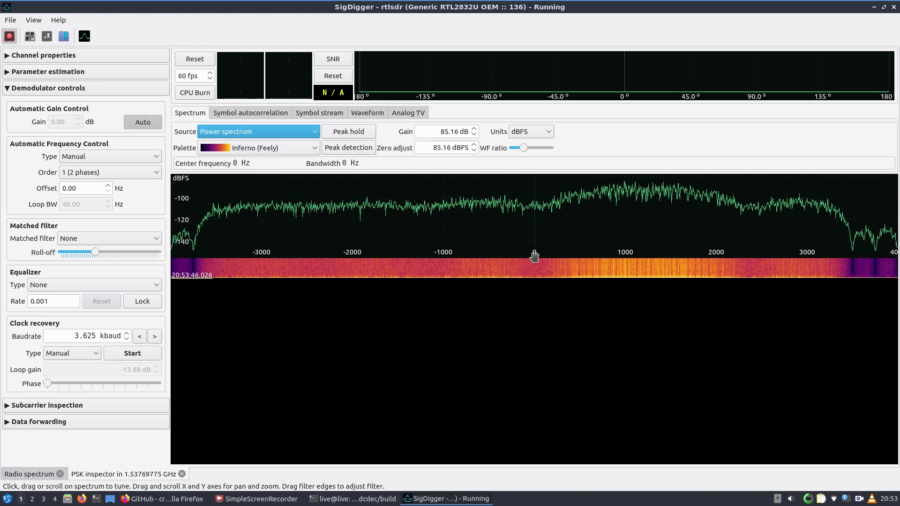
pyautogui.click(642, 253)
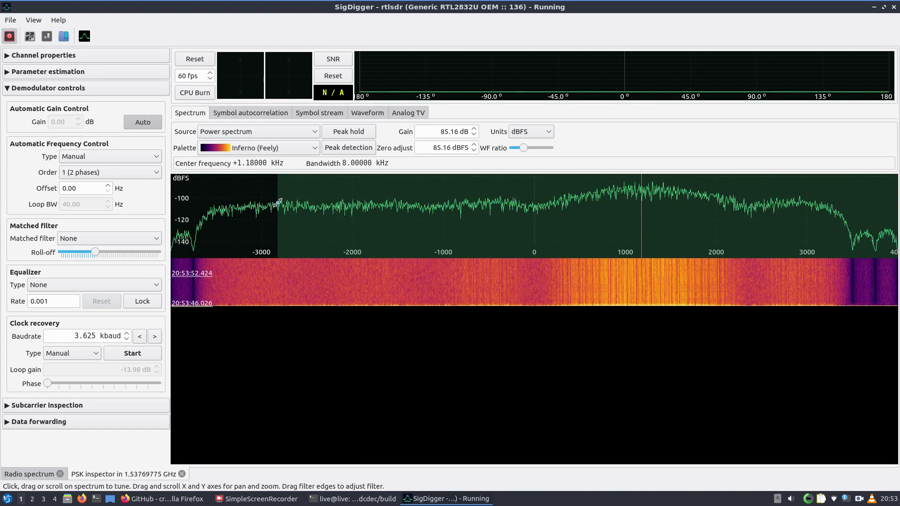
pyautogui.moveTo(278, 203); pyautogui.dragTo(528, 221)
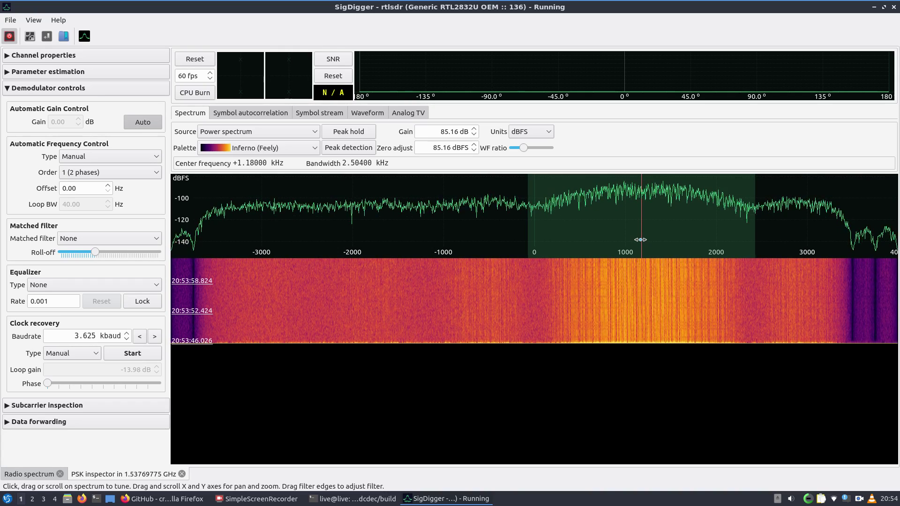
pyautogui.moveTo(641, 239); pyautogui.dragTo(640, 240)
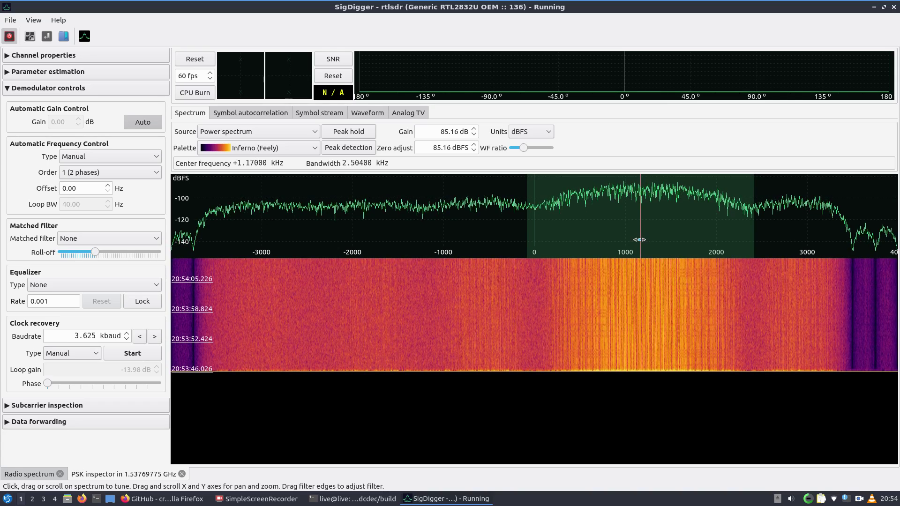
pyautogui.moveTo(640, 240); pyautogui.dragTo(639, 240)
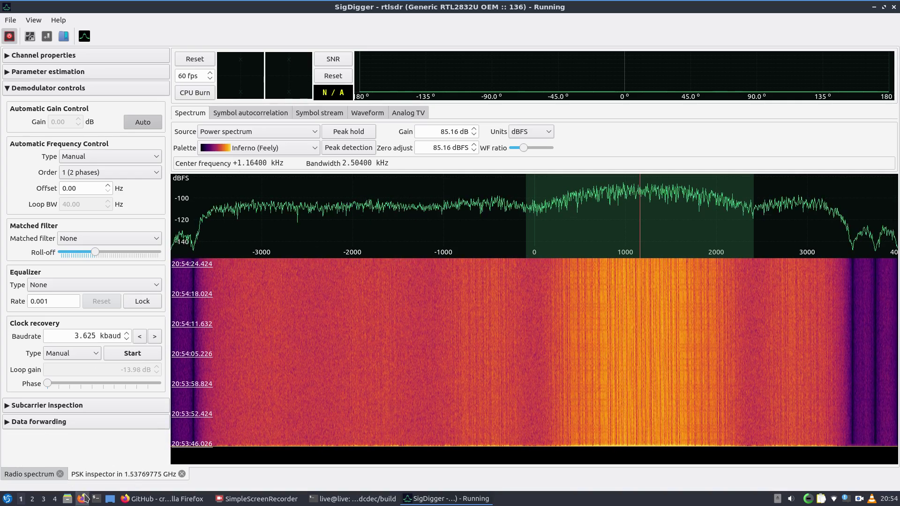
# - List the built programs and view the usage help of stdc_decoder and stdc_demod
pyautogui.click(310, 500)
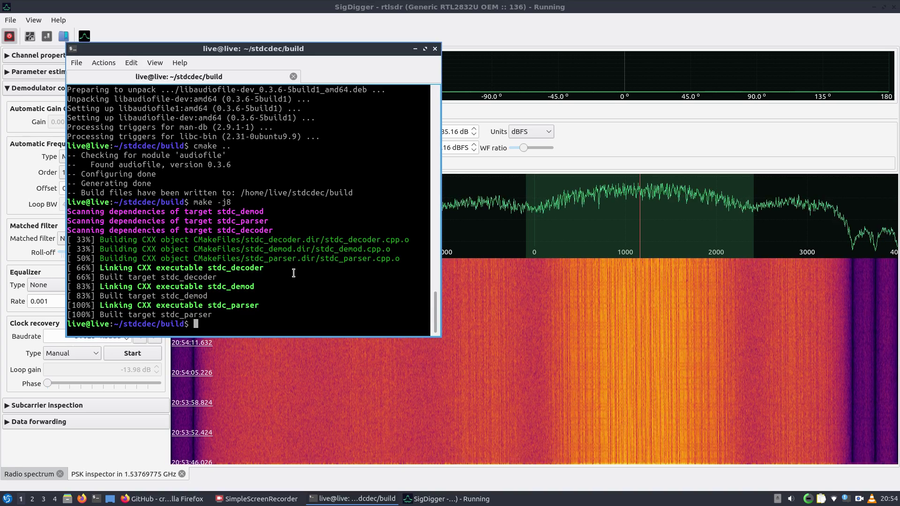
pyautogui.write('ls')
pyautogui.press('Return')
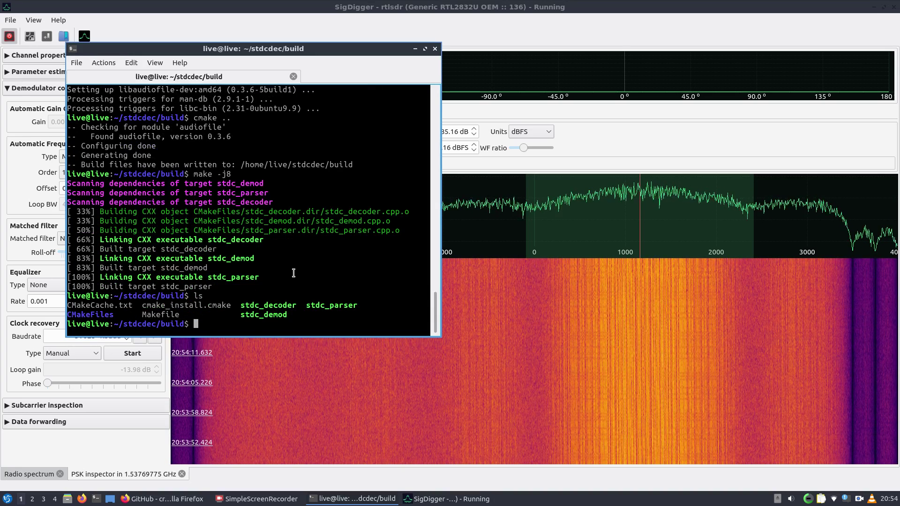
pyautogui.write('./stdc_d')
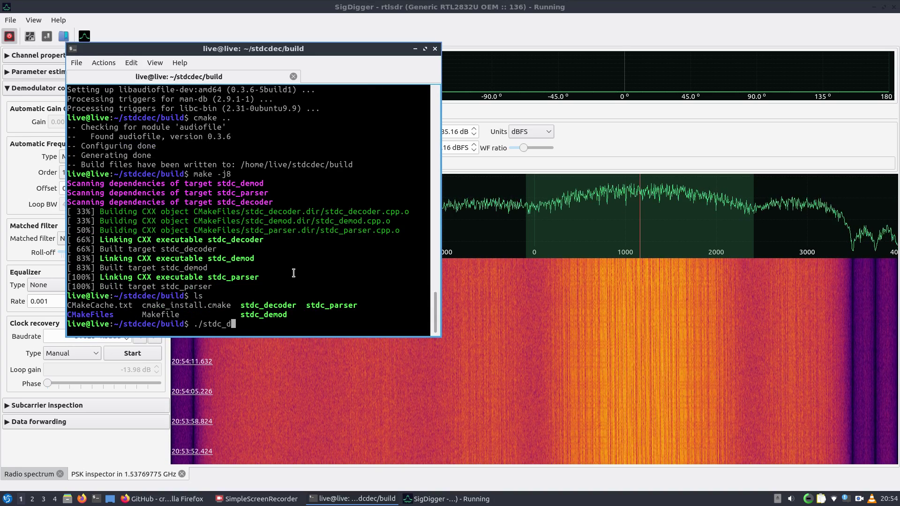
pyautogui.write('ecoder')
pyautogui.press('Return')
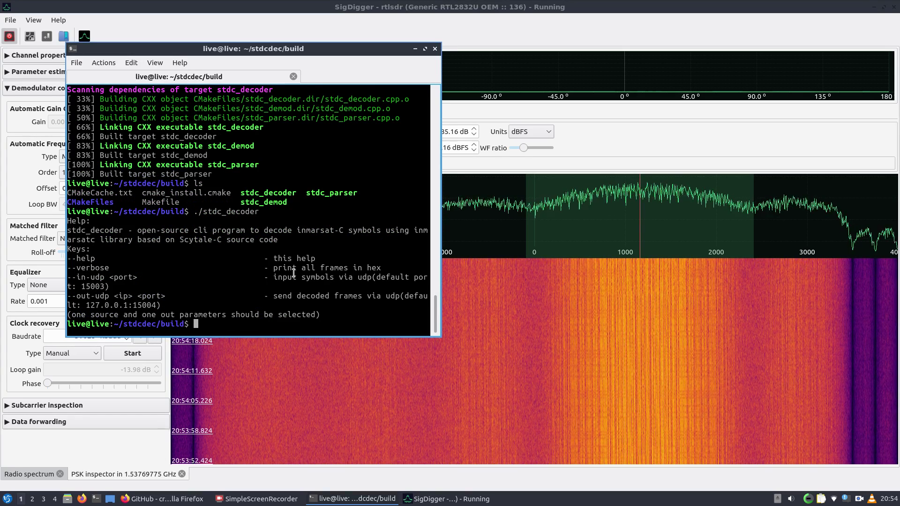
pyautogui.press('Up')
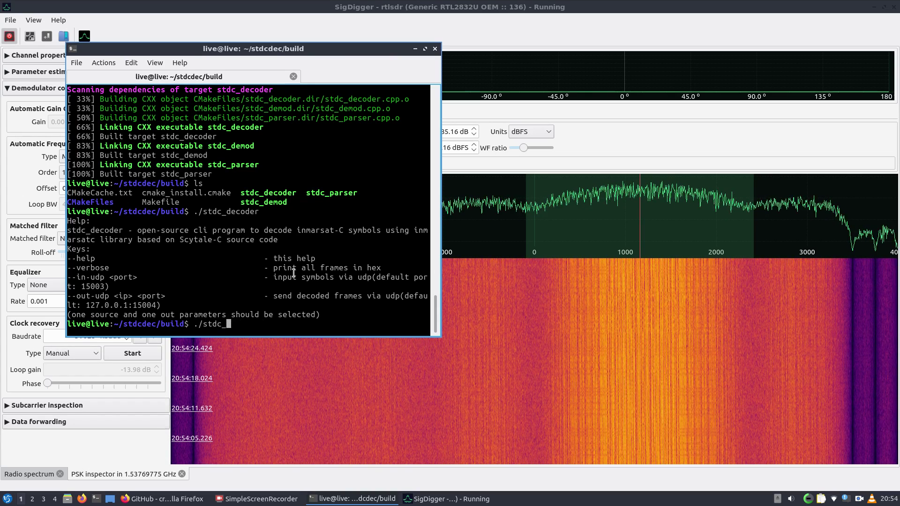
pyautogui.press('Return')
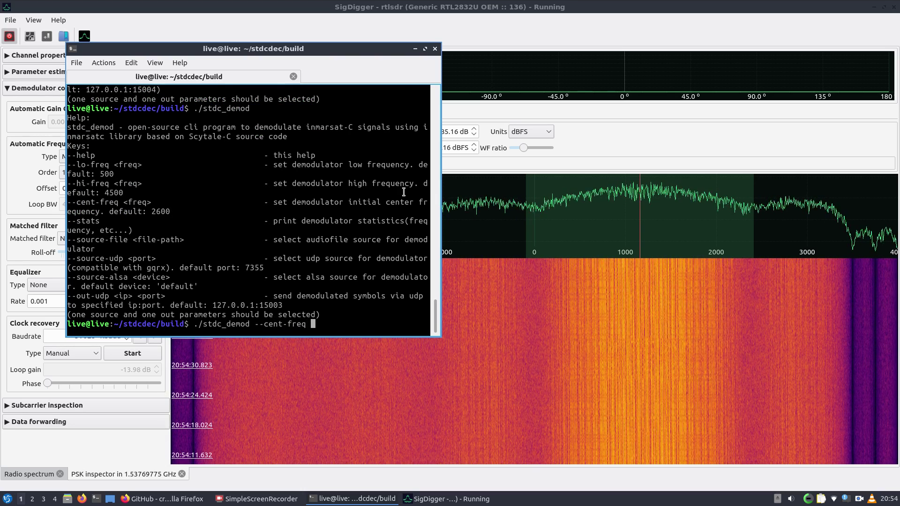
# - Widen and reposition the terminal, then run stdc_demod with --cent-freq 1164 --source-alsa --out-udp
pyautogui.moveTo(403, 192); pyautogui.dragTo(548, 137)
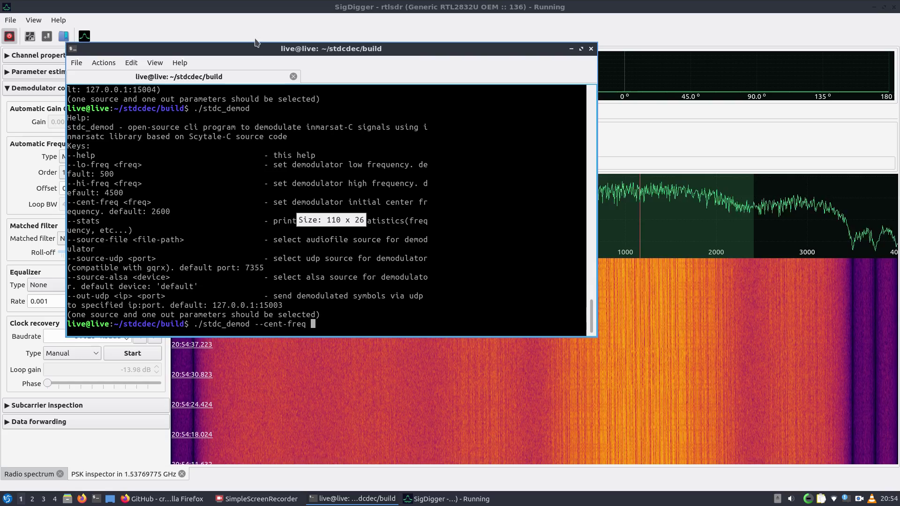
pyautogui.moveTo(253, 48); pyautogui.dragTo(500, 37)
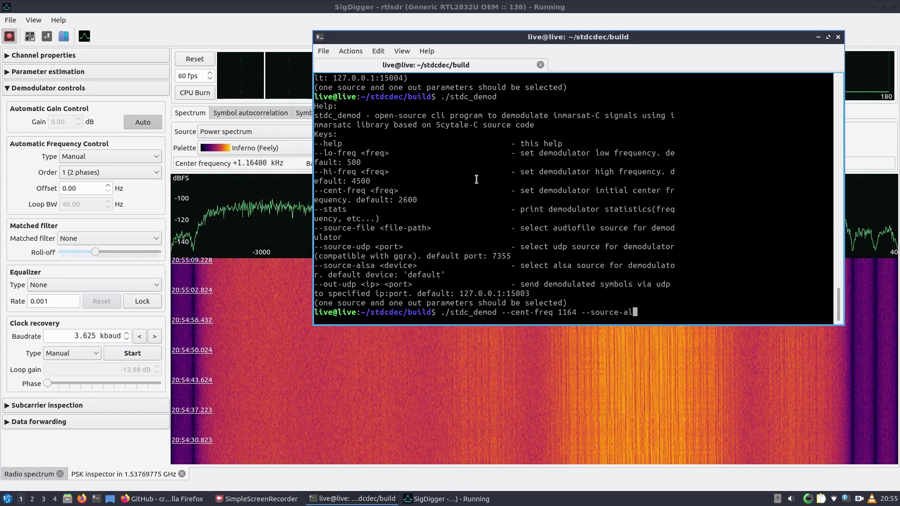
pyautogui.write('sa')
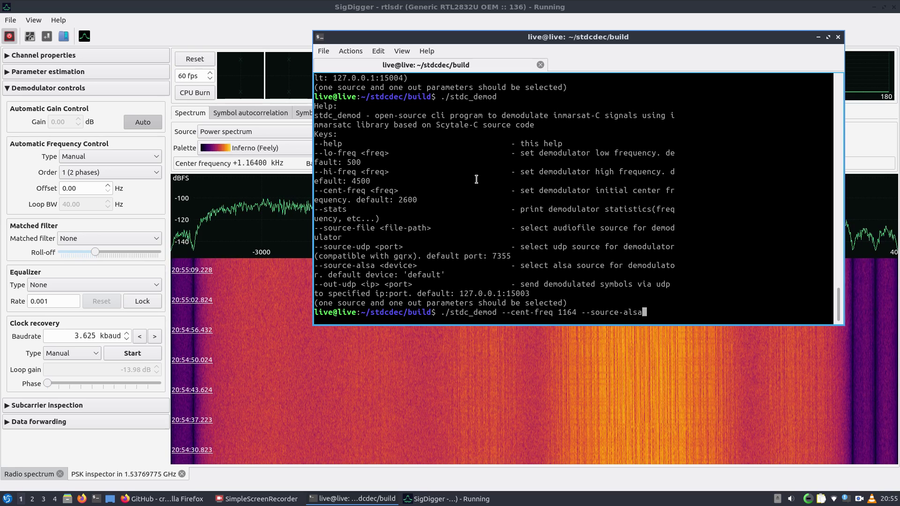
pyautogui.write(' --out-u')
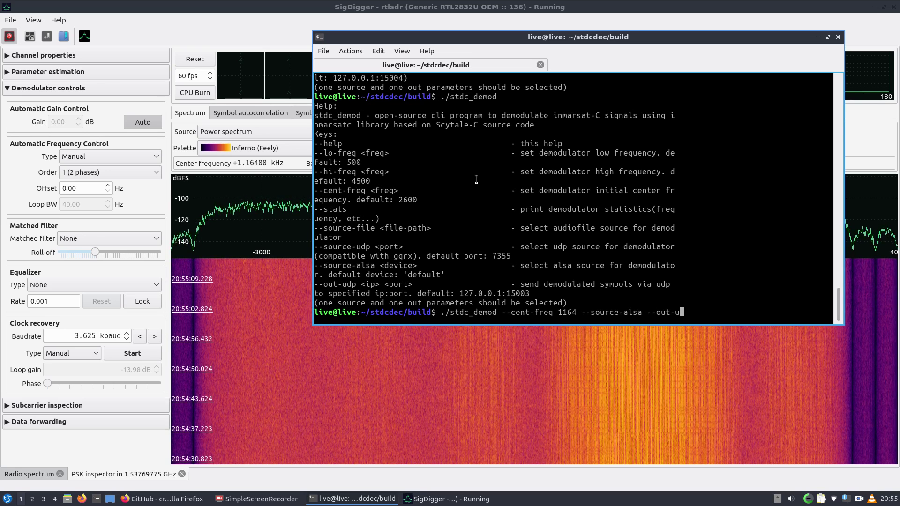
pyautogui.write('dp')
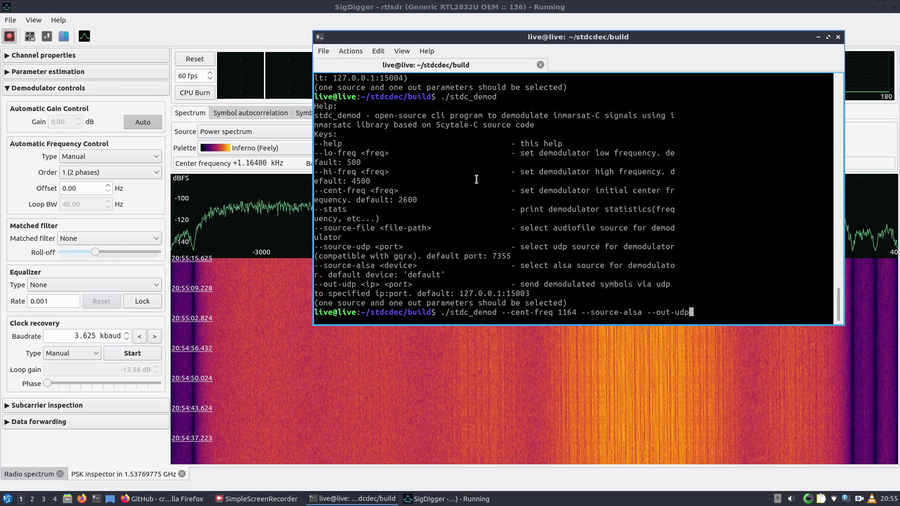
pyautogui.press('Return')
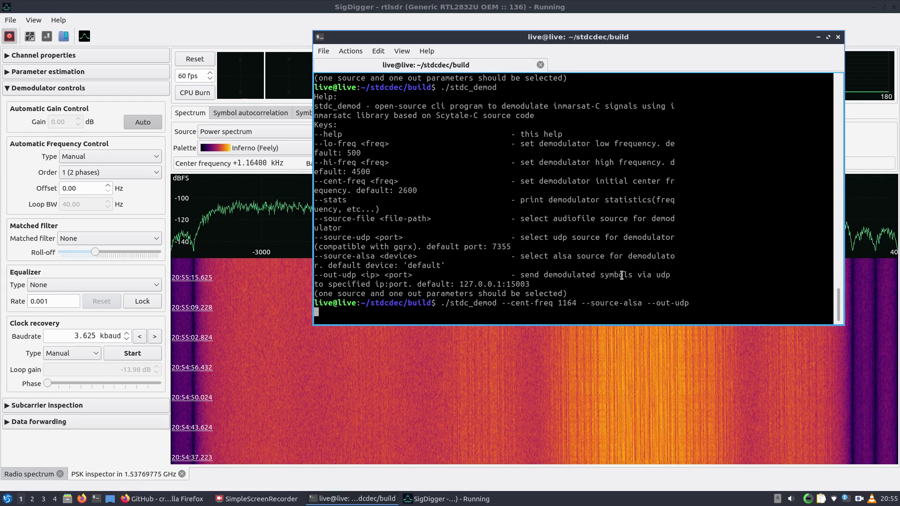
# - Open the Volume Control mixer, browse its tabs, and list output devices for SigDigger's playback stream
pyautogui.click(791, 499)
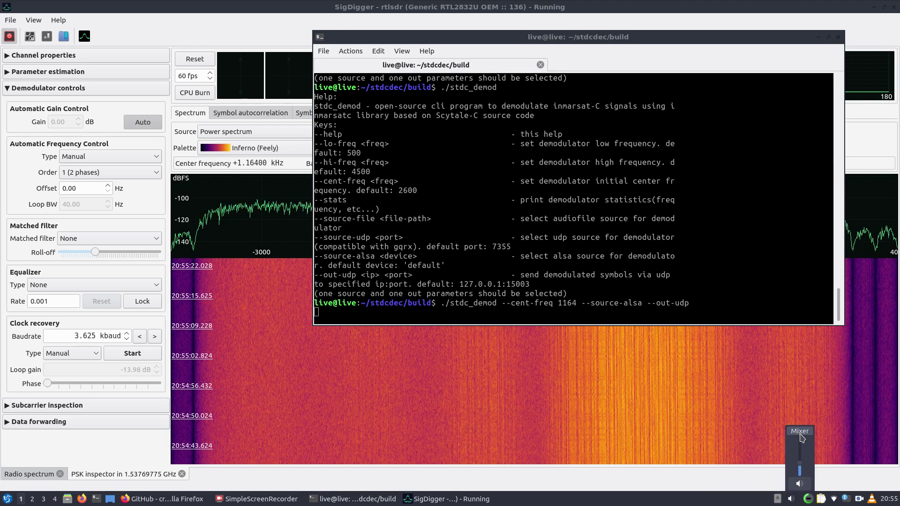
pyautogui.click(800, 432)
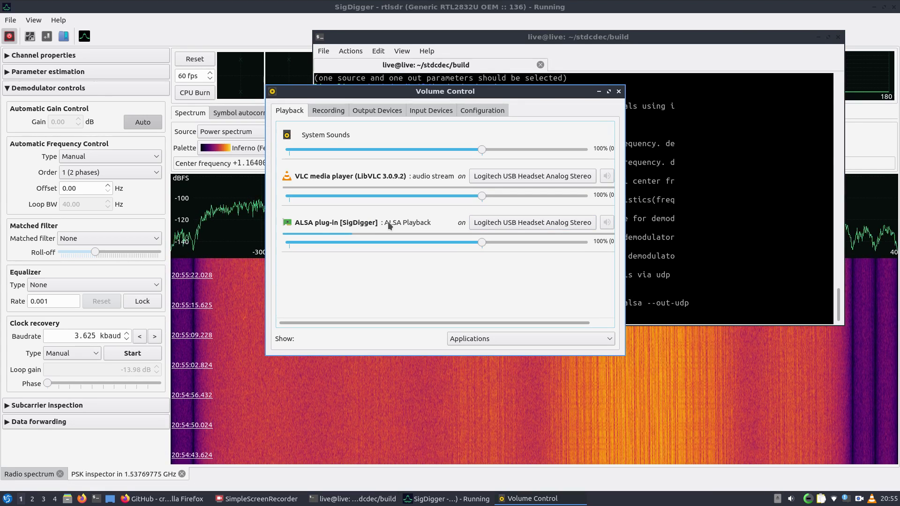
pyautogui.click(366, 112)
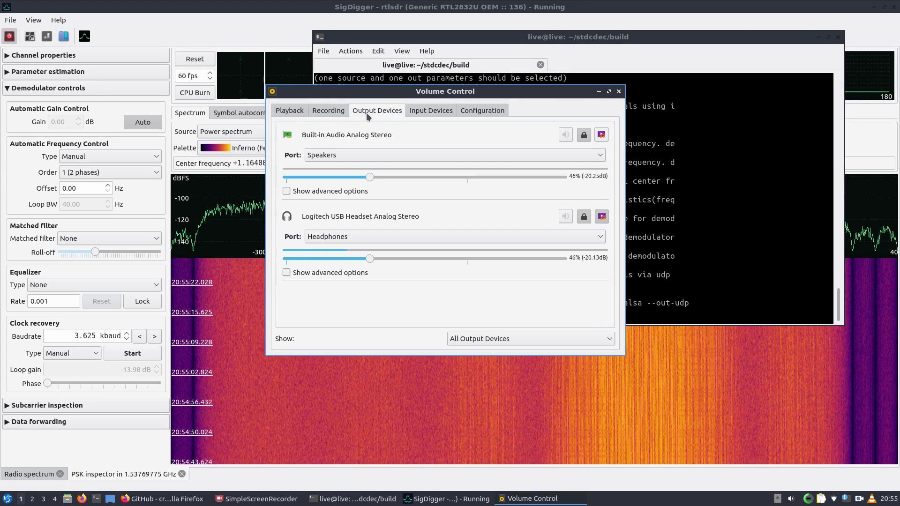
pyautogui.click(421, 110)
pyautogui.click(336, 112)
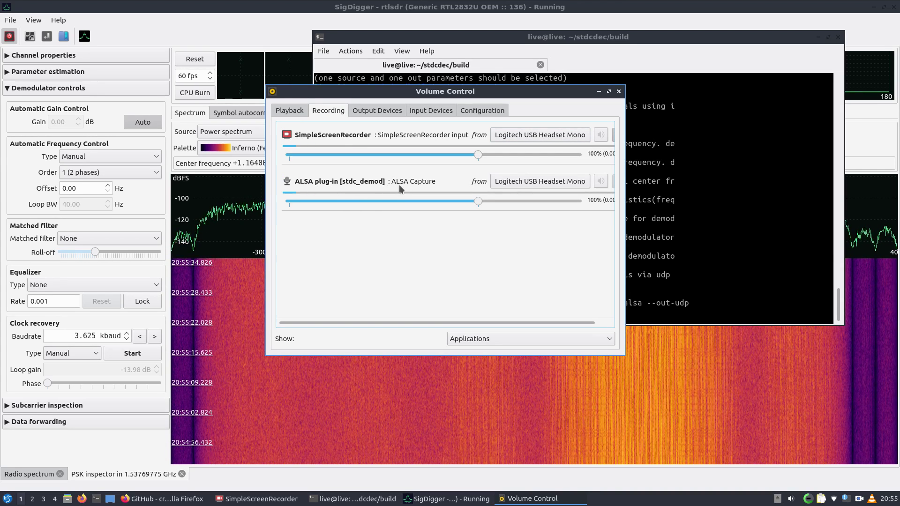
pyautogui.click(281, 110)
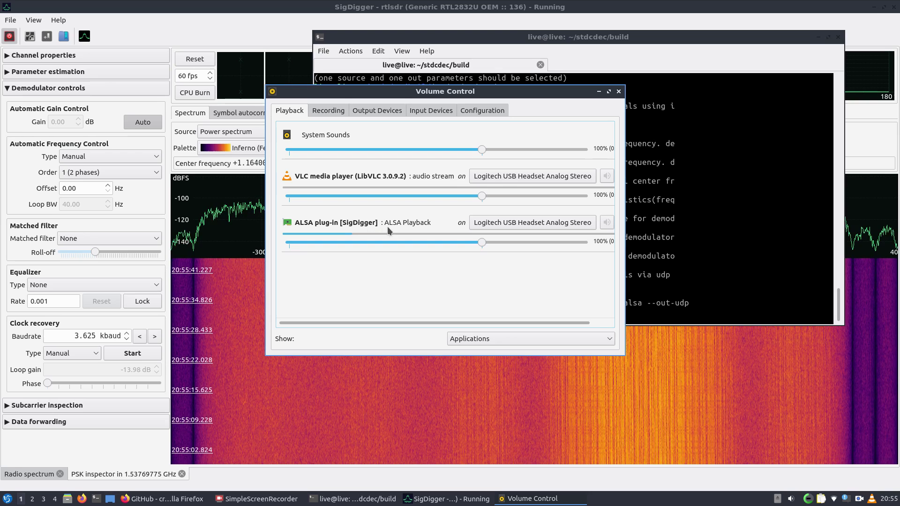
pyautogui.click(485, 224)
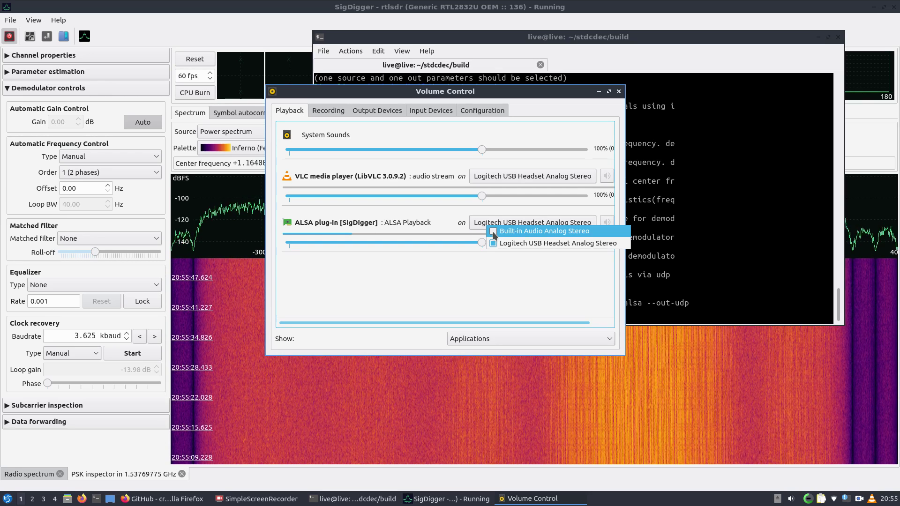
# - Route SigDigger's playback to the built-in audio output and switch to the Recording streams
pyautogui.click(493, 232)
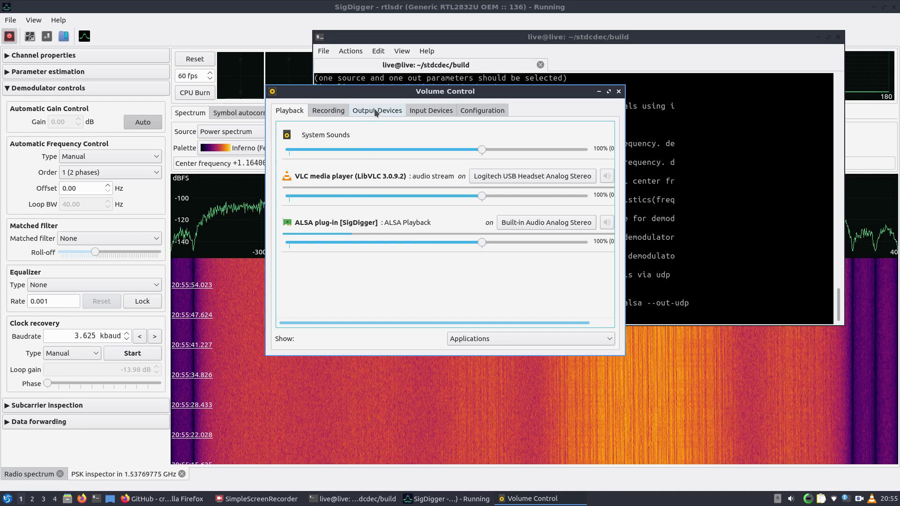
pyautogui.click(400, 111)
pyautogui.click(420, 112)
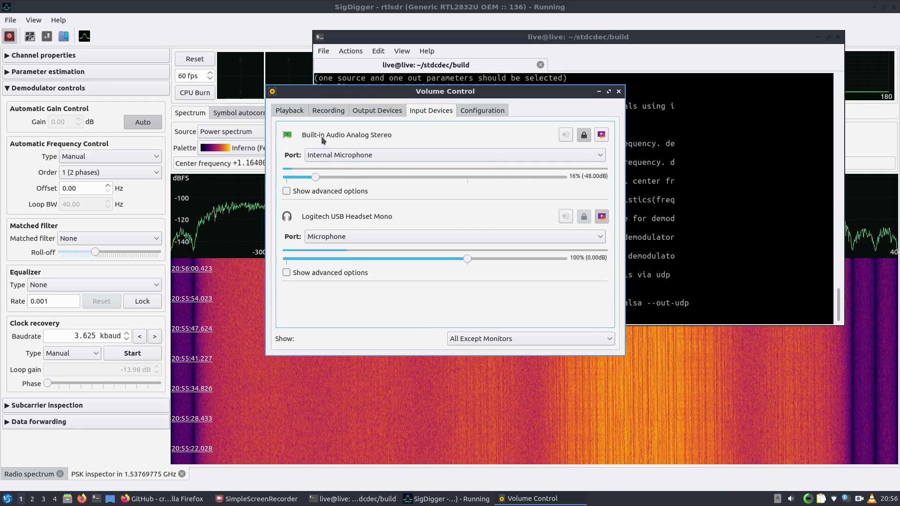
pyautogui.click(327, 113)
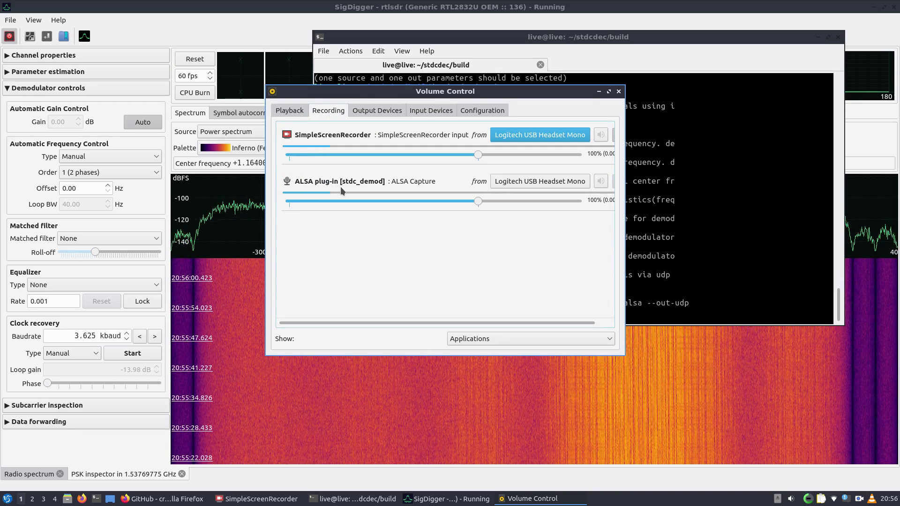
# - Set the stdc_demod ALSA capture source to Monitor of Built-in Audio Analog Stereo
pyautogui.click(510, 182)
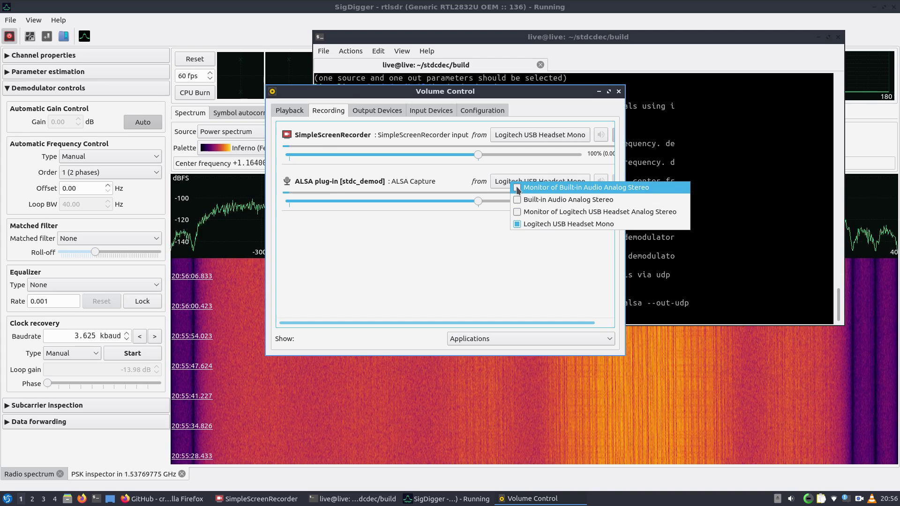
pyautogui.click(516, 187)
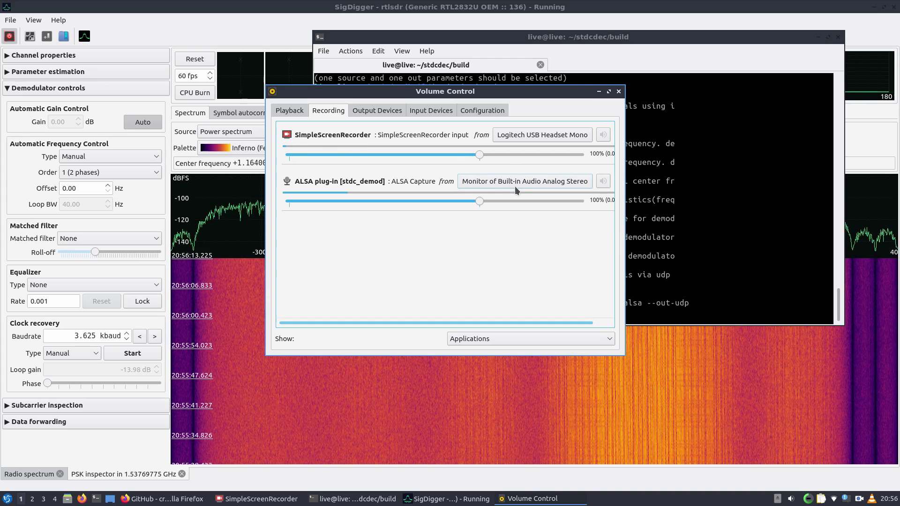
pyautogui.click(513, 183)
pyautogui.click(522, 201)
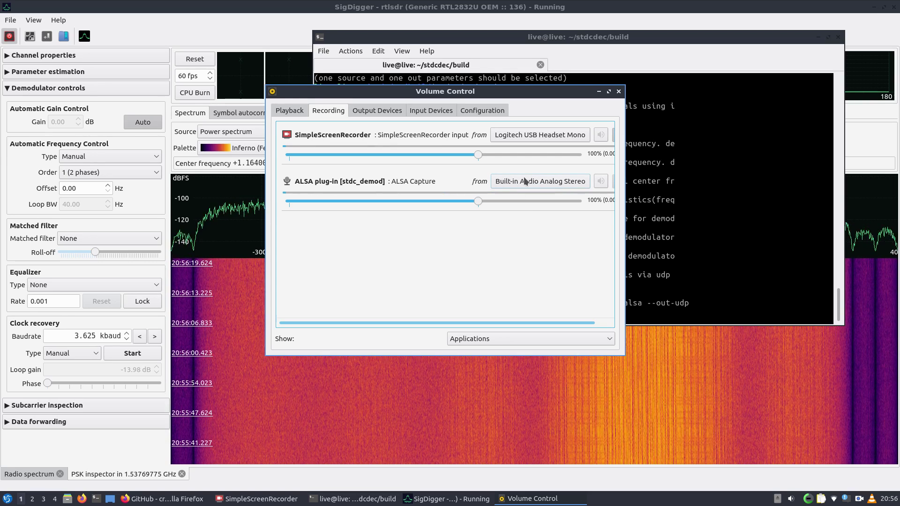
pyautogui.click(525, 181)
pyautogui.click(540, 183)
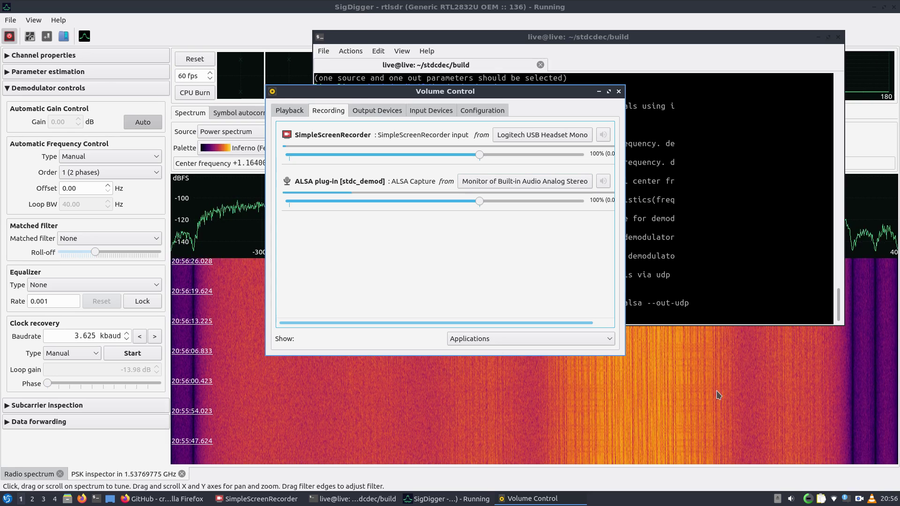
pyautogui.click(791, 499)
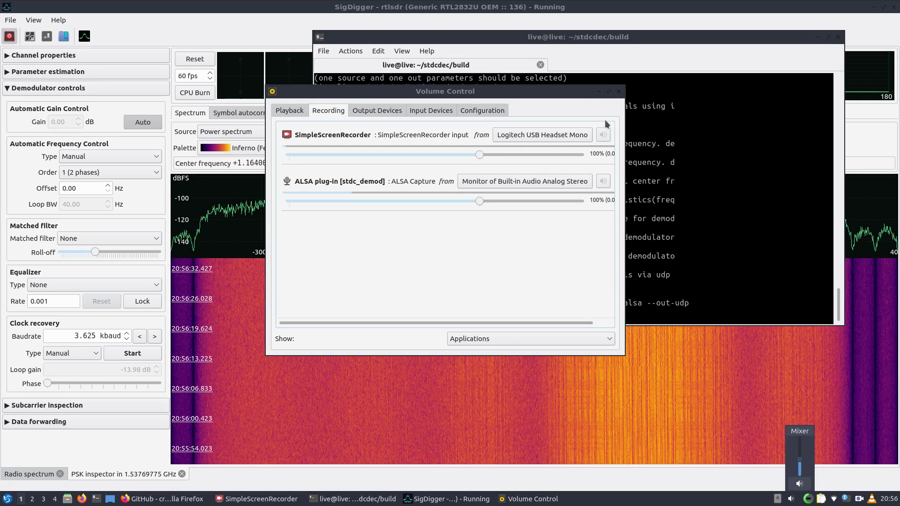
pyautogui.click(601, 95)
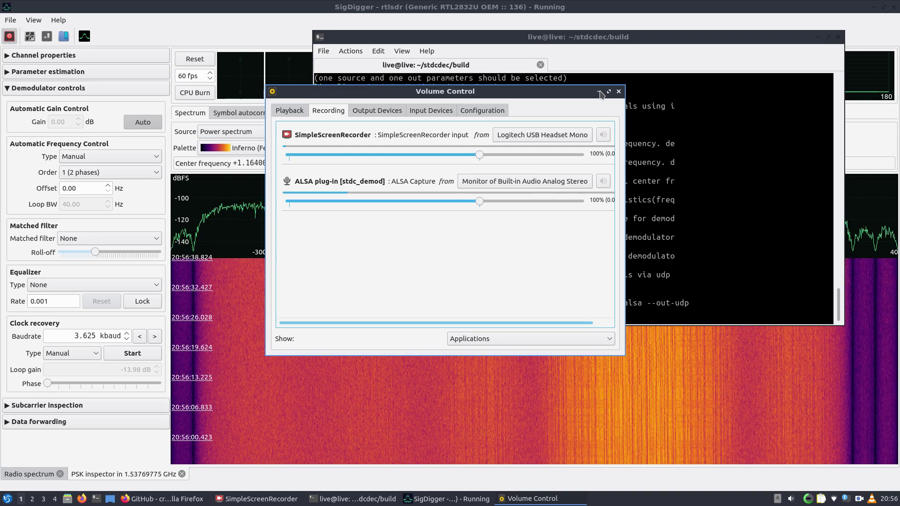
# - Minimize Volume Control, move the stdc_demod terminal left, and open a second terminal on the right
pyautogui.click(600, 92)
pyautogui.moveTo(393, 38); pyautogui.dragTo(113, 41)
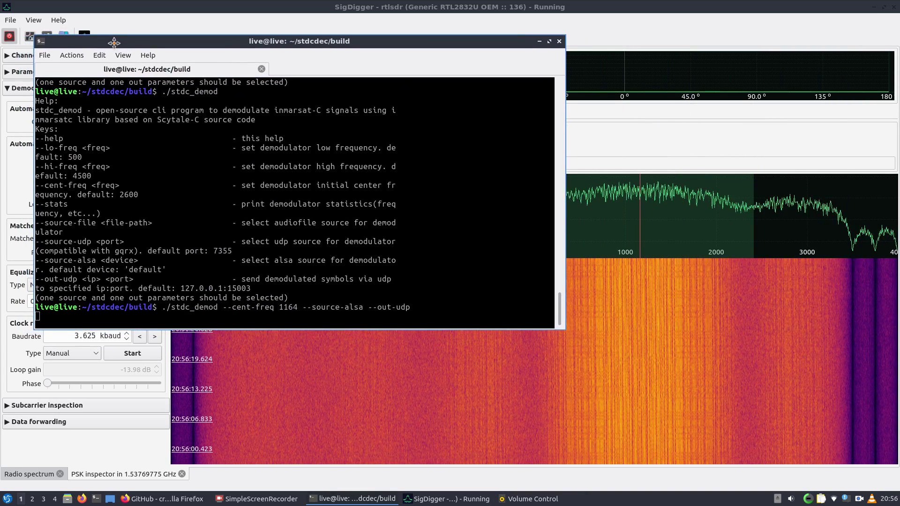
pyautogui.click(94, 501)
pyautogui.moveTo(223, 9); pyautogui.dragTo(610, 118)
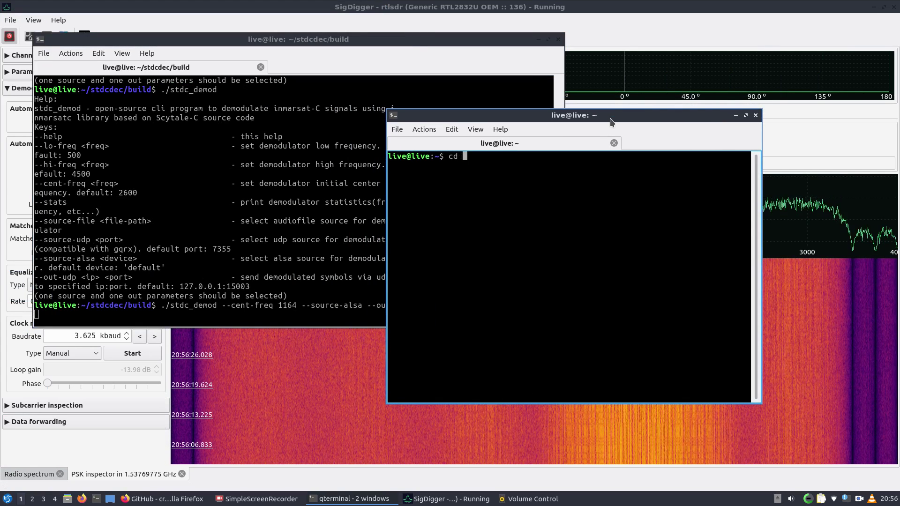
# - Change into ~/stdcdec/build and list its contents
pyautogui.write('cd st')
pyautogui.press('Tab')
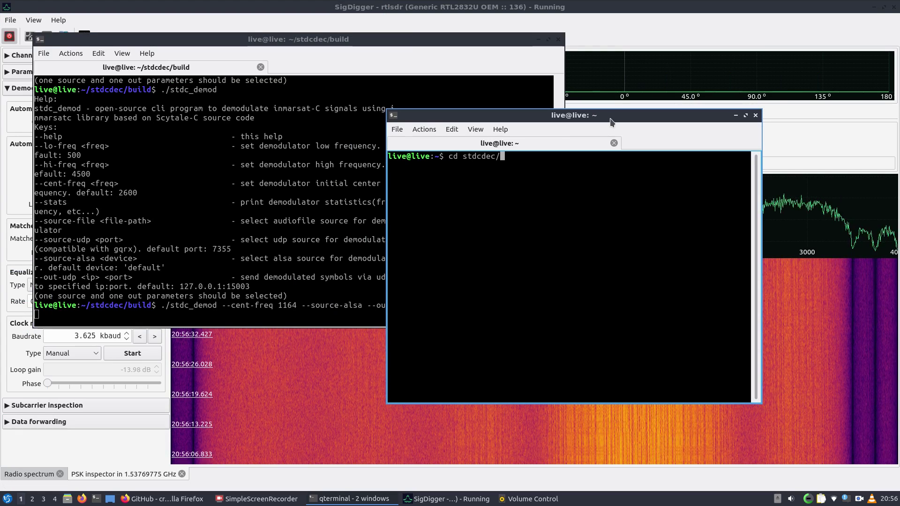
pyautogui.press('Return')
pyautogui.write('ls')
pyautogui.press('Return')
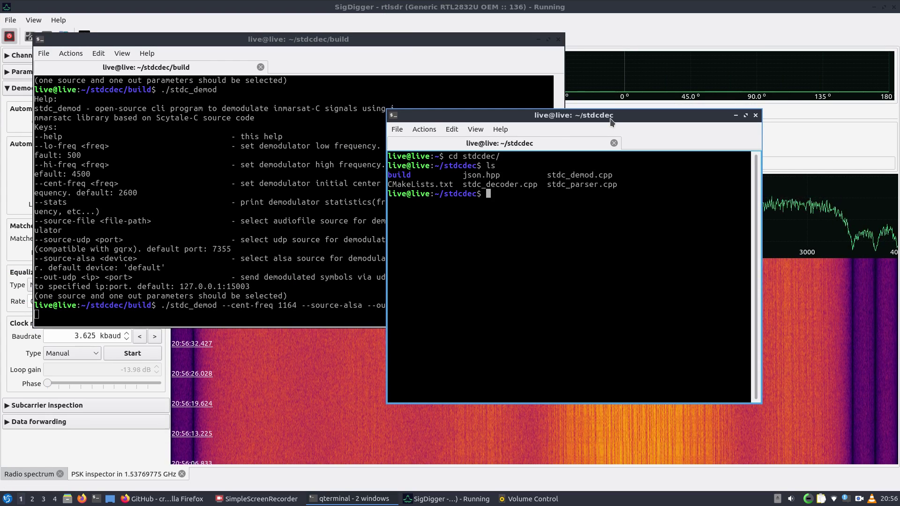
pyautogui.write('cd b')
pyautogui.press('Tab')
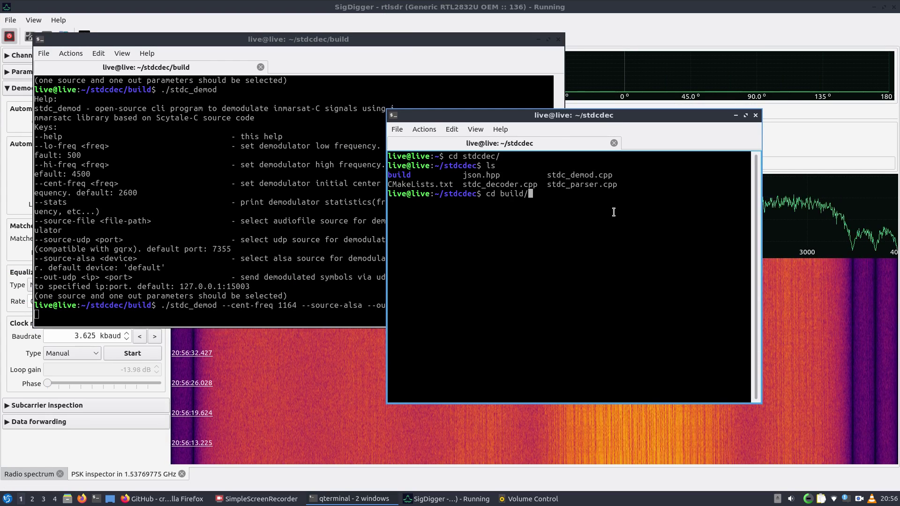
pyautogui.press('Return')
pyautogui.write('ls')
pyautogui.press('Return')
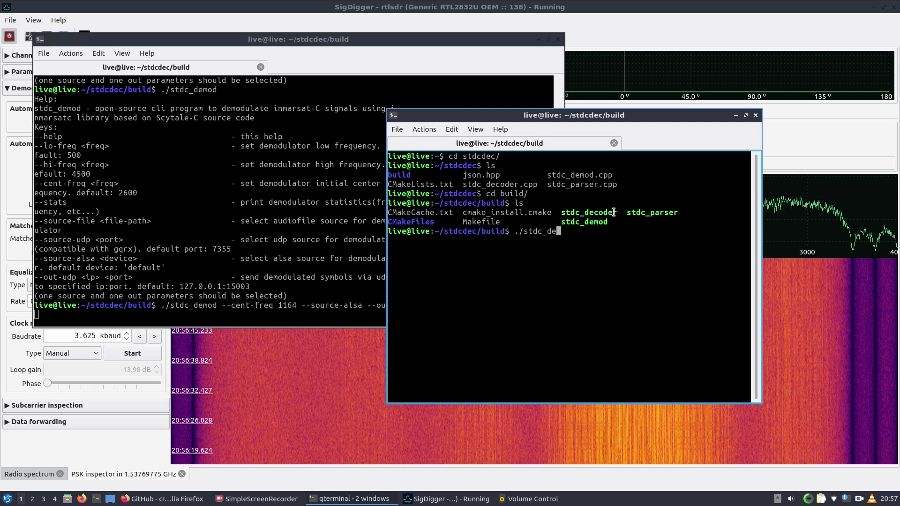
# - View stdc_decoder's help, then start it with --verbose --in-udp --out-udp
pyautogui.write('./stdc_dec')
pyautogui.press('Tab')
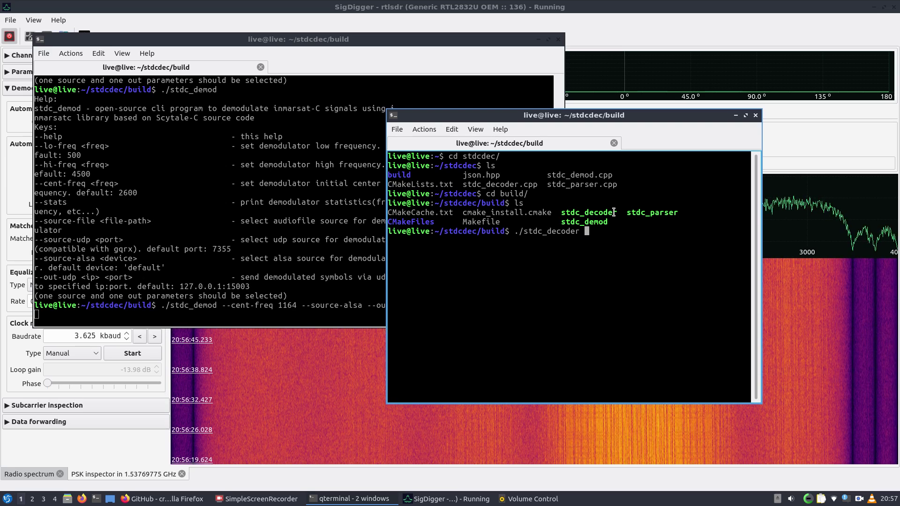
pyautogui.press('Return')
pyautogui.press('Up')
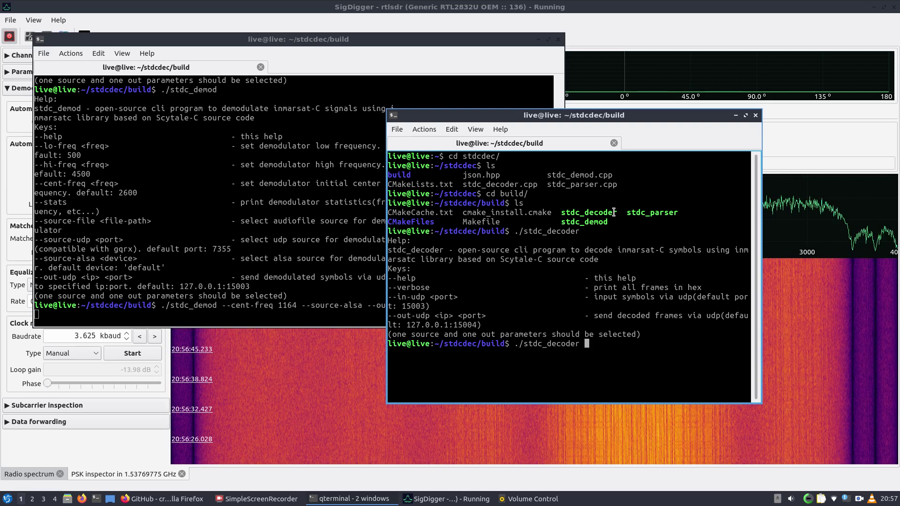
pyautogui.write('--in-u')
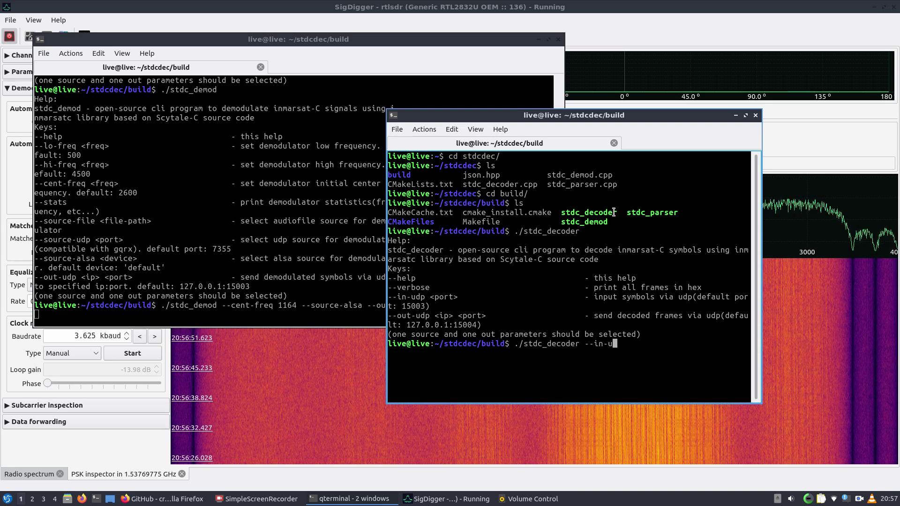
pyautogui.press('BackSpace')
pyautogui.press('BackSpace')
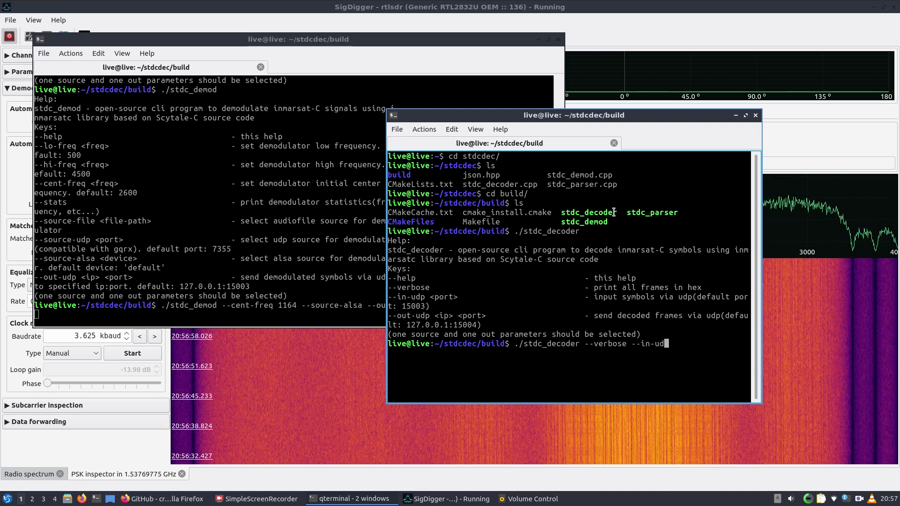
pyautogui.write('--out-udp')
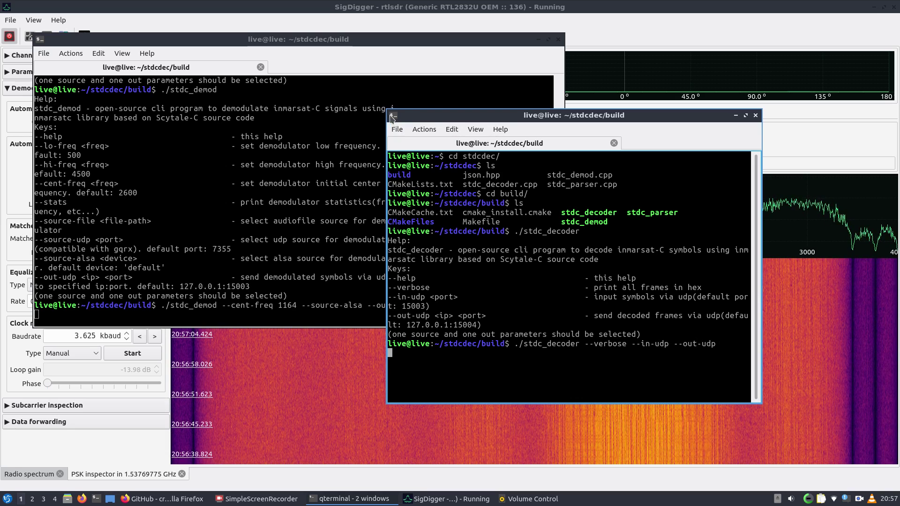
pyautogui.moveTo(389, 115); pyautogui.dragTo(269, 65)
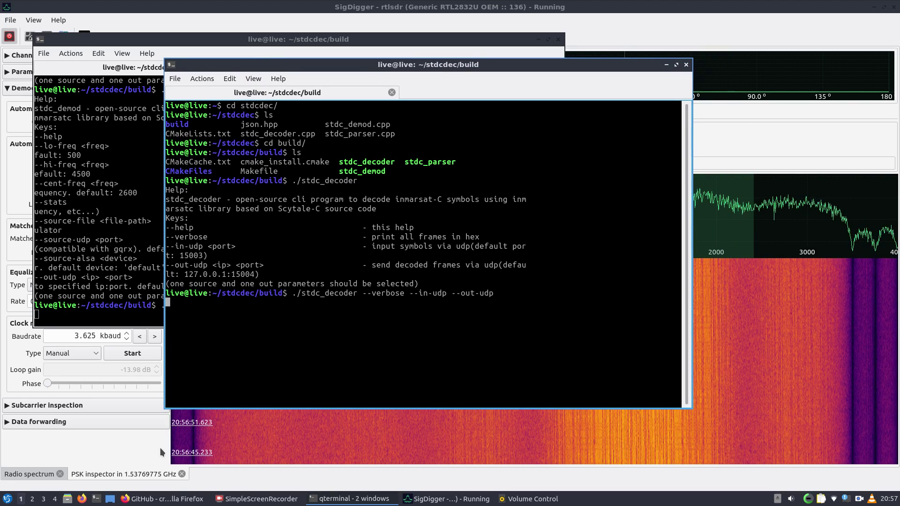
# - Open a third terminal window, centred and enlarged
pyautogui.click(97, 500)
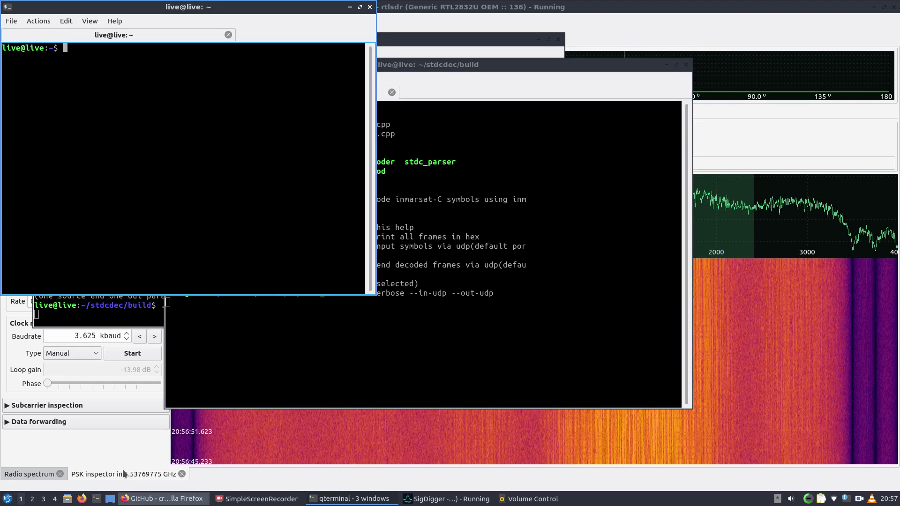
pyautogui.moveTo(117, 19); pyautogui.dragTo(552, 153)
pyautogui.moveTo(434, 147); pyautogui.dragTo(323, 100)
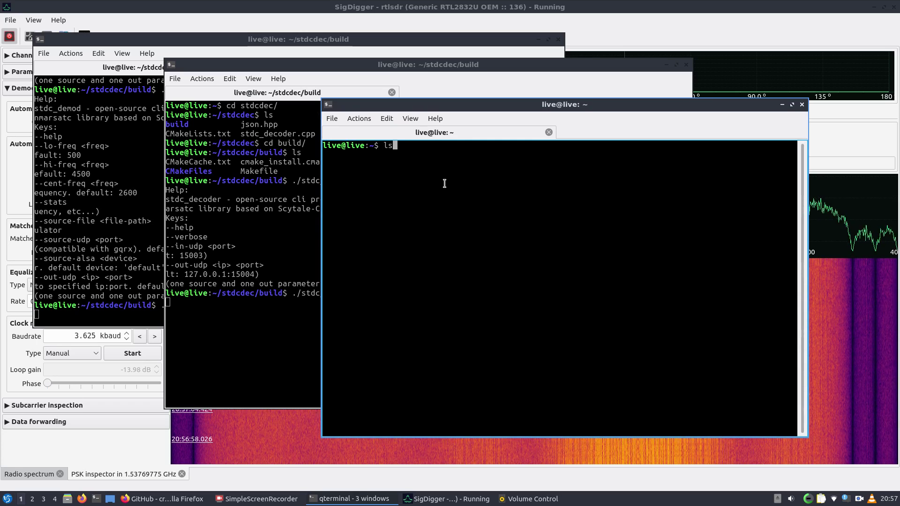
# - In stdcdec/build, run stdc_parser with --verbose --in-udp --out-udp --print-all-packets
pyautogui.press('Return')
pyautogui.write('cd stdcdec/build/')
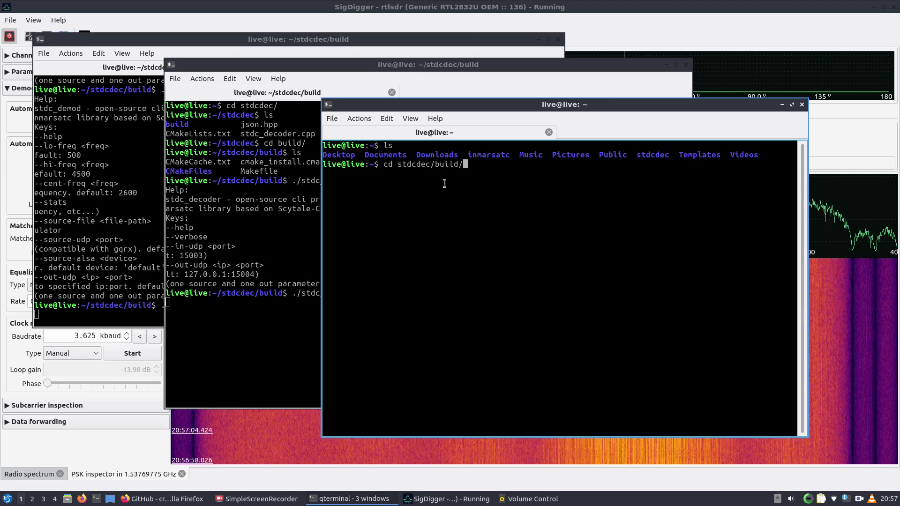
pyautogui.press('Return')
pyautogui.write('ls')
pyautogui.press('Return')
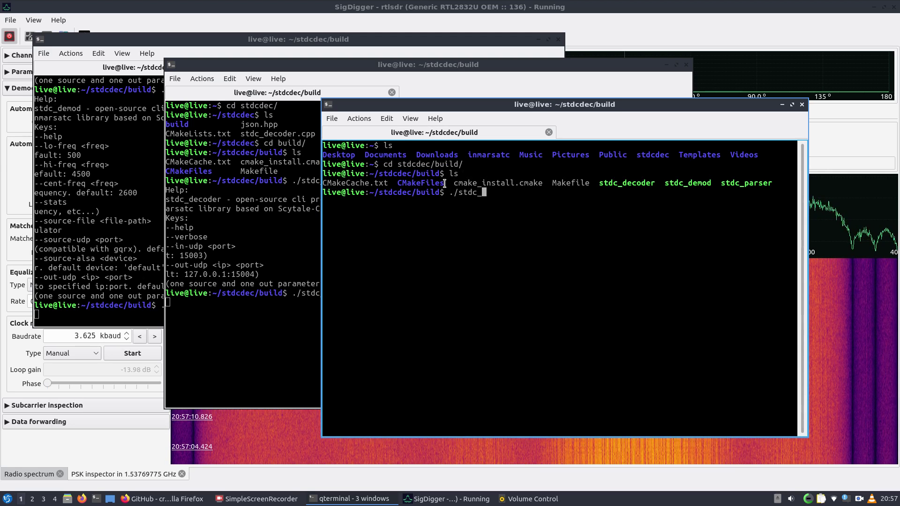
pyautogui.press('Return')
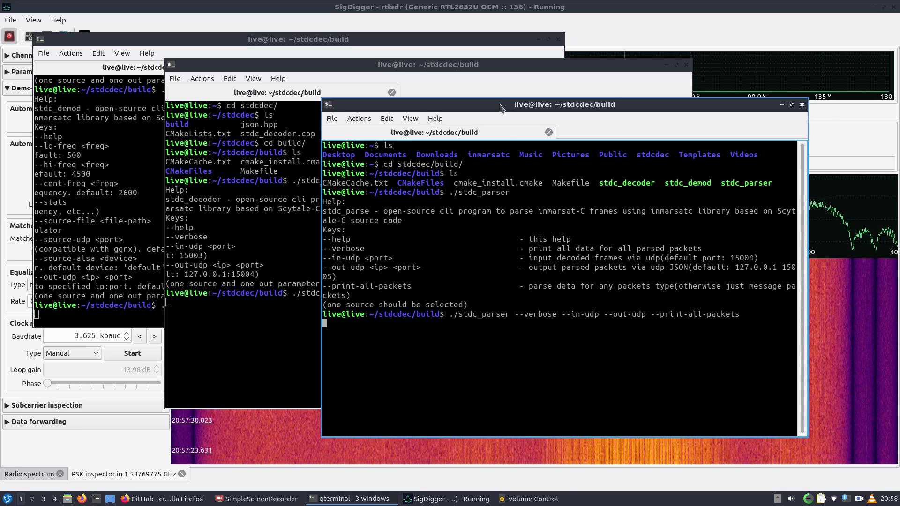
pyautogui.moveTo(501, 108); pyautogui.dragTo(520, 123)
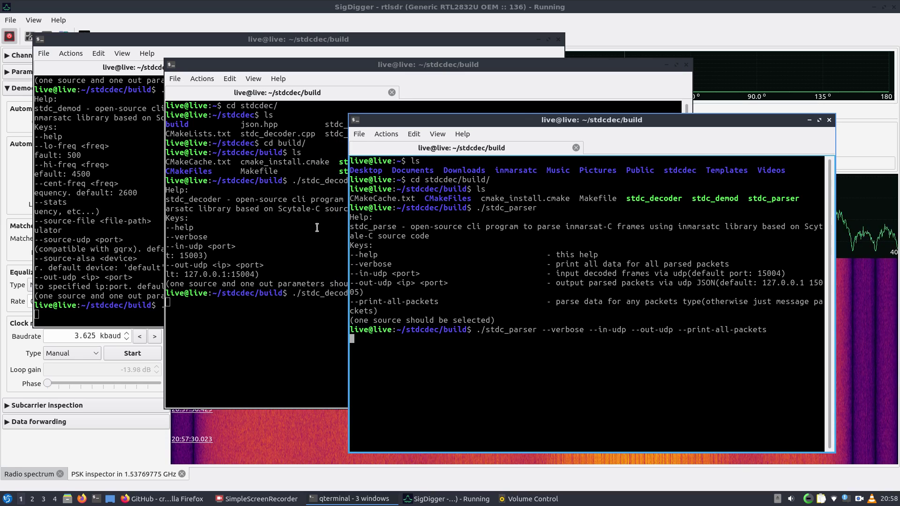
pyautogui.click(501, 499)
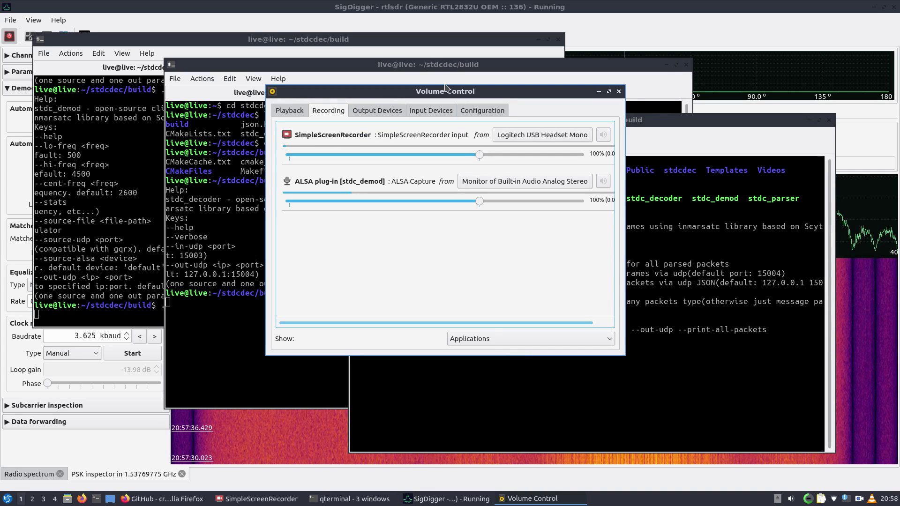
pyautogui.moveTo(445, 87); pyautogui.dragTo(680, 30)
pyautogui.click(518, 10)
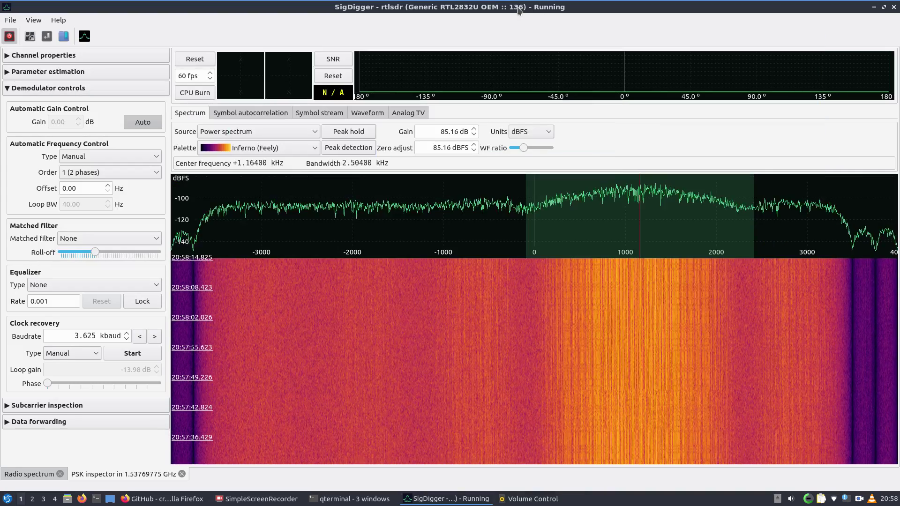
pyautogui.click(54, 471)
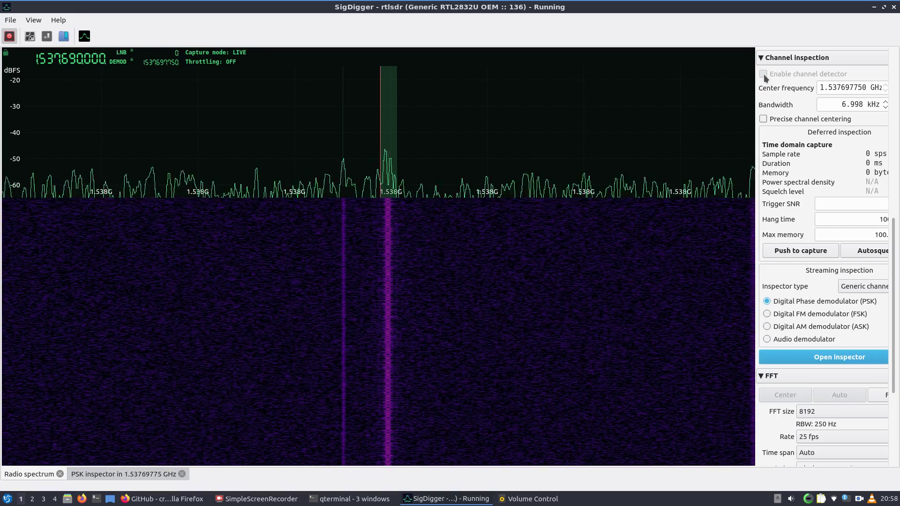
pyautogui.scroll(10, 876, 152)
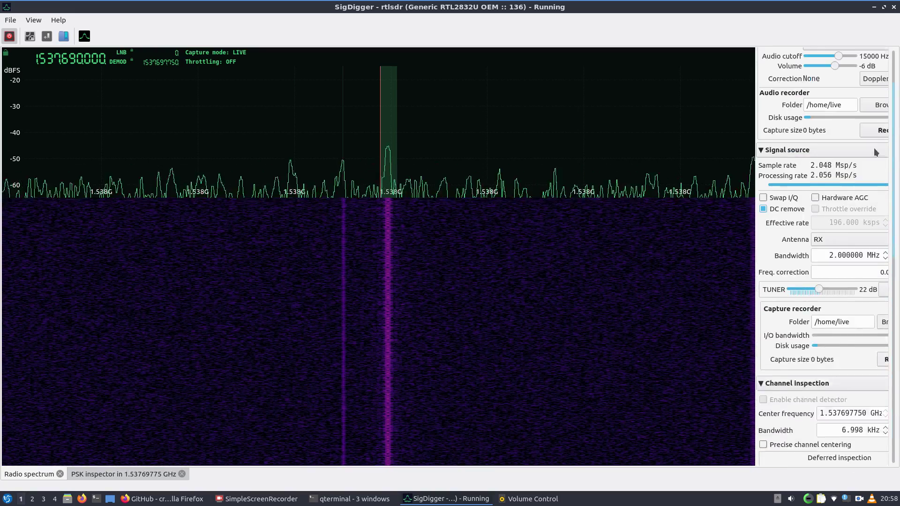
pyautogui.scroll(5, 877, 152)
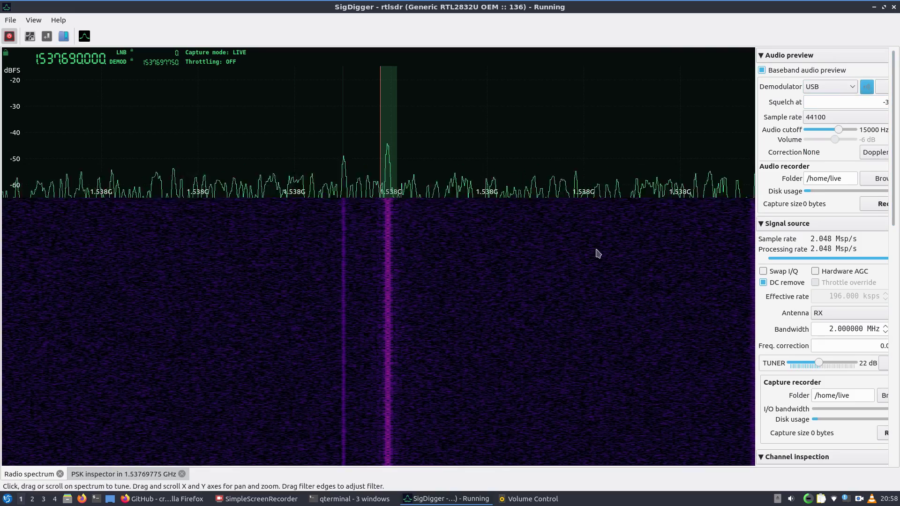
pyautogui.click(527, 500)
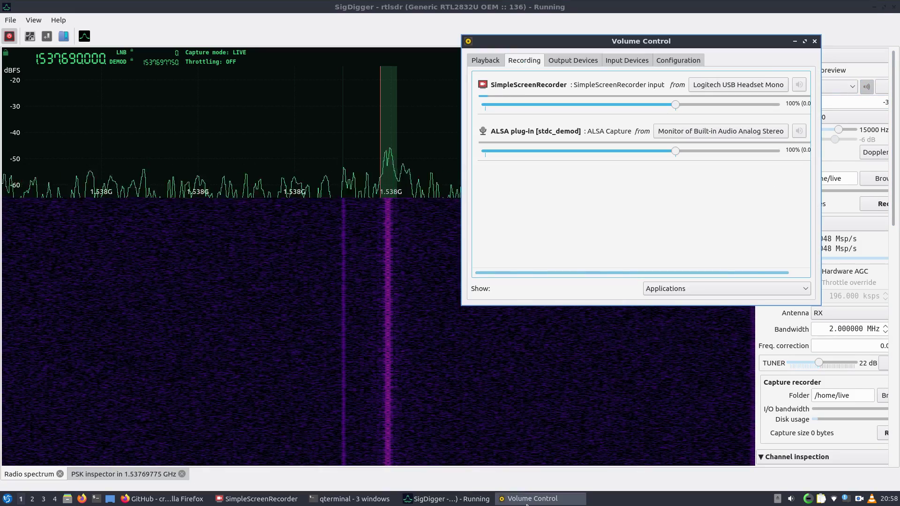
pyautogui.click(527, 499)
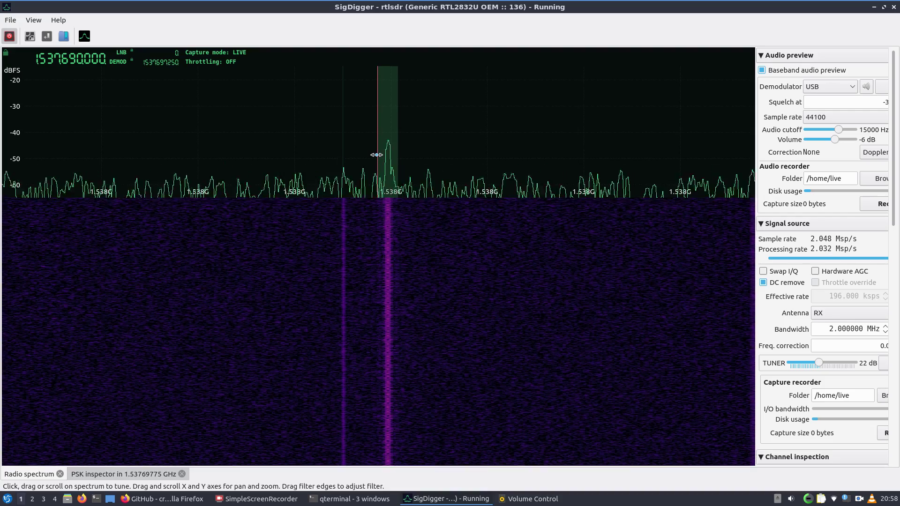
pyautogui.moveTo(377, 155)
pyautogui.mouseDown()
pyautogui.moveTo(398, 158)
pyautogui.moveTo(381, 147)
pyautogui.mouseUp()
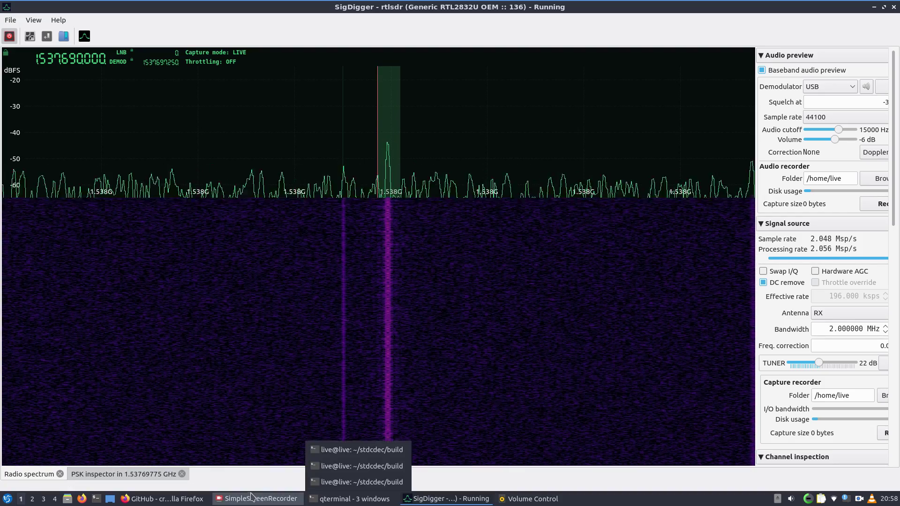
# - Close the old PSK inspector and open a new one at 1.53769725 GHz
pyautogui.click(133, 475)
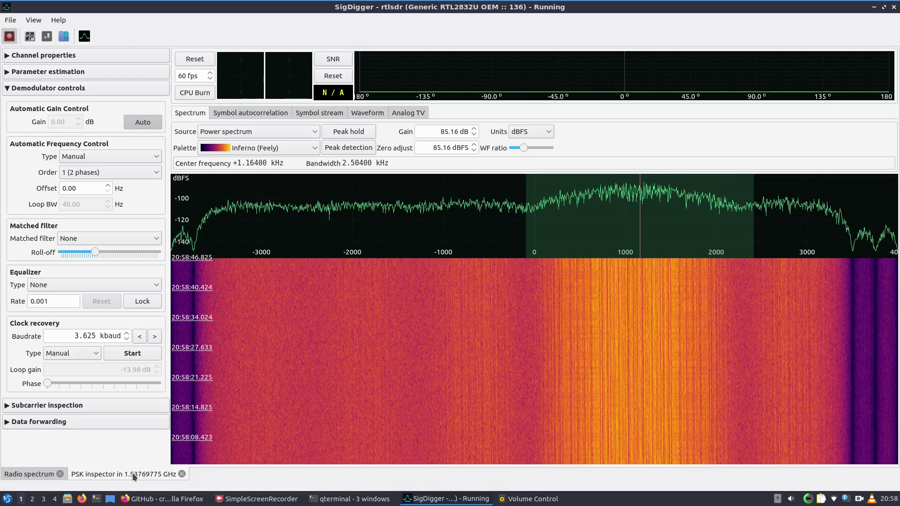
pyautogui.click(182, 474)
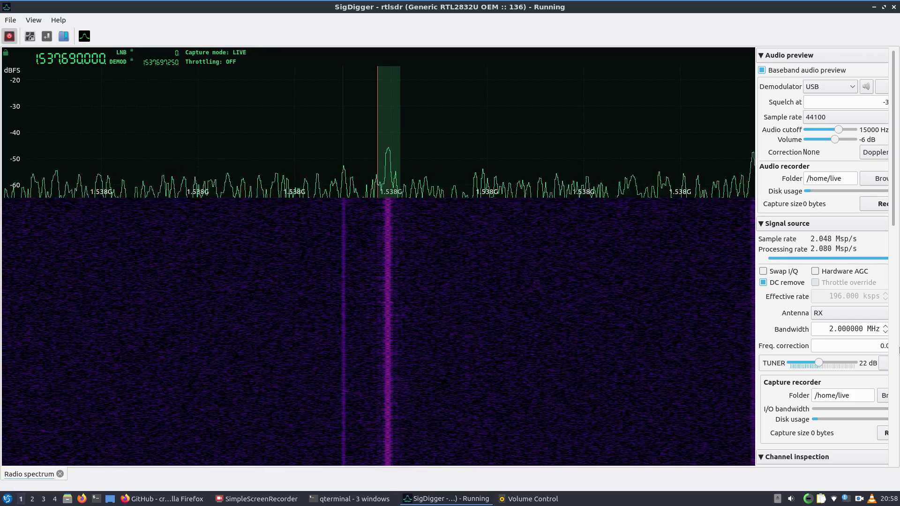
pyautogui.scroll(-5, 890, 242)
pyautogui.scroll(-6, 890, 243)
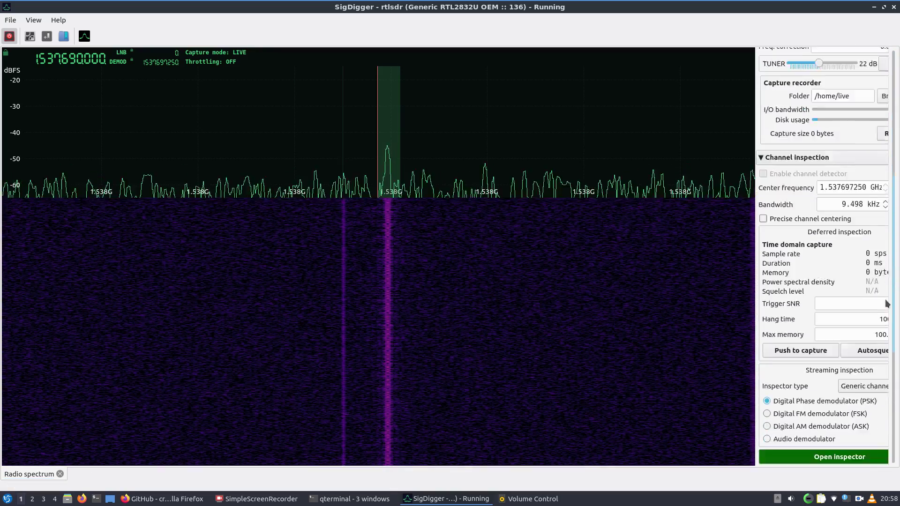
pyautogui.click(848, 364)
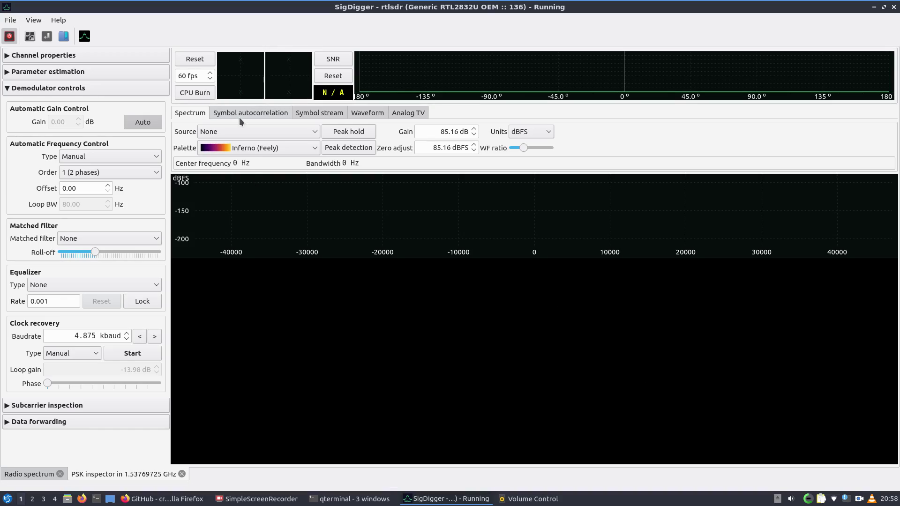
# - Show the Power spectrum and tune the inspector to +1.69 kHz with 10 kHz bandwidth
pyautogui.click(240, 129)
pyautogui.click(232, 157)
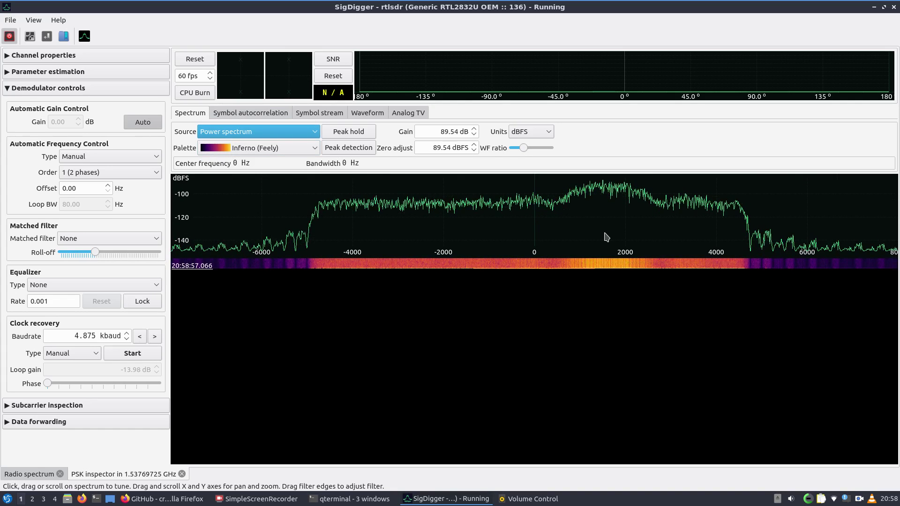
pyautogui.click(611, 251)
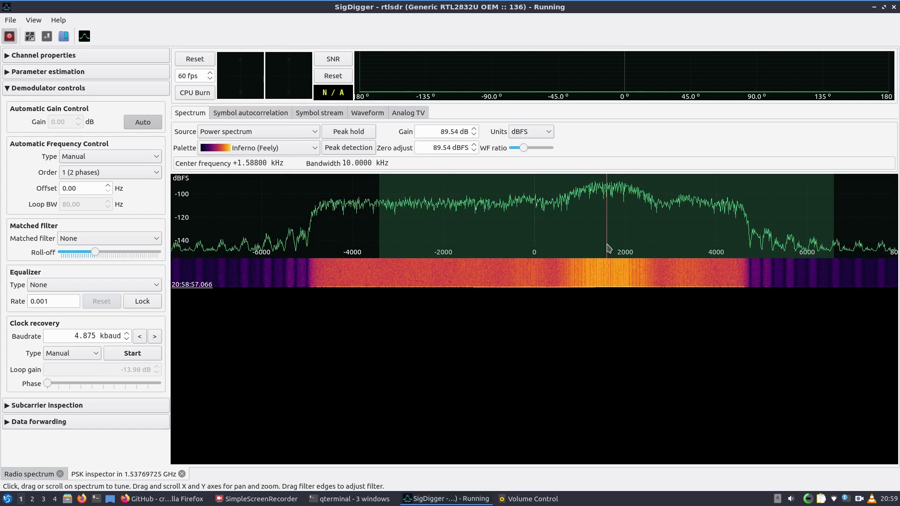
pyautogui.moveTo(608, 244); pyautogui.dragTo(609, 246)
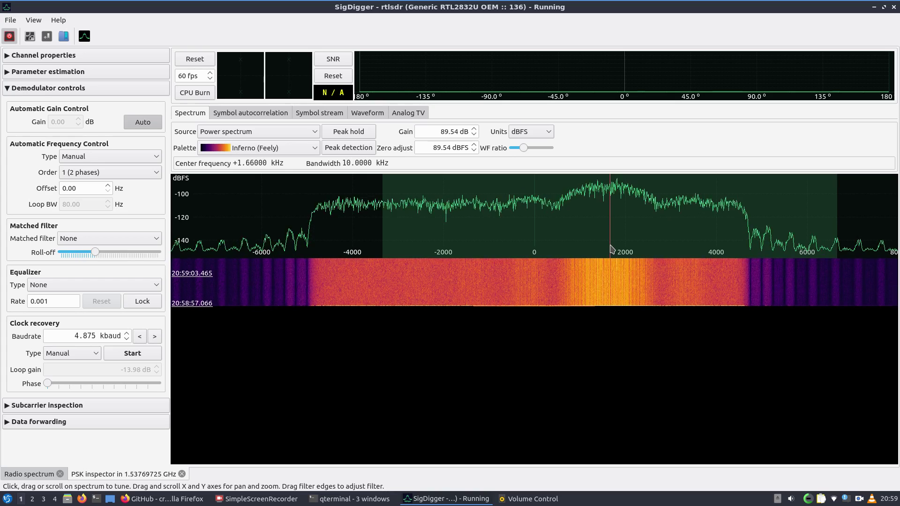
pyautogui.click(612, 248)
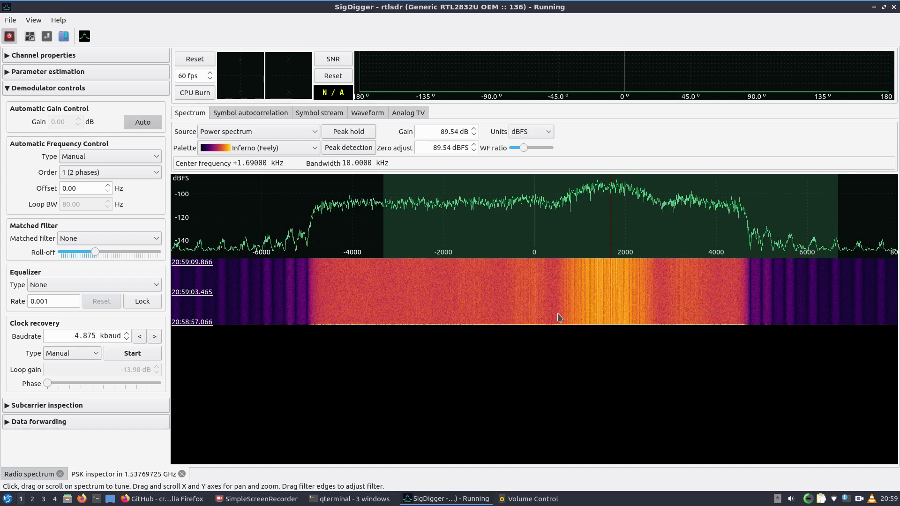
# - Stop stdc_demod and restart it with --cent-freq 1690 --source-alsa --out-udp
pyautogui.moveTo(349, 499)
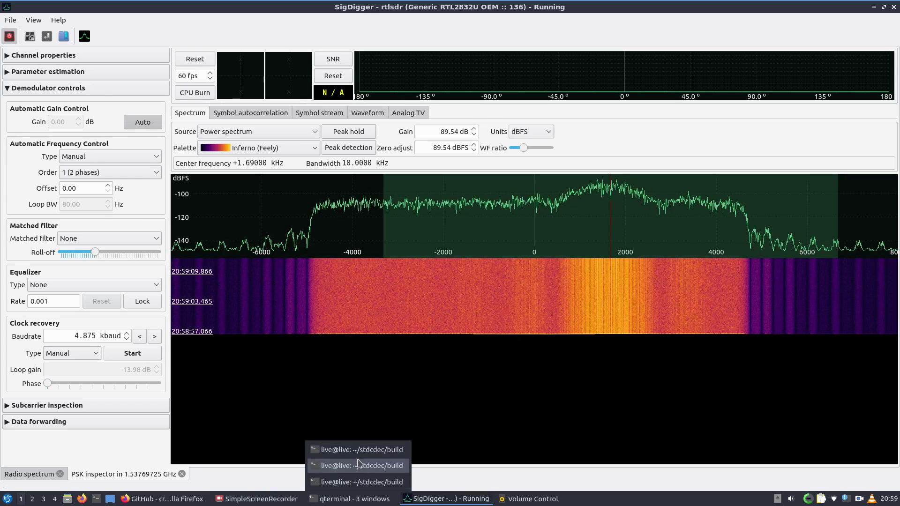
pyautogui.click(361, 466)
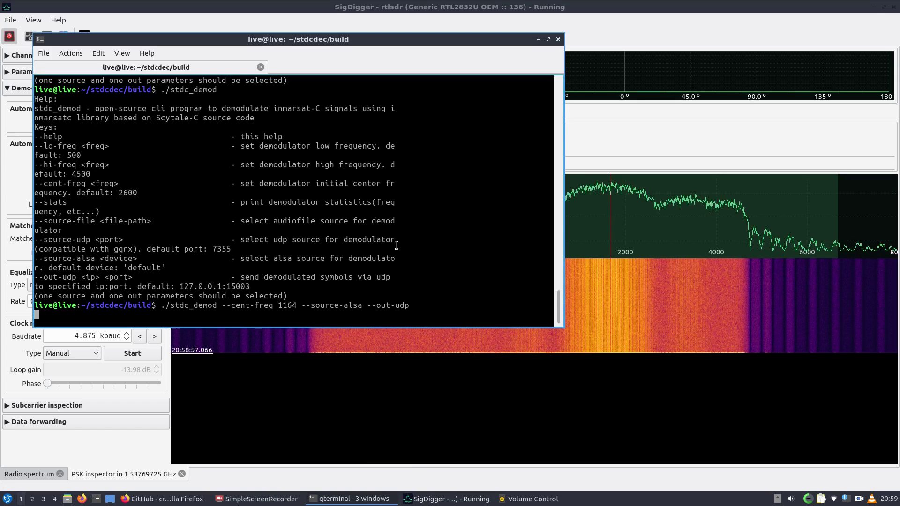
pyautogui.hotkey('ctrl', 'c')
pyautogui.press('Up')
pyautogui.press('Left')
pyautogui.press('Left')
pyautogui.press('Left')
pyautogui.press('Left')
pyautogui.press('Left')
pyautogui.press('Left')
pyautogui.press('Left')
pyautogui.press('Left')
pyautogui.press('Left')
pyautogui.press('Left')
pyautogui.press('Left')
pyautogui.press('Left')
pyautogui.press('Left')
pyautogui.press('Left')
pyautogui.press('Left')
pyautogui.press('Left')
pyautogui.press('Left')
pyautogui.press('Left')
pyautogui.press('Left')
pyautogui.press('Left')
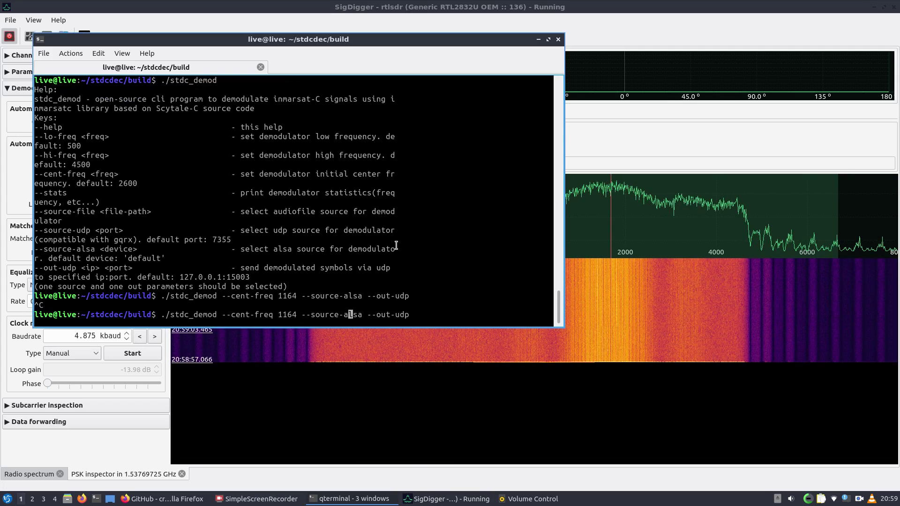
pyautogui.press('BackSpace')
pyautogui.press('BackSpace')
pyautogui.press('BackSpace')
pyautogui.press('BackSpace')
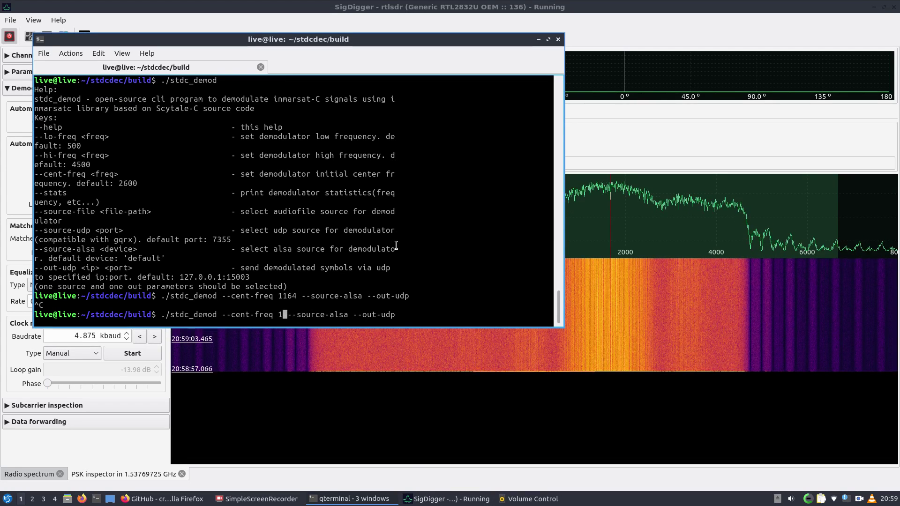
pyautogui.write('690')
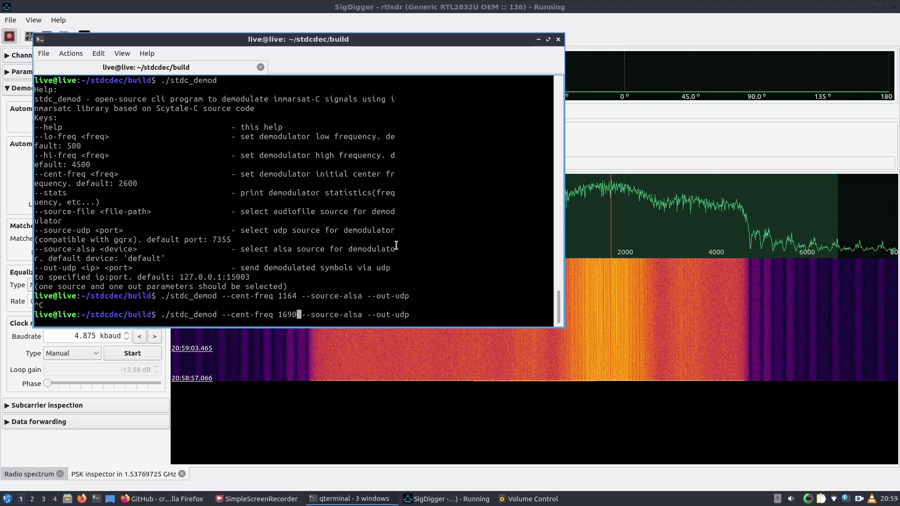
pyautogui.moveTo(371, 42); pyautogui.dragTo(390, 87)
pyautogui.press('Return')
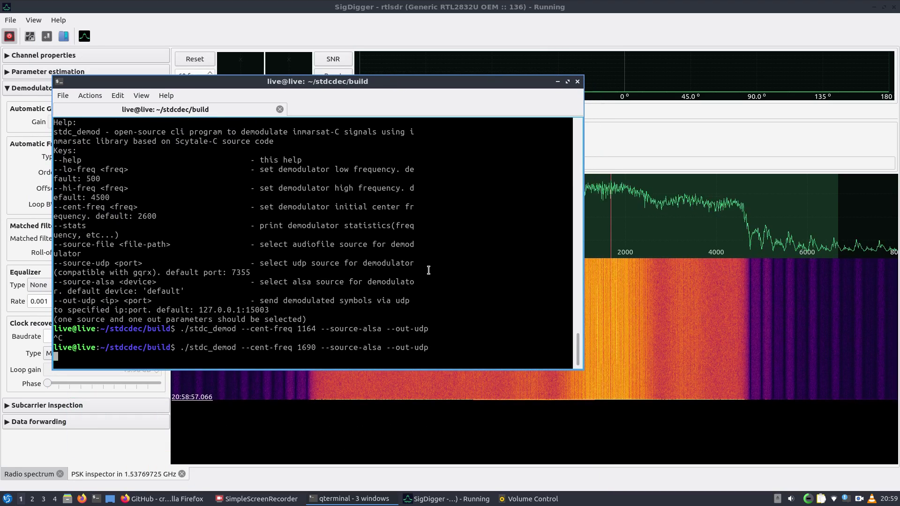
pyautogui.moveTo(338, 81); pyautogui.dragTo(297, 43)
# - Bring the stdc_decoder and stdc_parser terminals to the front
pyautogui.click(354, 499)
pyautogui.click(354, 466)
pyautogui.click(354, 499)
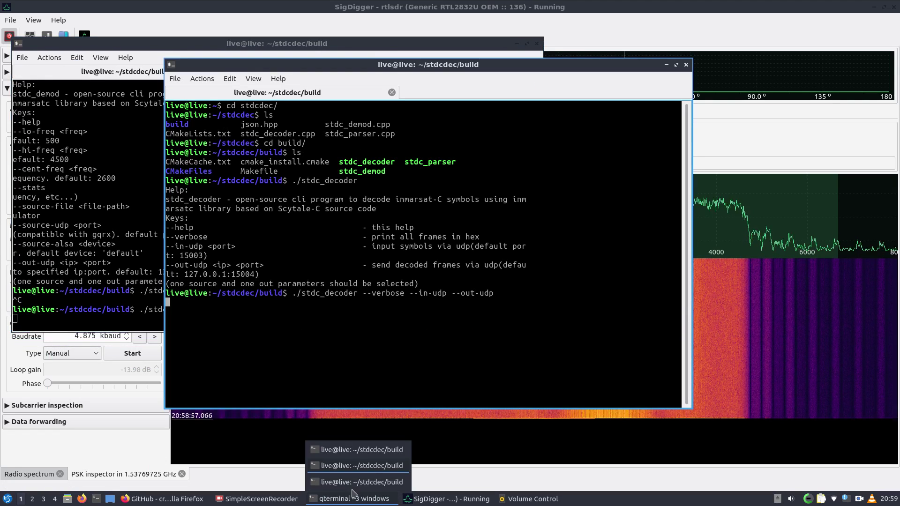
pyautogui.click(354, 482)
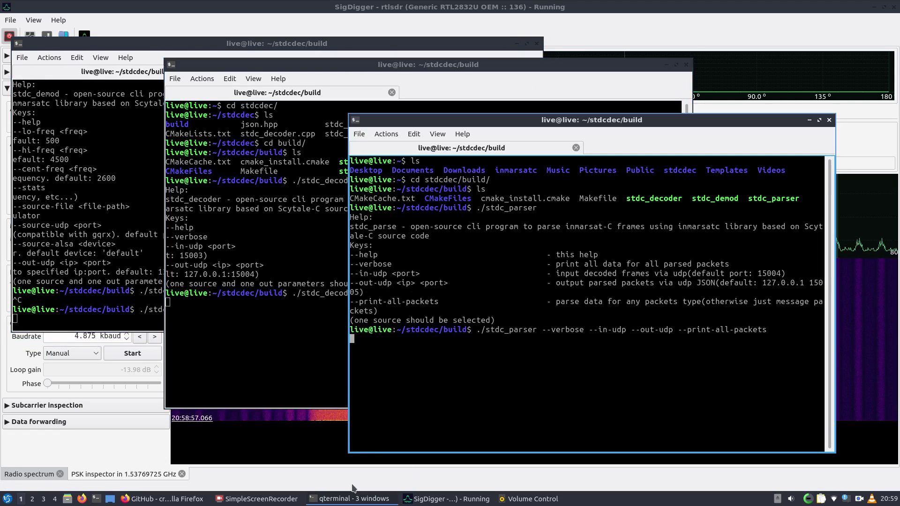
# - Retune the PSK inspector on the carrier peak through +1.732, +1.722 and +1.702 kHz
pyautogui.click(561, 11)
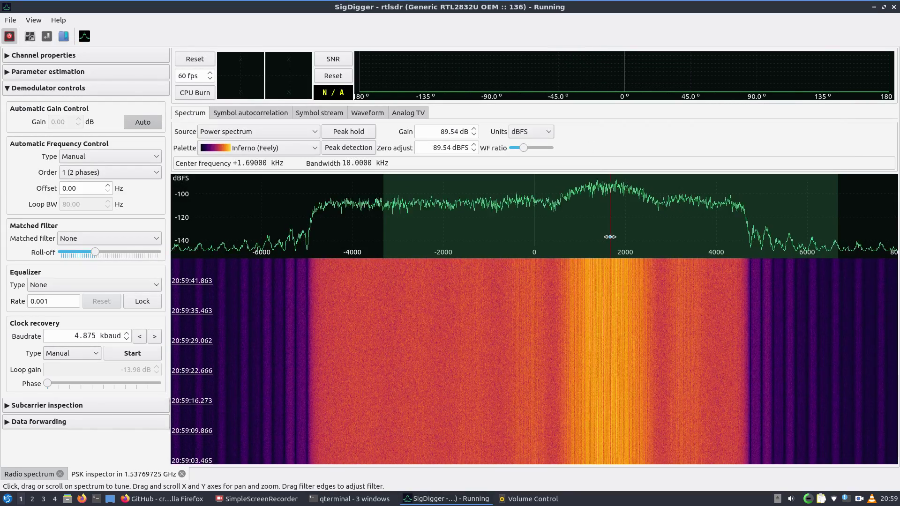
pyautogui.click(613, 238)
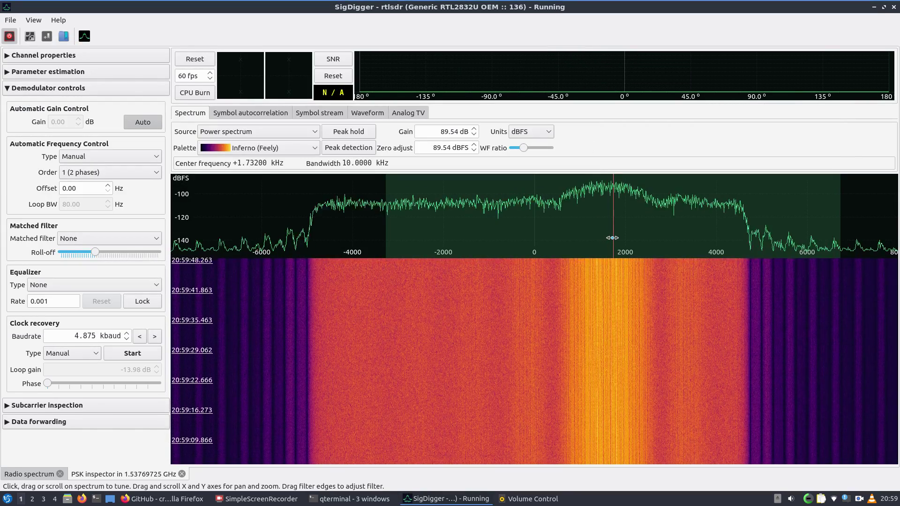
pyautogui.click(612, 238)
pyautogui.click(612, 238)
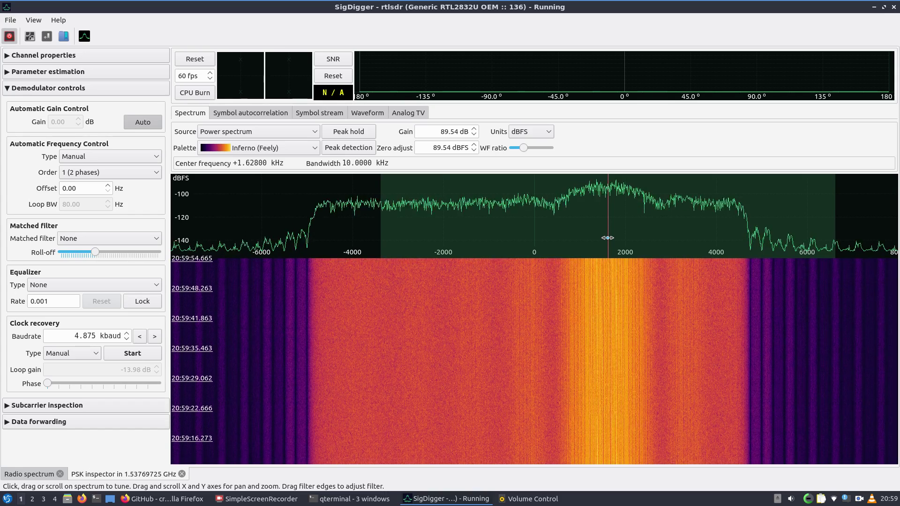
# - Cycle through the stdc_decoder, stdc_parser and stdc_demod terminals to check their output
pyautogui.click(361, 500)
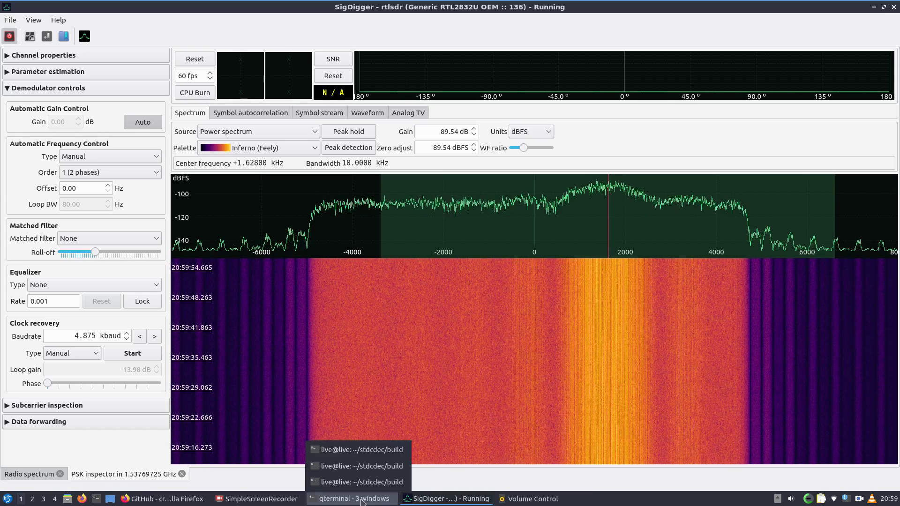
pyautogui.click(362, 465)
pyautogui.click(352, 499)
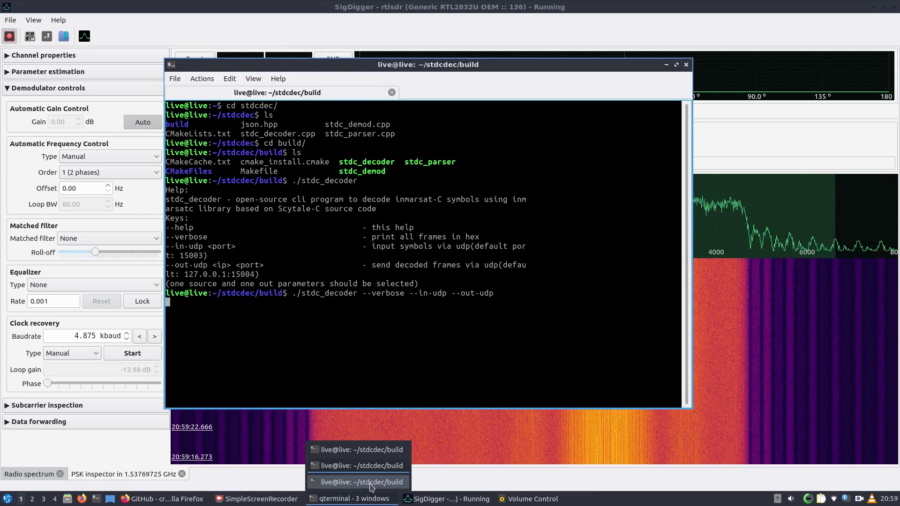
pyautogui.moveTo(350, 454)
pyautogui.click(361, 482)
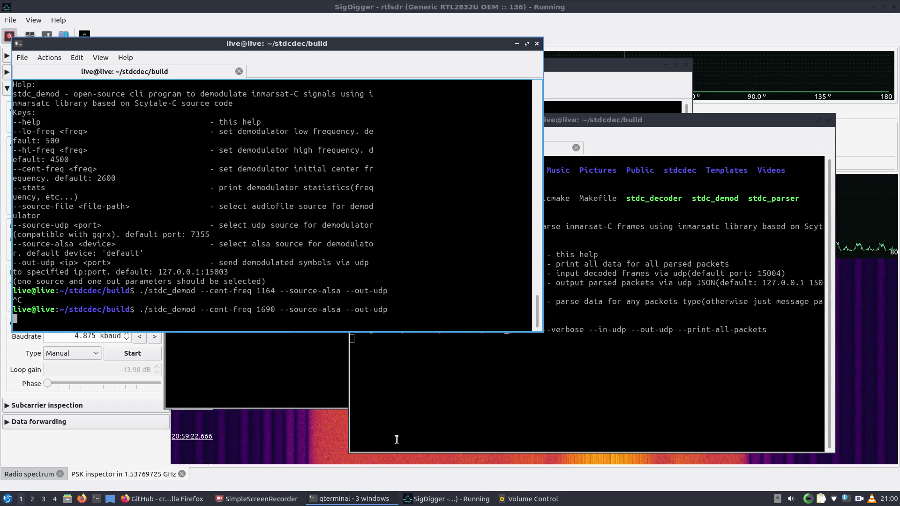
pyautogui.click(291, 362)
pyautogui.click(516, 428)
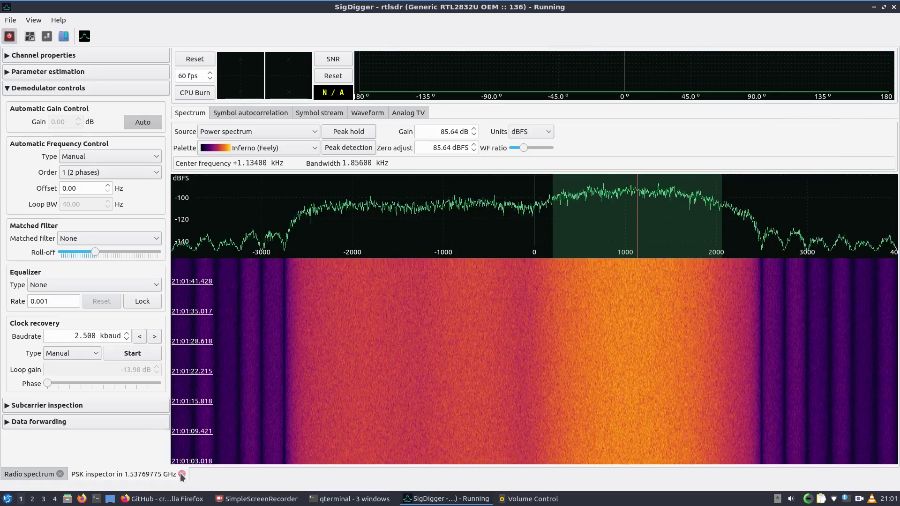
# - Close the PSK inspector and zoom into the radio spectrum around the carrier
pyautogui.click(182, 474)
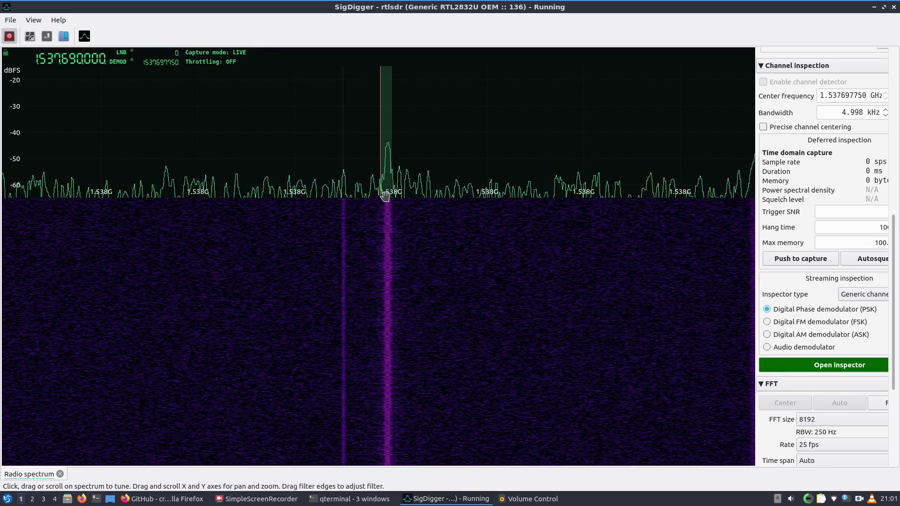
pyautogui.scroll(5, 385, 194)
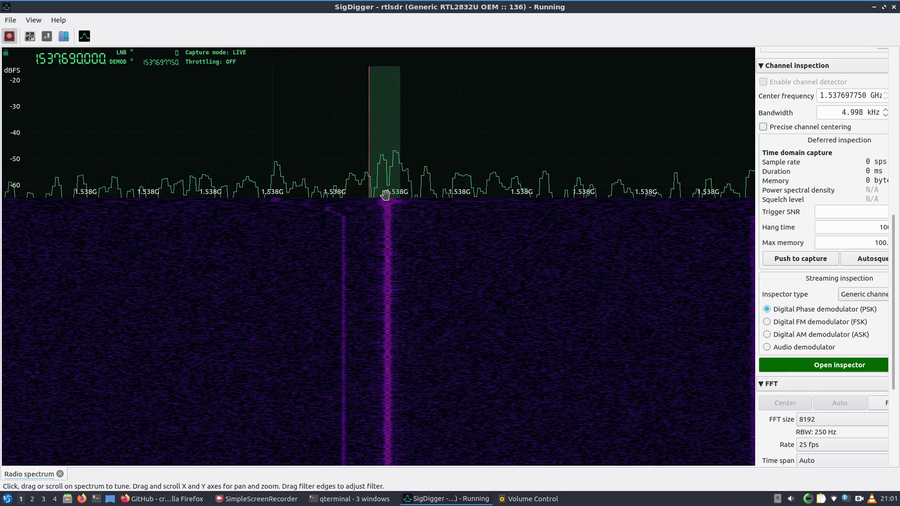
pyautogui.scroll(1, 386, 194)
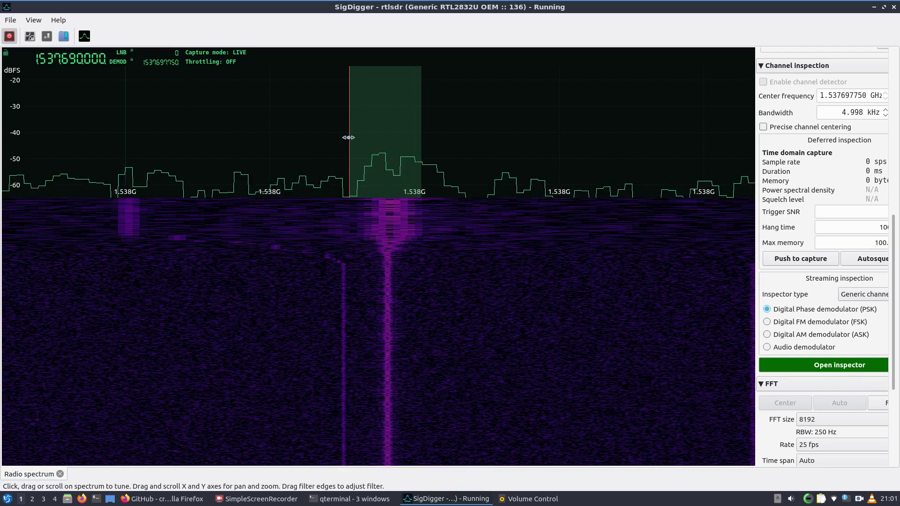
# - Center the channel on the carrier at 1.537698000 GHz with 4.998 kHz bandwidth
pyautogui.click(357, 141)
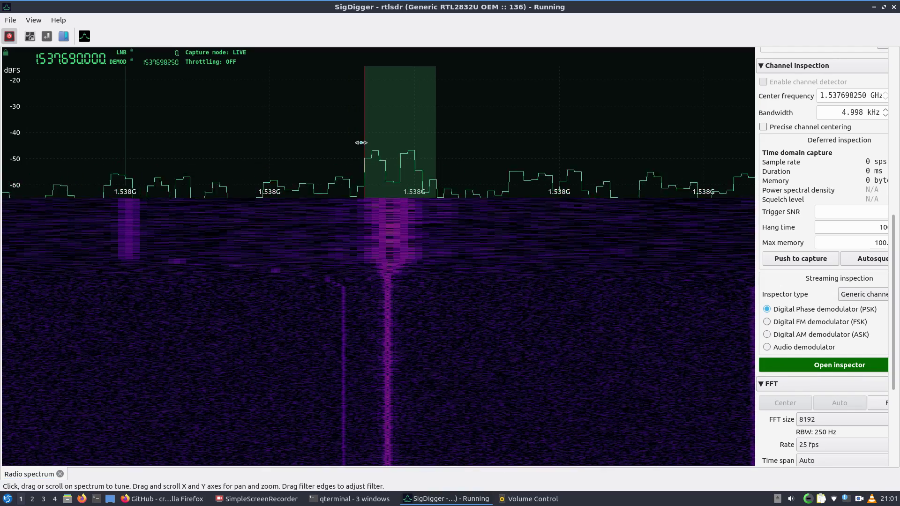
pyautogui.moveTo(429, 149); pyautogui.dragTo(425, 150)
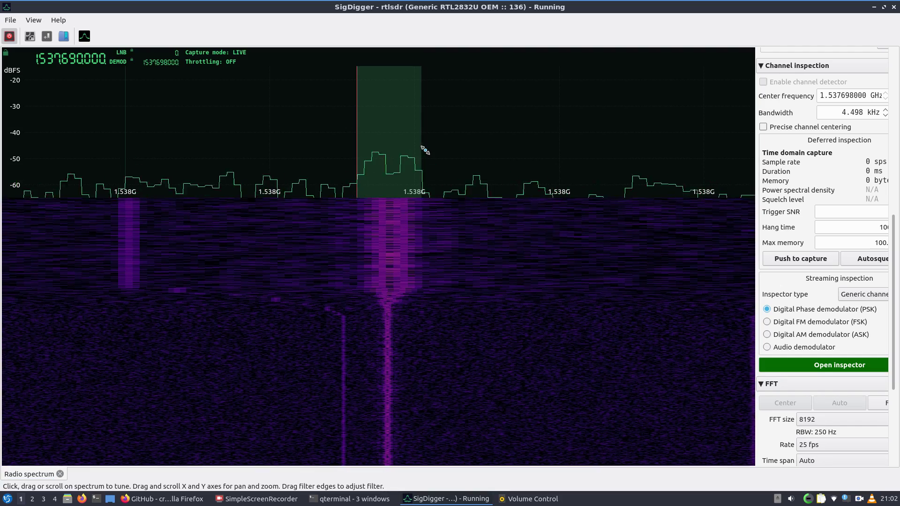
pyautogui.click(364, 136)
pyautogui.click(361, 135)
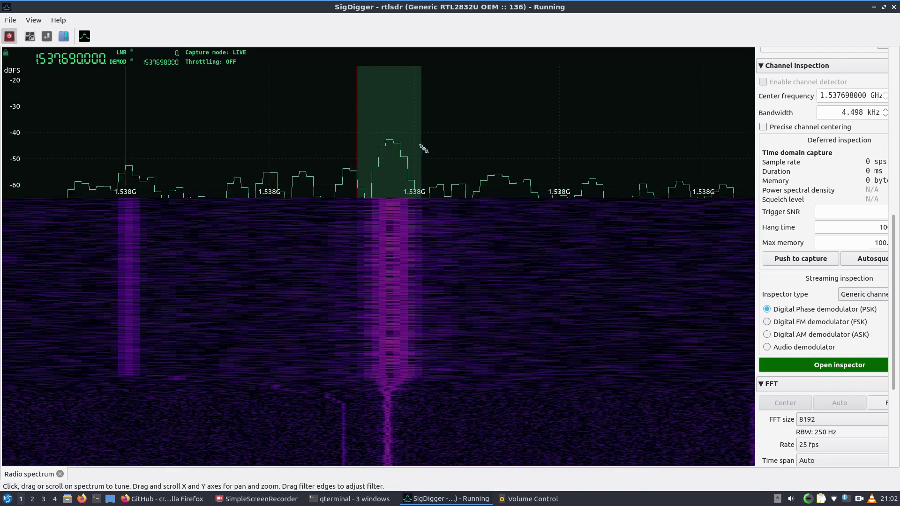
pyautogui.moveTo(421, 148); pyautogui.dragTo(428, 150)
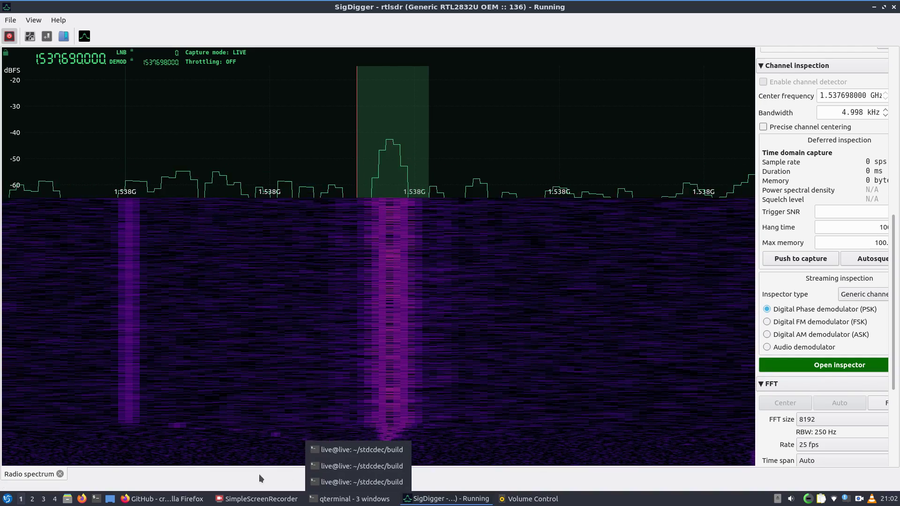
# - Open a PSK inspector on the tuned channel with Power spectrum as its source
pyautogui.click(854, 371)
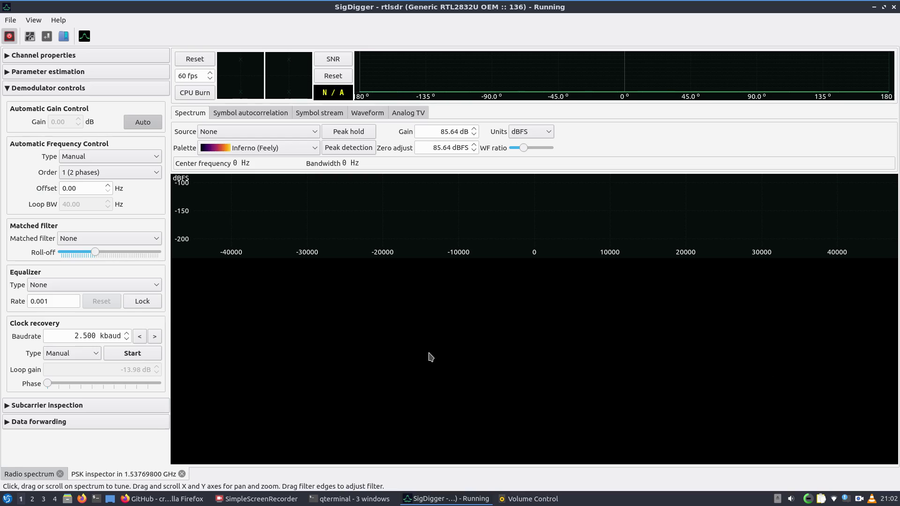
pyautogui.click(221, 132)
pyautogui.click(220, 155)
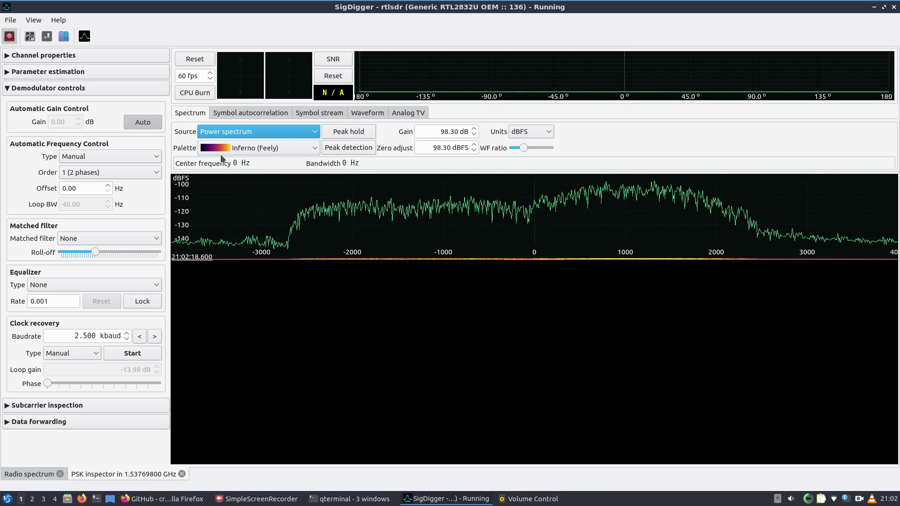
# - Place the filter band on the carrier at +1.17 kHz, narrowed to 1.774 kHz
pyautogui.click(638, 239)
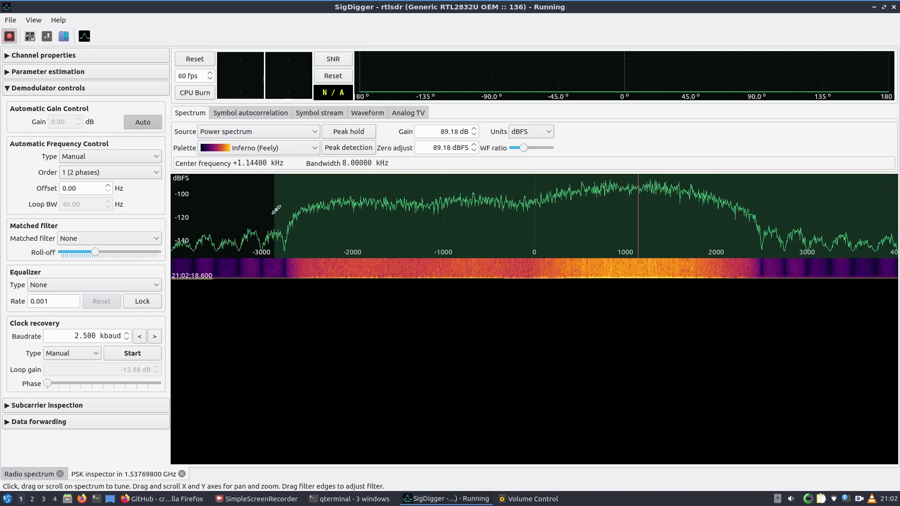
pyautogui.moveTo(276, 230); pyautogui.dragTo(557, 233)
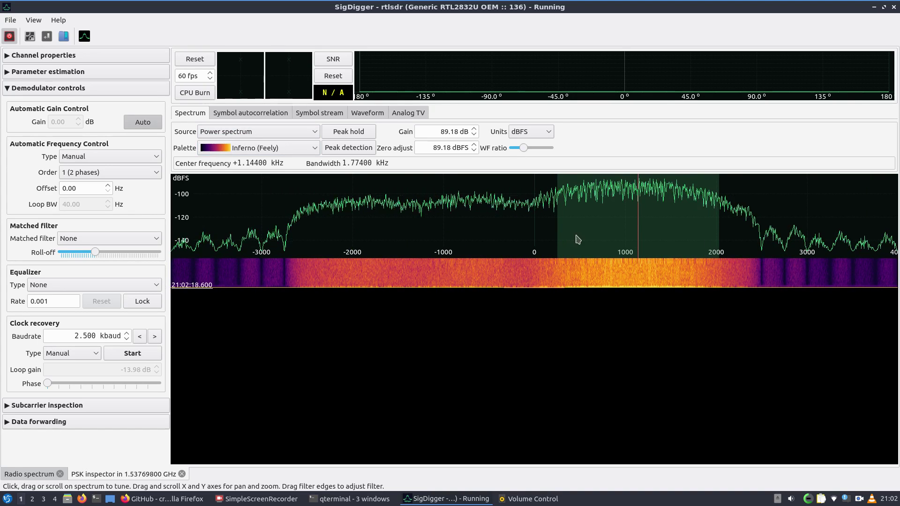
pyautogui.moveTo(640, 229)
pyautogui.mouseDown()
pyautogui.moveTo(652, 237)
pyautogui.moveTo(642, 238)
pyautogui.mouseUp()
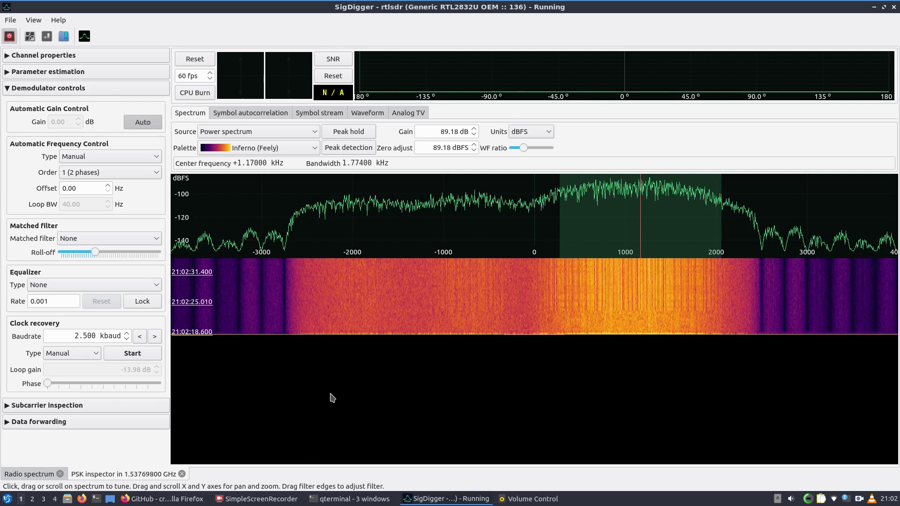
pyautogui.click(350, 499)
# - Restart stdc_demod with --cent-freq 1174 instead of 1134, then raise the decoded-frames terminal
pyautogui.click(346, 451)
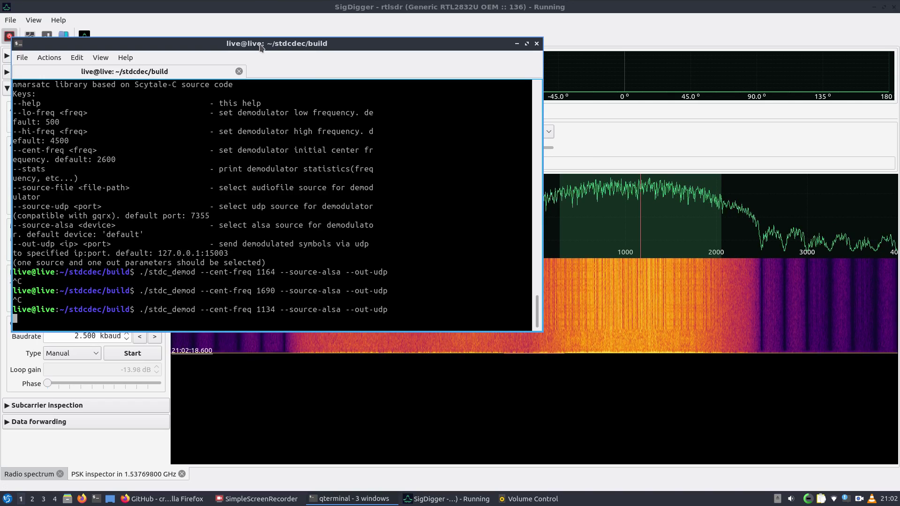
pyautogui.moveTo(257, 43); pyautogui.dragTo(304, 108)
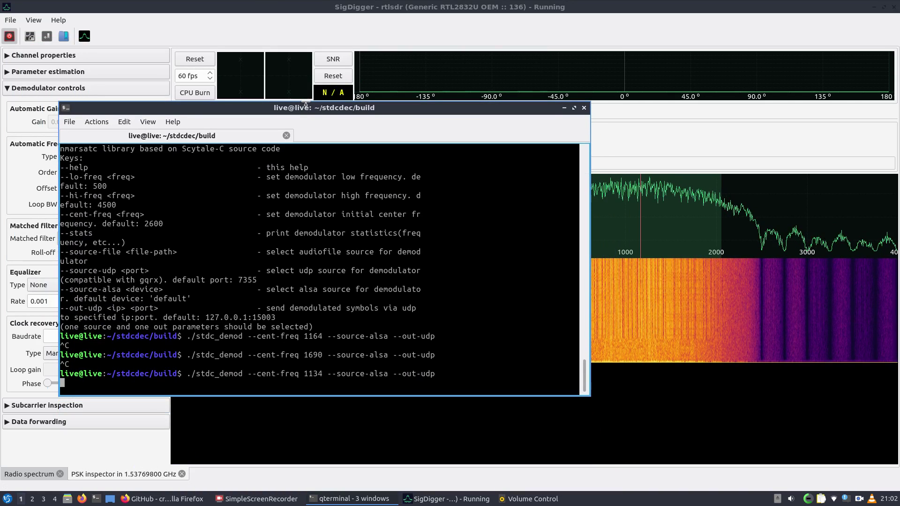
pyautogui.hotkey('ctrl', 'c')
pyautogui.press('Up')
pyautogui.press('Left')
pyautogui.press('Left')
pyautogui.press('Left')
pyautogui.press('Left')
pyautogui.press('Left')
pyautogui.press('Left')
pyautogui.press('Left')
pyautogui.press('Left')
pyautogui.press('Left')
pyautogui.press('Left')
pyautogui.press('Left')
pyautogui.press('Left')
pyautogui.press('Left')
pyautogui.press('Left')
pyautogui.press('Left')
pyautogui.press('Left')
pyautogui.press('Left')
pyautogui.press('Left')
pyautogui.press('Left')
pyautogui.press('Left')
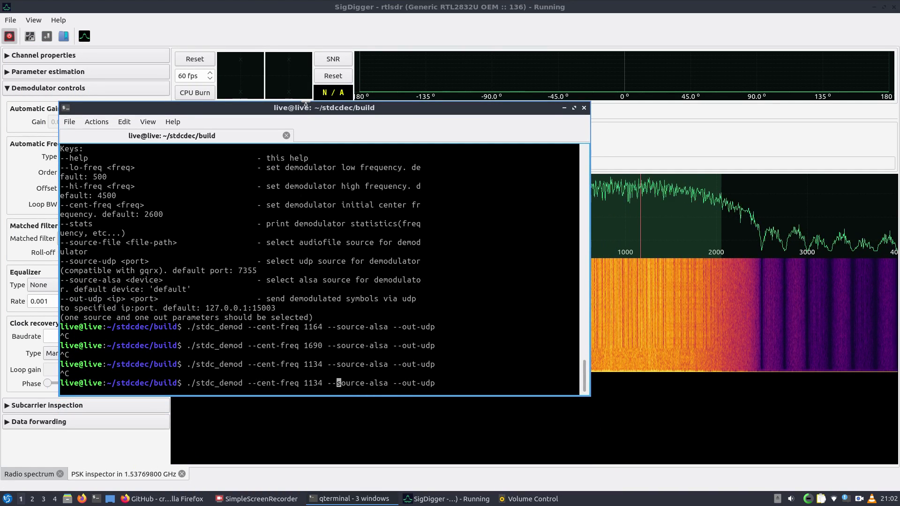
pyautogui.press('BackSpace')
pyautogui.press('BackSpace')
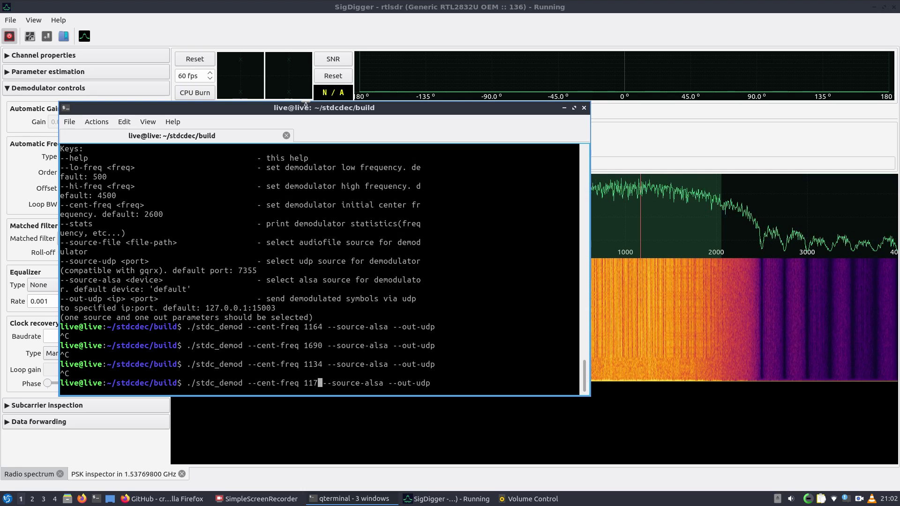
pyautogui.write('74')
pyautogui.press('Return')
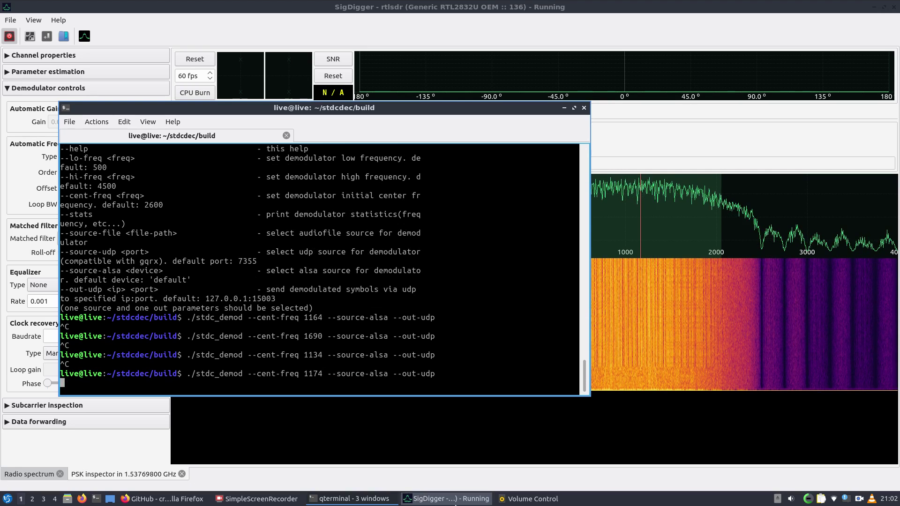
pyautogui.click(352, 498)
pyautogui.click(342, 471)
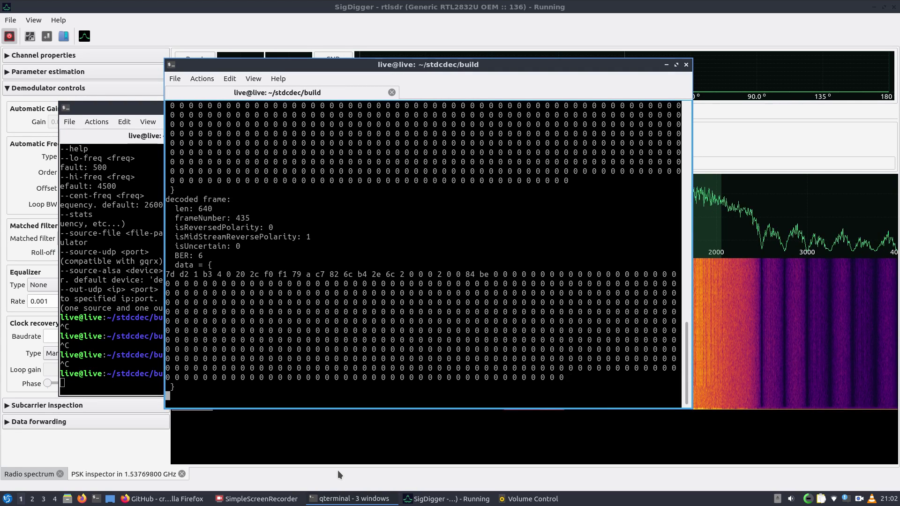
# - Cascade the demod and decoder terminal windows, leaving the parser terminal in front
pyautogui.click(349, 498)
pyautogui.click(356, 485)
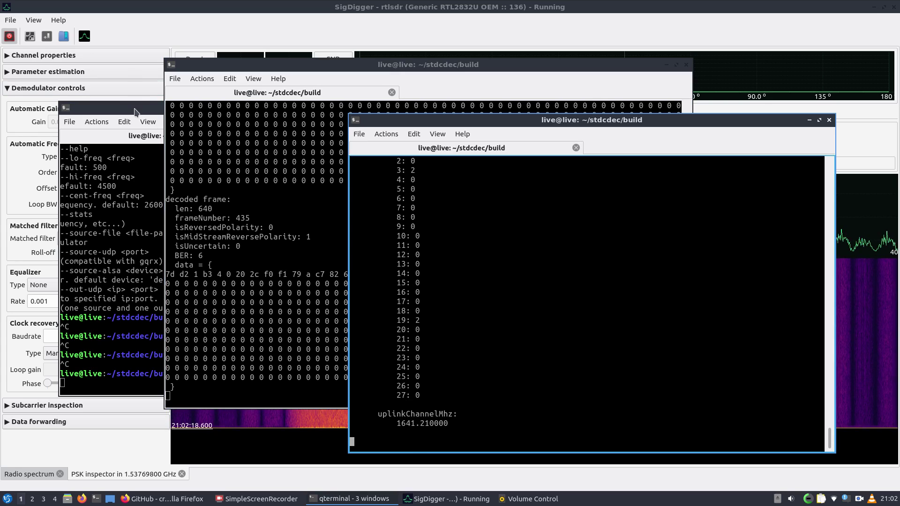
pyautogui.moveTo(134, 109); pyautogui.dragTo(104, 48)
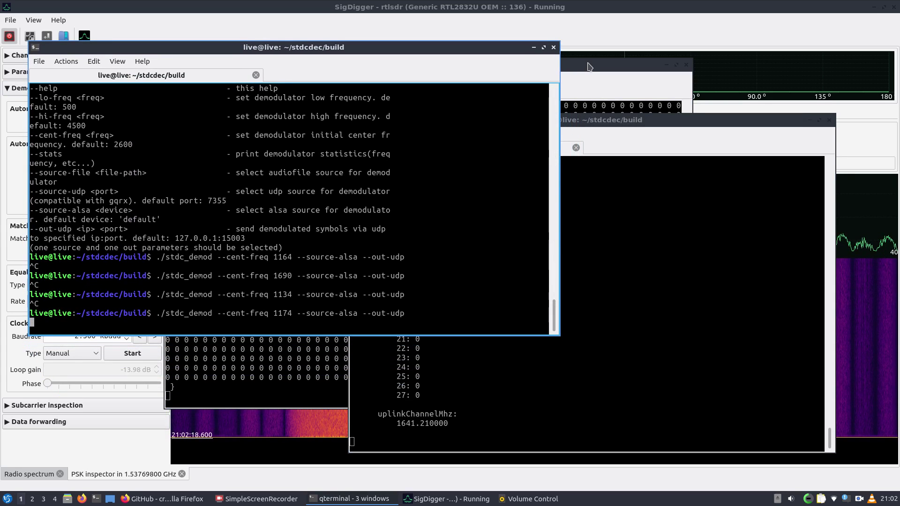
pyautogui.moveTo(588, 64); pyautogui.dragTo(585, 70)
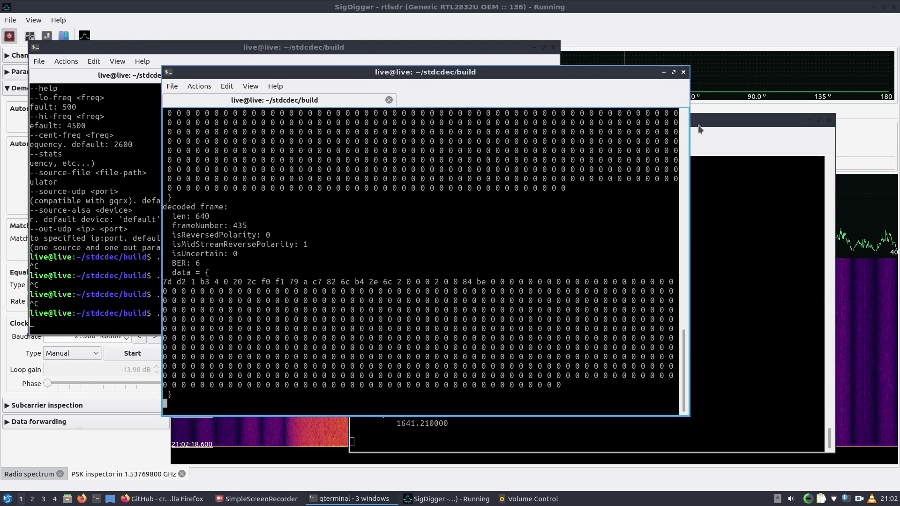
pyautogui.click(699, 125)
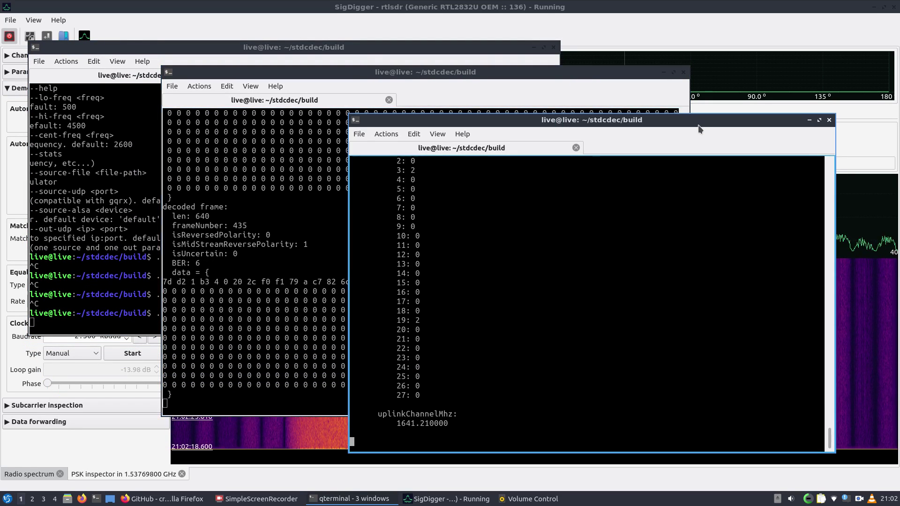
# - Review the demod, decoded-frame and parser outputs, ending on the parser's Confirmation (a8) packet
pyautogui.click(156, 48)
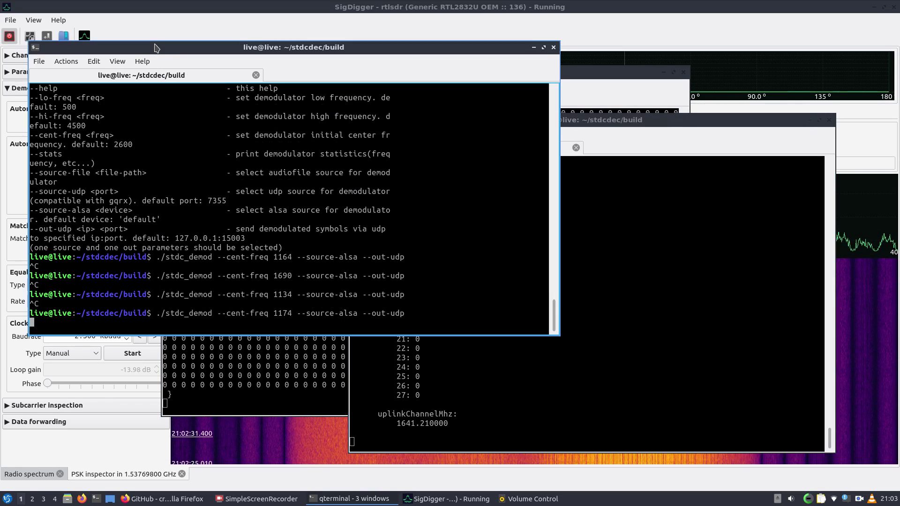
pyautogui.click(293, 394)
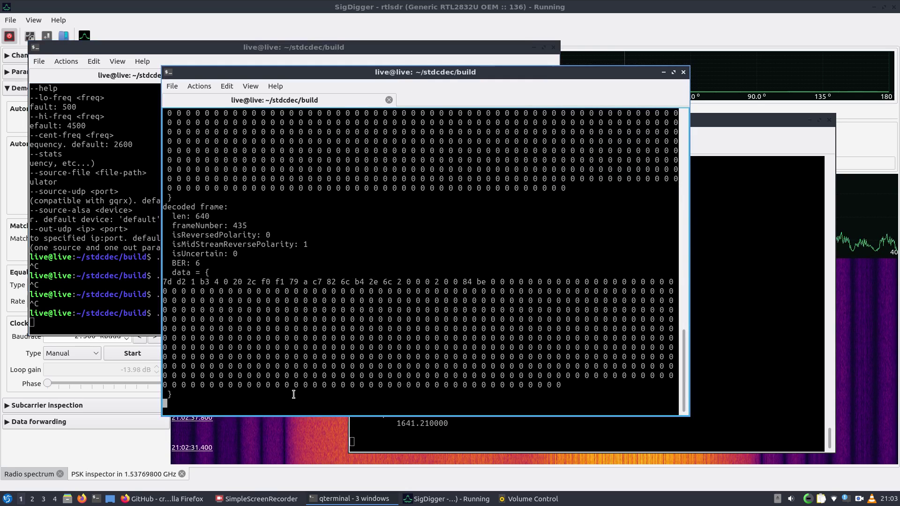
pyautogui.click(466, 441)
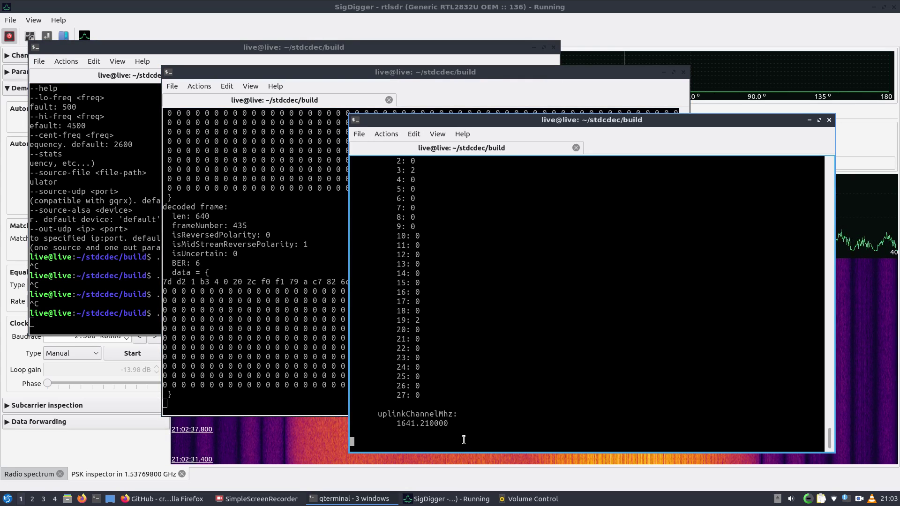
pyautogui.scroll(3, 531, 254)
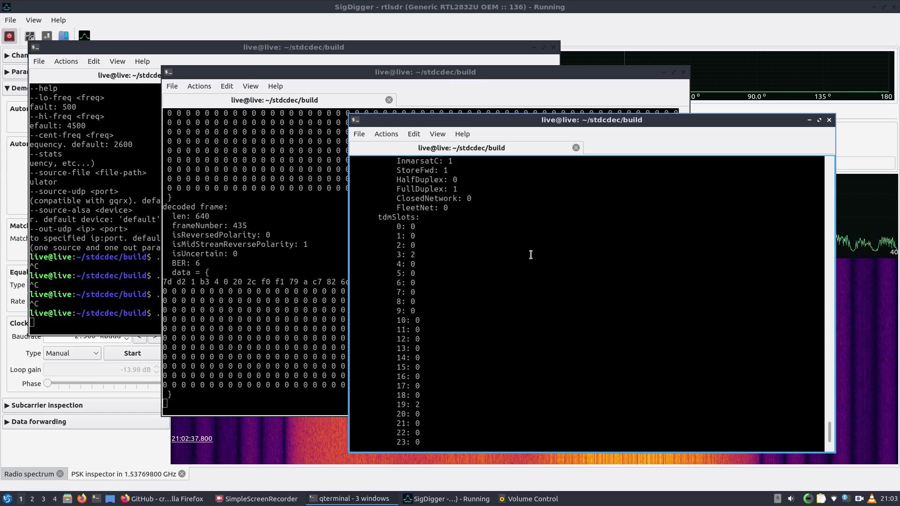
pyautogui.scroll(3, 531, 254)
pyautogui.scroll(-6, 531, 255)
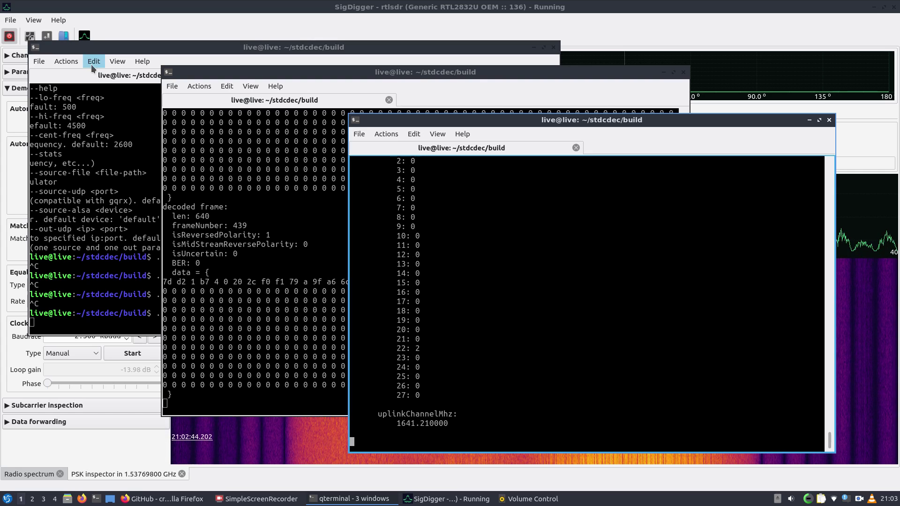
pyautogui.click(291, 230)
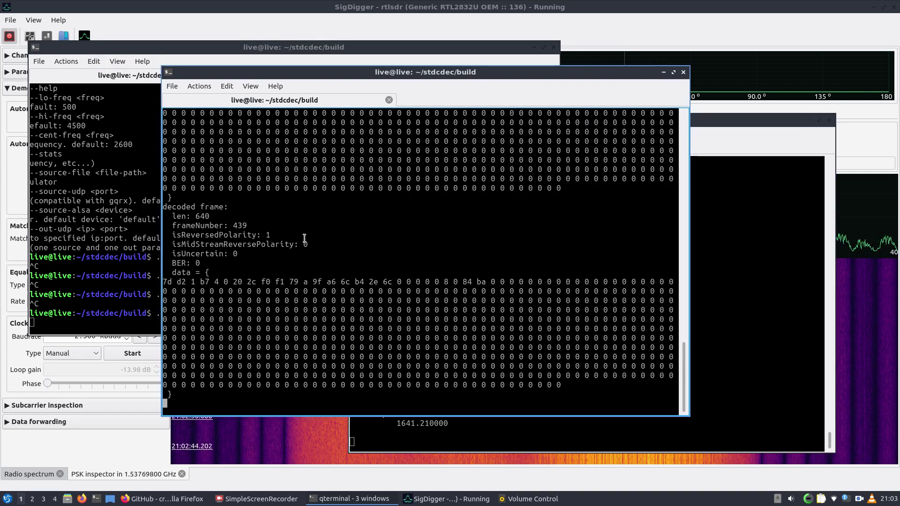
pyautogui.scroll(15, 384, 245)
pyautogui.scroll(-15, 383, 244)
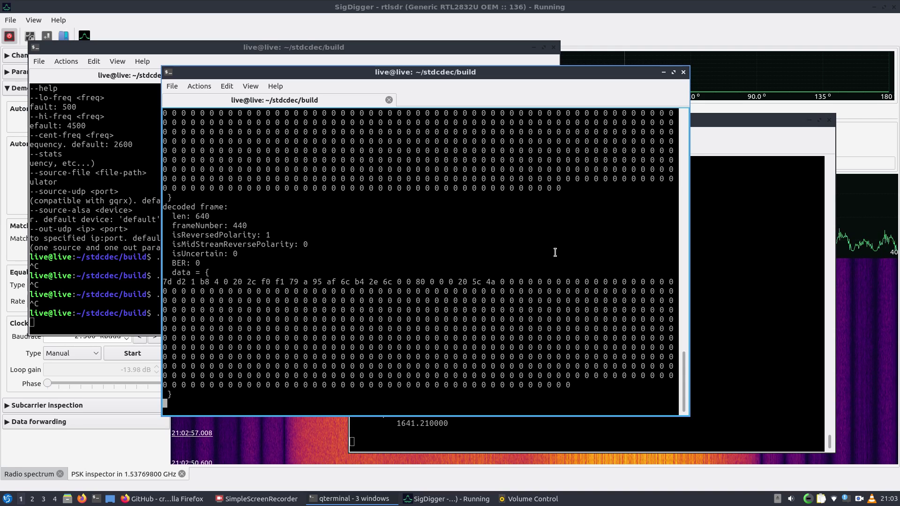
pyautogui.click(749, 308)
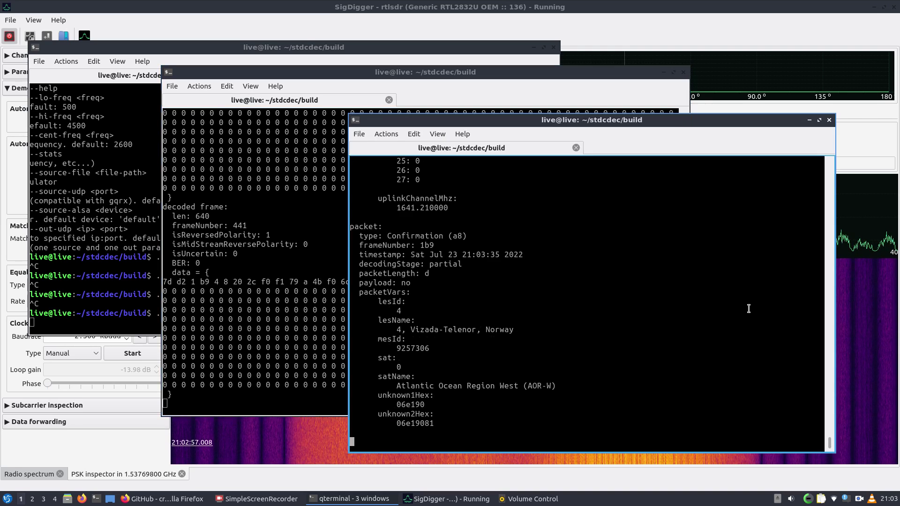